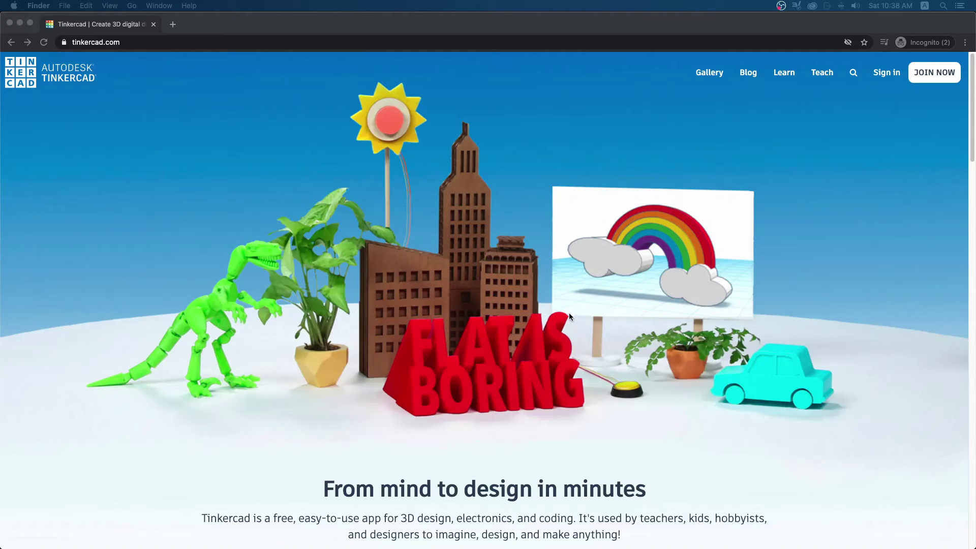
# Step: Scroll the Tinkercad page in the browser and go to the sign-in page
pyautogui.scroll(-4, 572, 307)
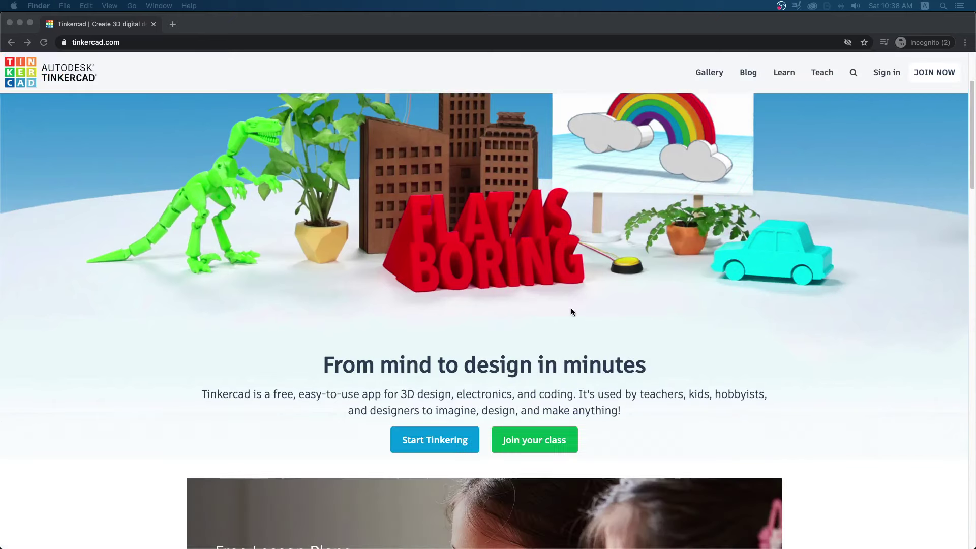
pyautogui.scroll(-3, 692, 267)
pyautogui.scroll(-8, 828, 334)
pyautogui.scroll(15, 826, 340)
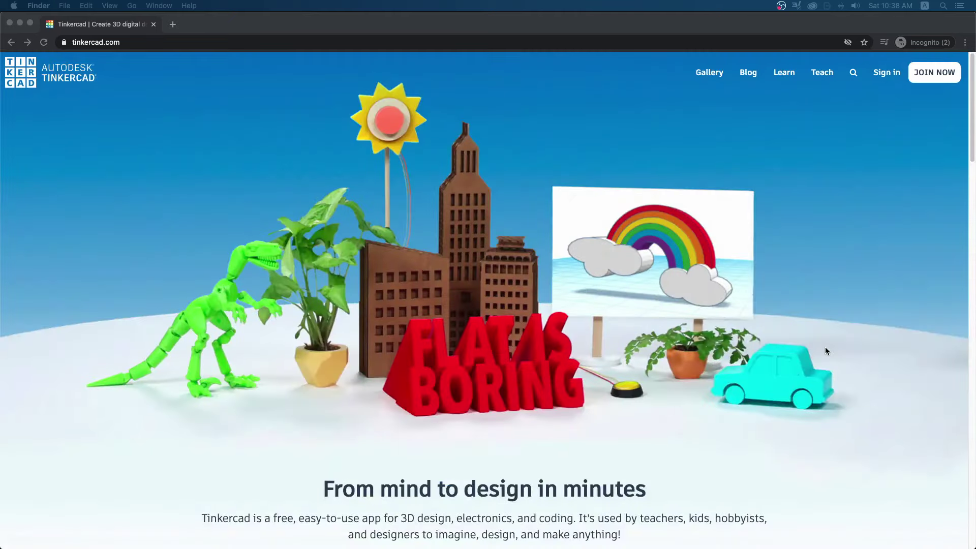
pyautogui.scroll(-2, 792, 315)
pyautogui.scroll(-6, 767, 343)
pyautogui.scroll(8, 768, 345)
pyautogui.click(889, 79)
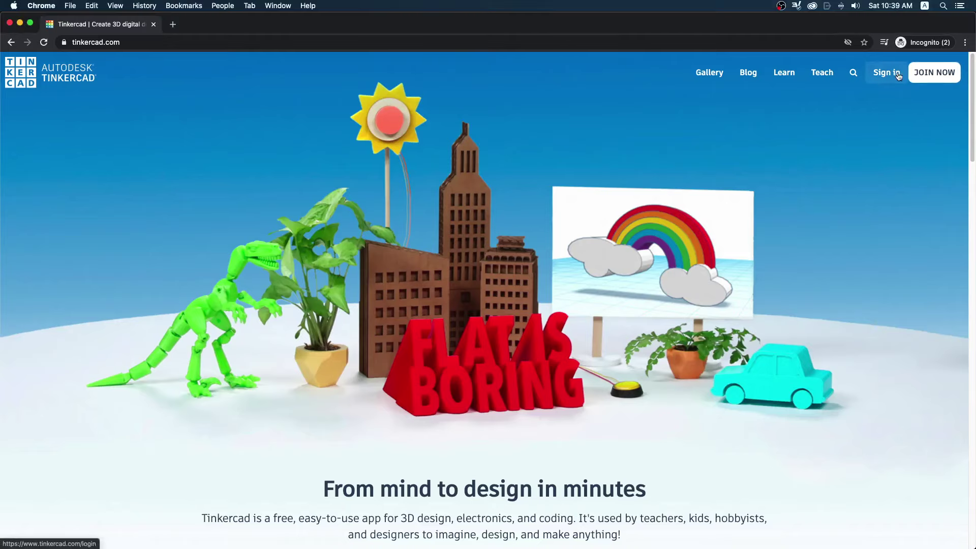
pyautogui.click(934, 72)
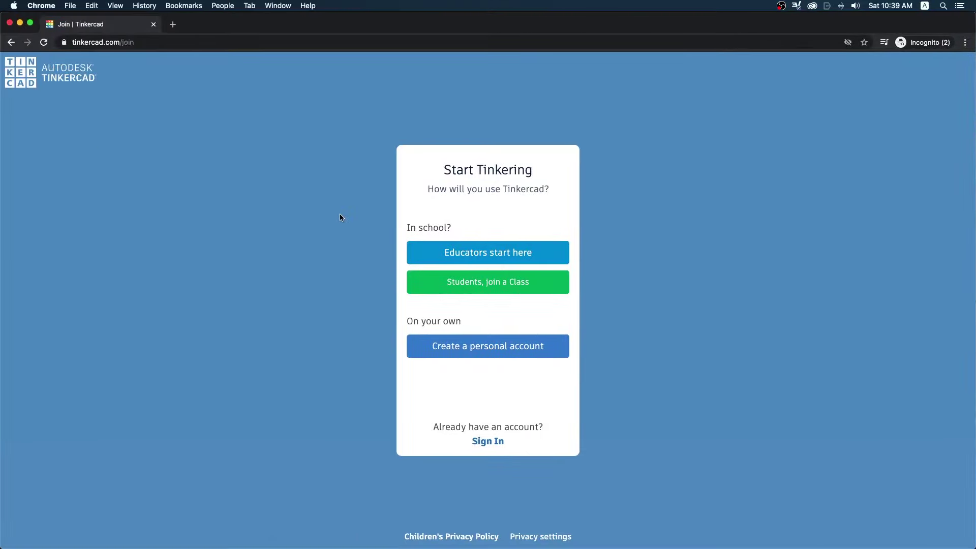
# Step: From the signed-in dashboard, create a new 3D design, 'Fantastic Habbi-Esboo'
pyautogui.hotkey('ctrl', 'Up')
pyautogui.click(256, 215)
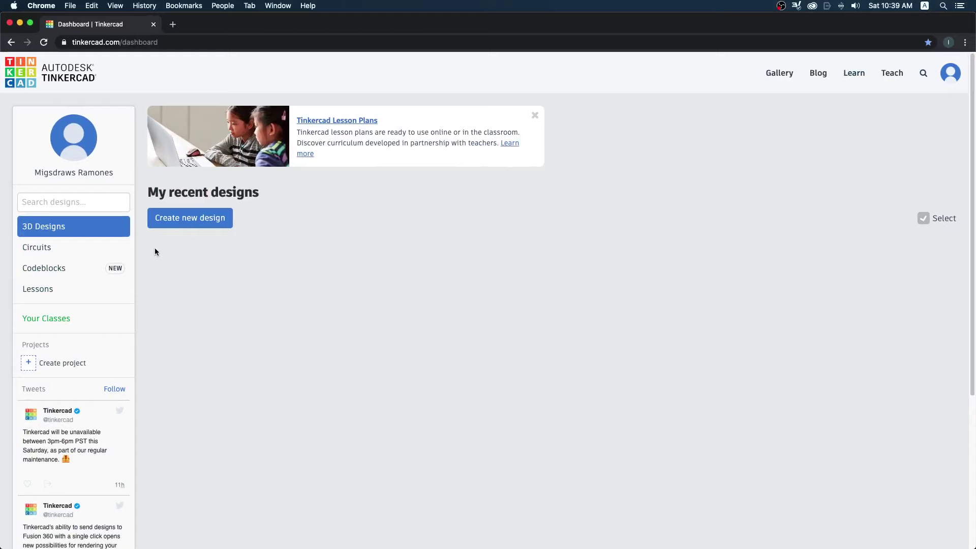
pyautogui.click(181, 219)
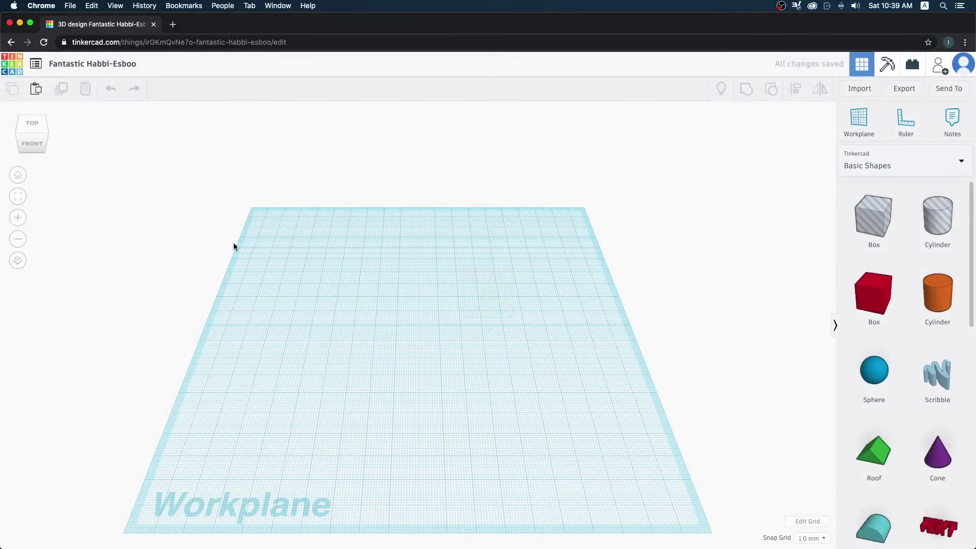
# Step: Zoom the workplane, then collapse the basic shapes panel so the workplane fills the editor
pyautogui.scroll(3, 376, 304)
pyautogui.scroll(-3, 385, 312)
pyautogui.scroll(-2, 385, 312)
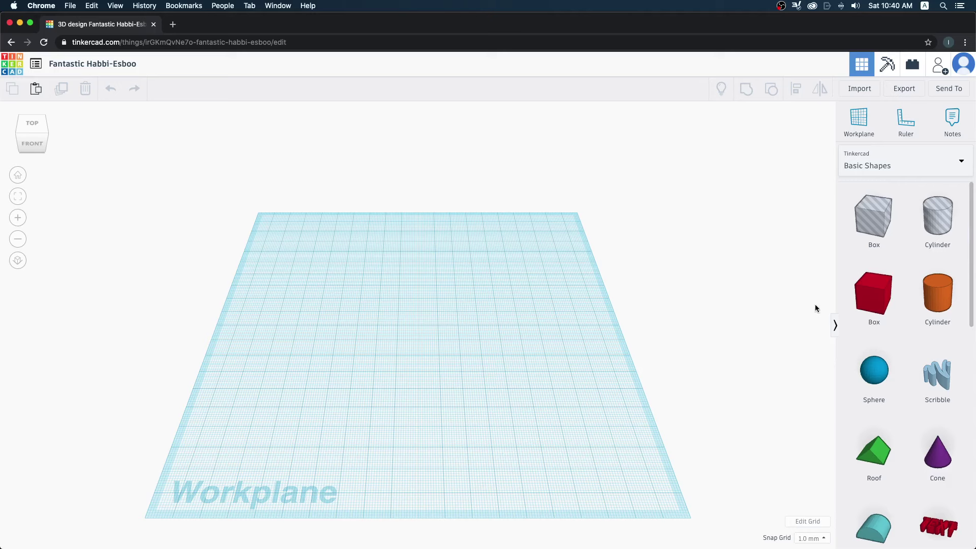
pyautogui.click(832, 324)
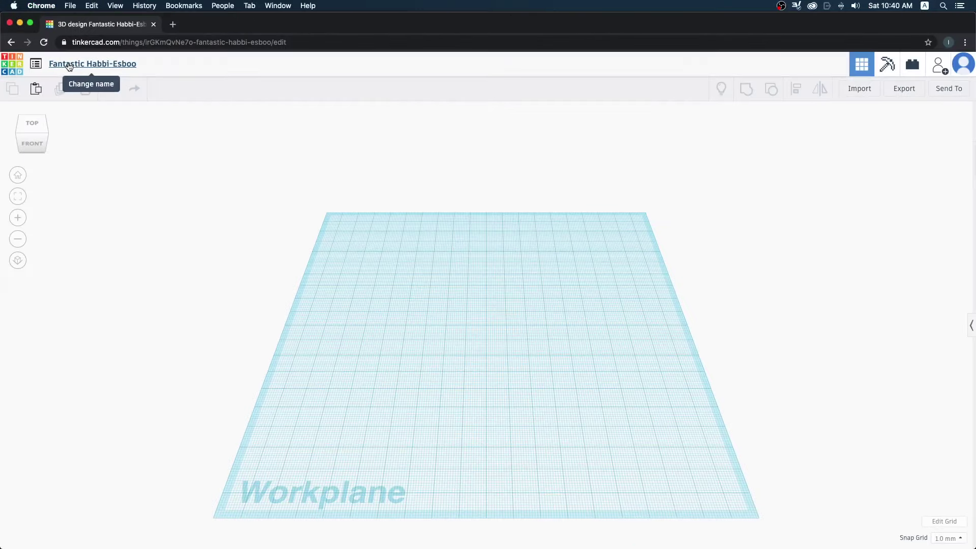
# Step: Retitle the design 'sample tinkercad intro', entering 'sample tinkercad' then appending 'intro'
pyautogui.click(72, 65)
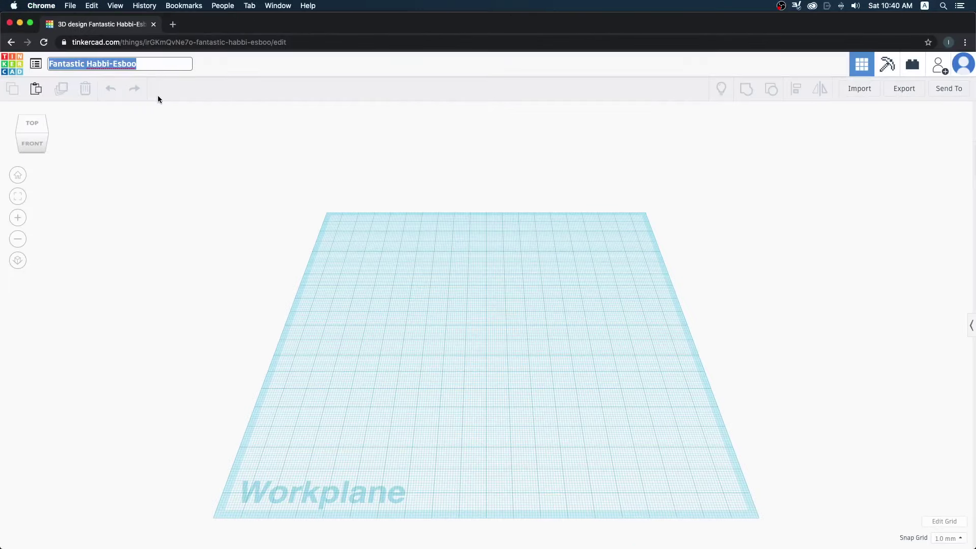
pyautogui.write('sample ')
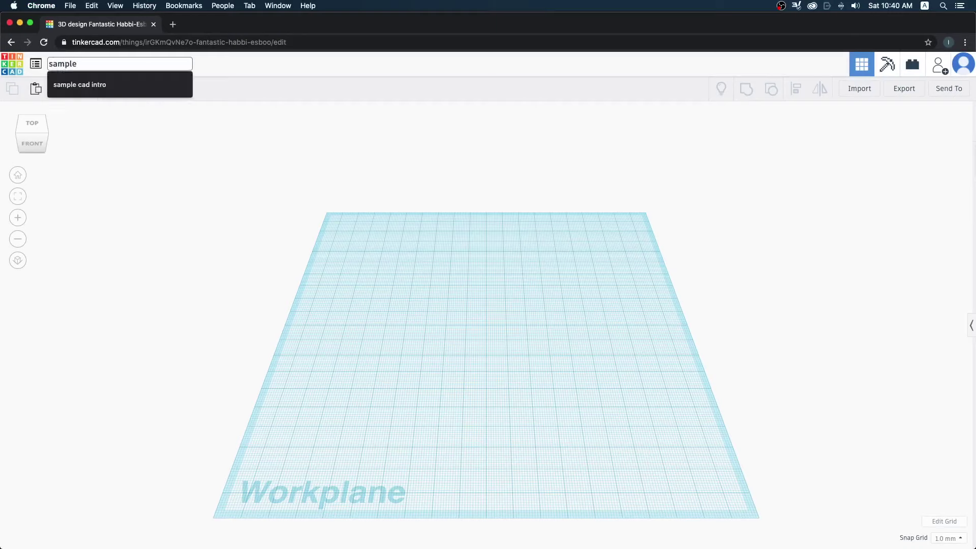
pyautogui.write('tinkercad')
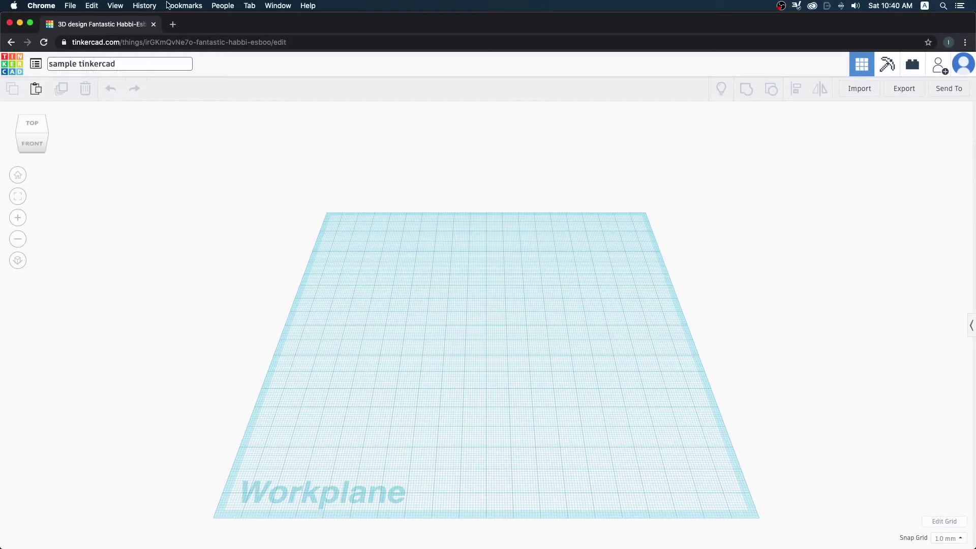
pyautogui.press('Return')
pyautogui.click(117, 66)
pyautogui.write('intro')
pyautogui.click(66, 163)
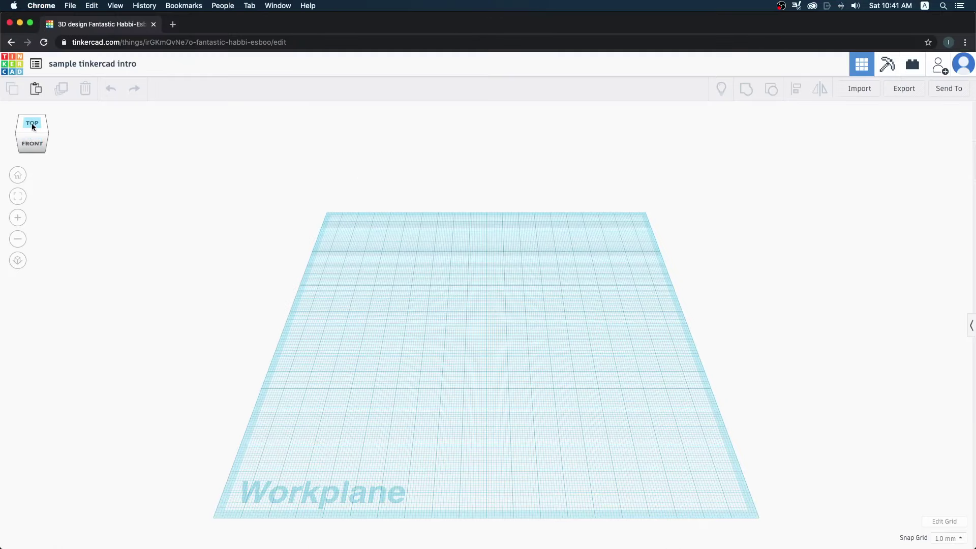
# Step: Step the view cube through top, back, right and bottom views, then orbit to an angled view
pyautogui.click(32, 124)
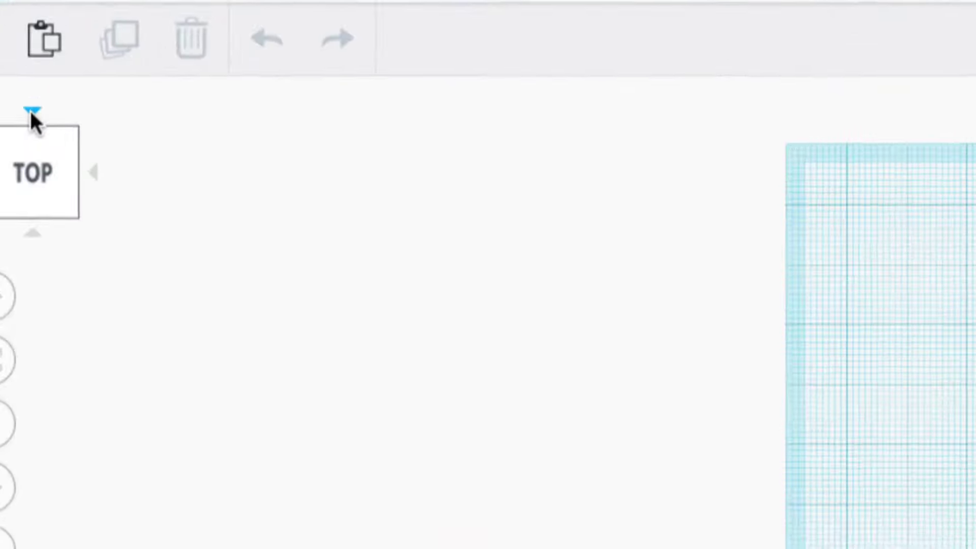
pyautogui.click(31, 111)
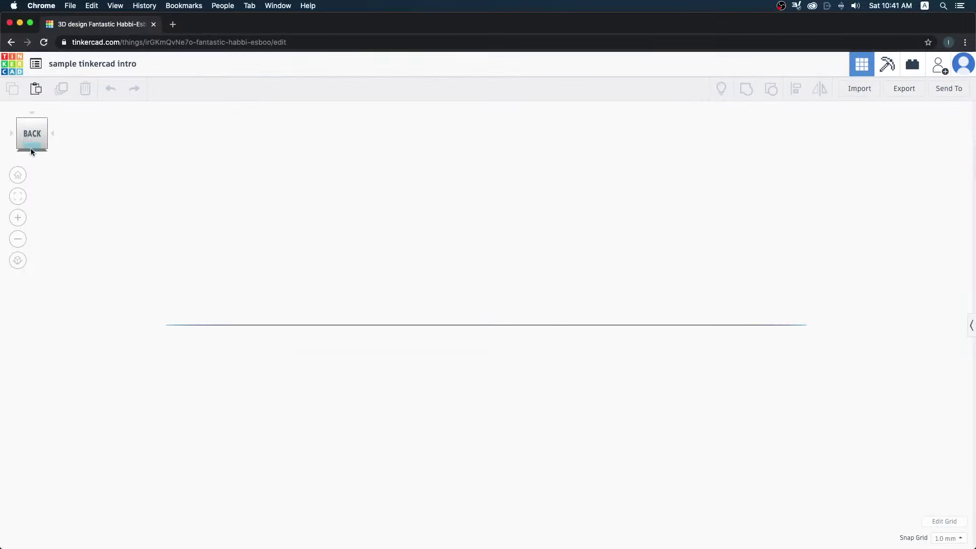
pyautogui.click(10, 133)
pyautogui.click(51, 133)
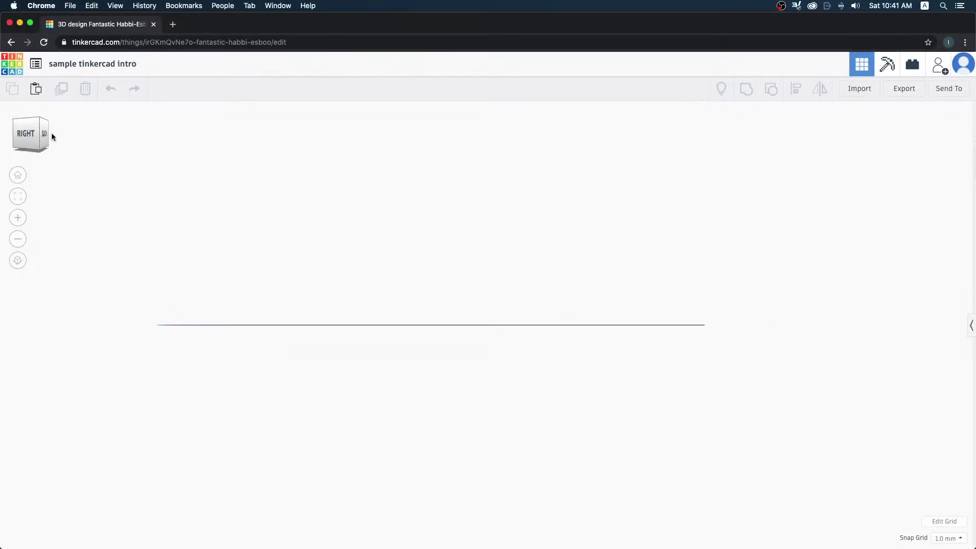
pyautogui.click(32, 114)
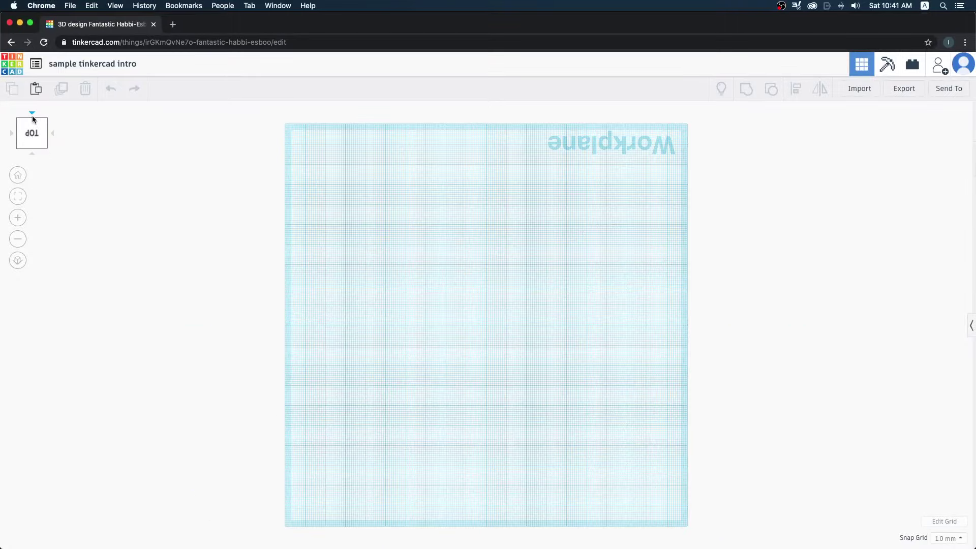
pyautogui.click(31, 112)
pyautogui.click(31, 153)
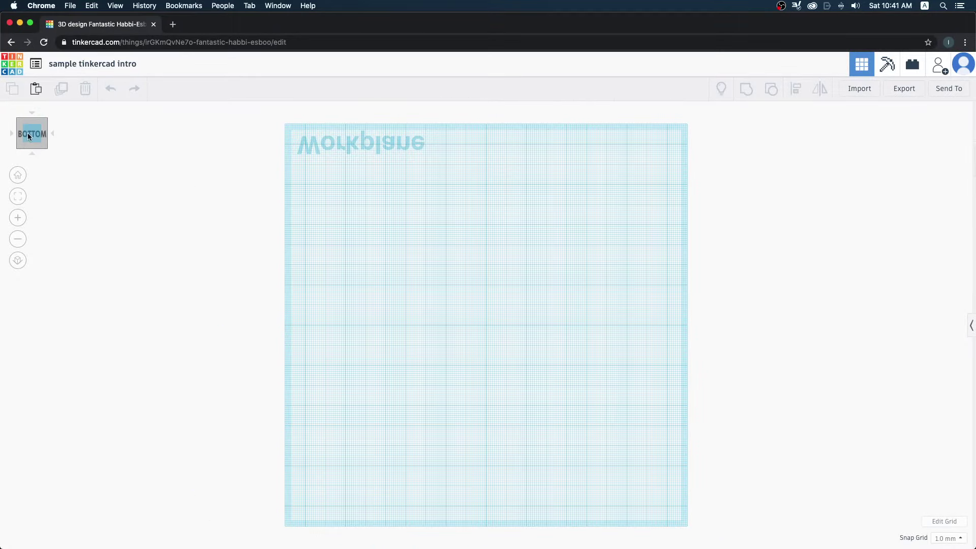
pyautogui.moveTo(28, 133)
pyautogui.mouseDown()
pyautogui.moveTo(32, 154)
pyautogui.moveTo(41, 148)
pyautogui.moveTo(33, 137)
pyautogui.moveTo(13, 152)
pyautogui.moveTo(43, 150)
pyautogui.mouseUp()
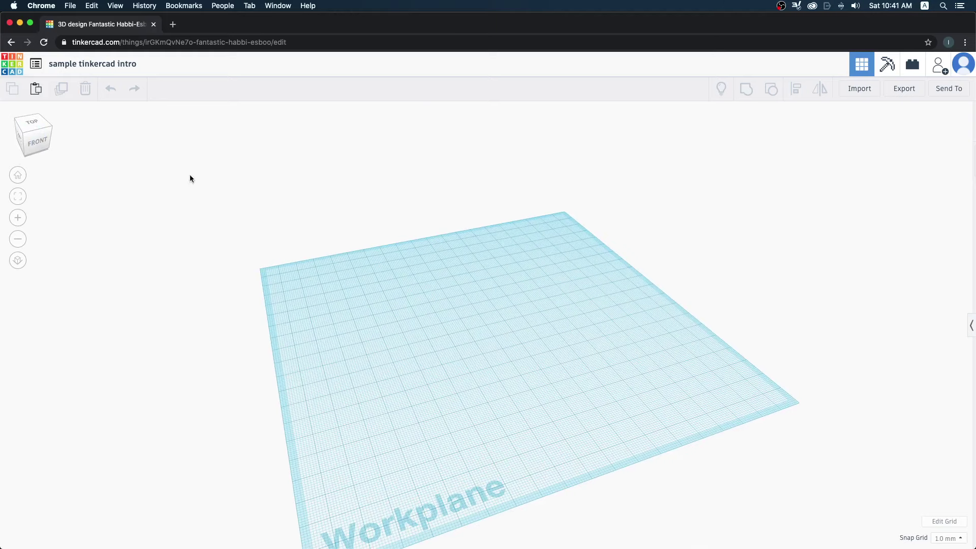
# Step: Orbit around the empty workplane, drag trial selection boxes, and end near a top-down view
pyautogui.click(28, 140)
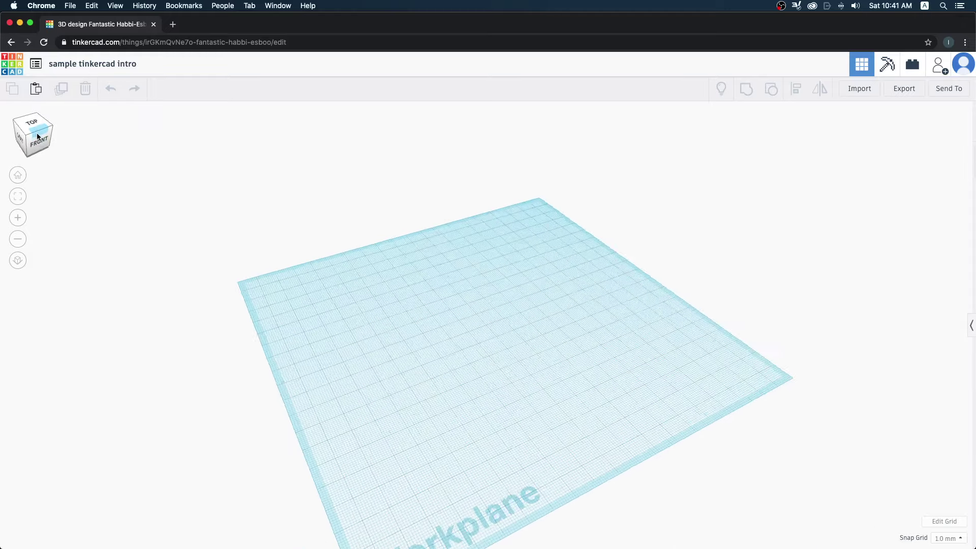
pyautogui.moveTo(518, 333); pyautogui.dragTo(341, 377)
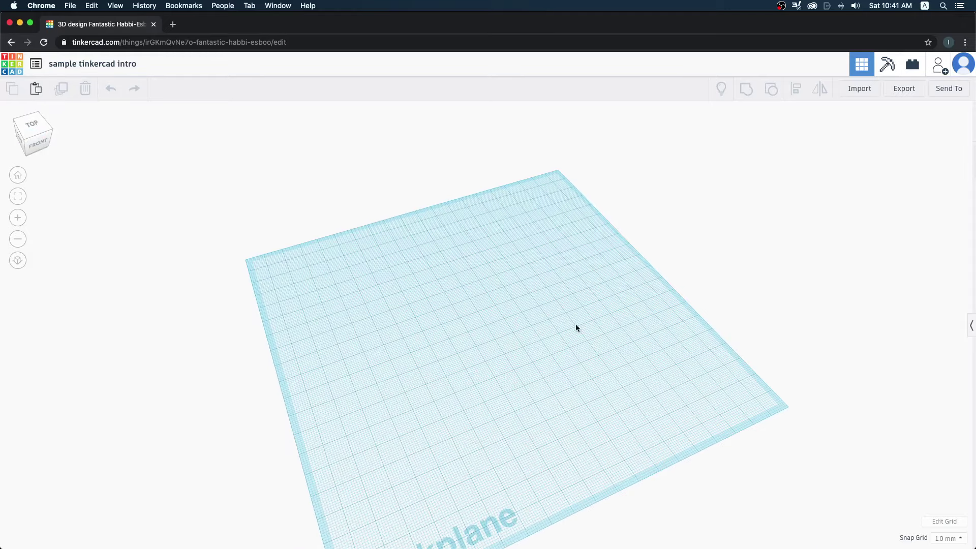
pyautogui.moveTo(560, 261); pyautogui.dragTo(392, 455)
pyautogui.moveTo(585, 259)
pyautogui.mouseDown()
pyautogui.moveTo(459, 416)
pyautogui.moveTo(365, 434)
pyautogui.moveTo(342, 456)
pyautogui.mouseUp()
pyautogui.moveTo(578, 276); pyautogui.dragTo(312, 525)
pyautogui.moveTo(449, 341)
pyautogui.mouseDown(button='right')
pyautogui.moveTo(494, 346)
pyautogui.moveTo(613, 248)
pyautogui.moveTo(455, 271)
pyautogui.moveTo(467, 401)
pyautogui.moveTo(634, 292)
pyautogui.moveTo(379, 272)
pyautogui.moveTo(477, 425)
pyautogui.moveTo(585, 273)
pyautogui.moveTo(495, 342)
pyautogui.moveTo(572, 358)
pyautogui.moveTo(549, 353)
pyautogui.moveTo(531, 376)
pyautogui.moveTo(486, 388)
pyautogui.moveTo(510, 334)
pyautogui.moveTo(703, 324)
pyautogui.moveTo(519, 312)
pyautogui.moveTo(573, 383)
pyautogui.moveTo(654, 311)
pyautogui.moveTo(485, 390)
pyautogui.moveTo(648, 342)
pyautogui.moveTo(414, 353)
pyautogui.moveTo(614, 384)
pyautogui.moveTo(361, 331)
pyautogui.moveTo(633, 319)
pyautogui.moveTo(590, 333)
pyautogui.moveTo(342, 333)
pyautogui.moveTo(538, 276)
pyautogui.moveTo(592, 368)
pyautogui.moveTo(349, 283)
pyautogui.mouseUp(button='right')
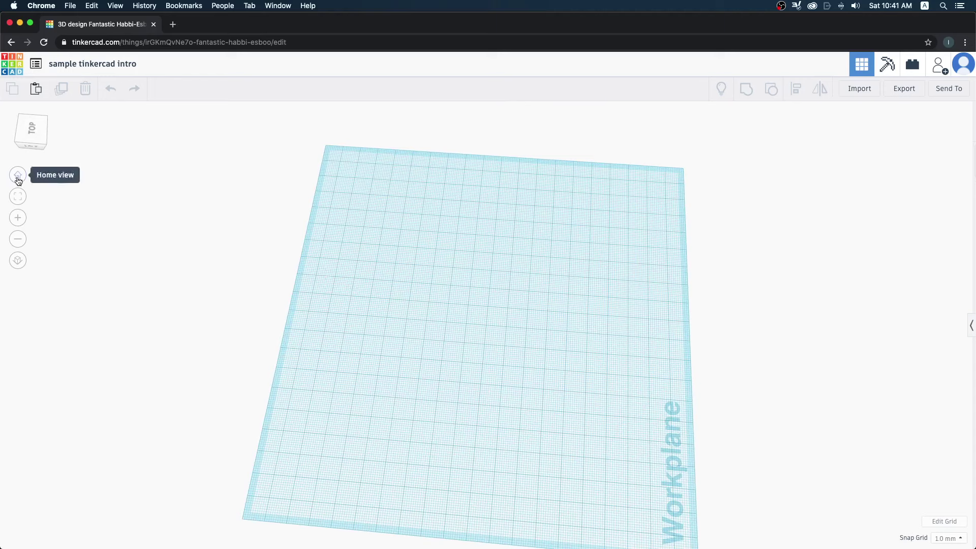
# Step: Reset to the home view, fit the workplane in view, then zoom in and out several times
pyautogui.click(18, 179)
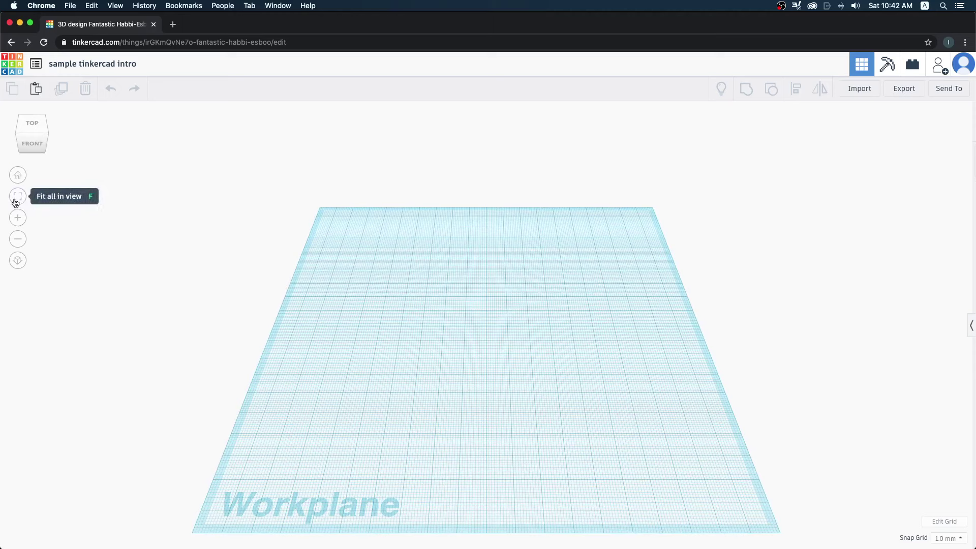
pyautogui.click(16, 203)
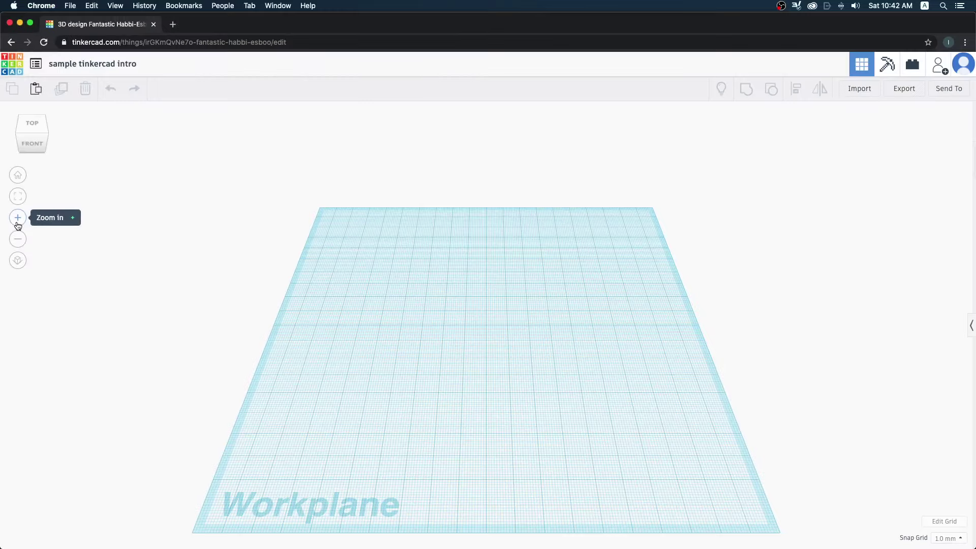
pyautogui.click(18, 219)
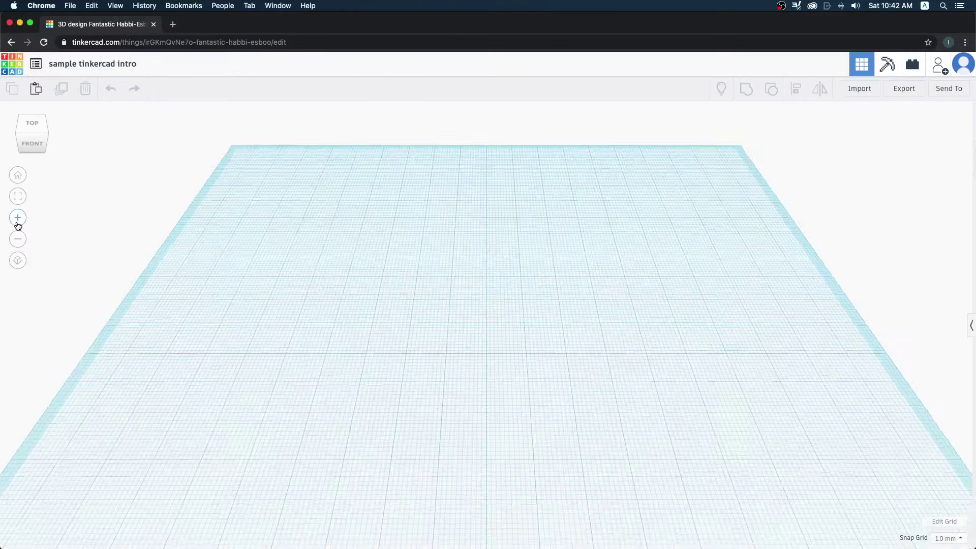
pyautogui.click(18, 218)
pyautogui.click(17, 245)
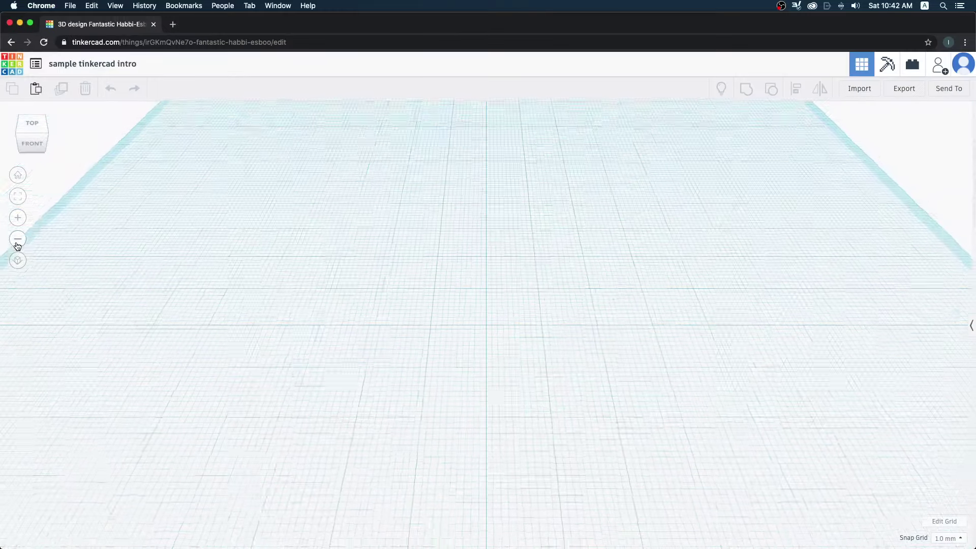
pyautogui.click(17, 245)
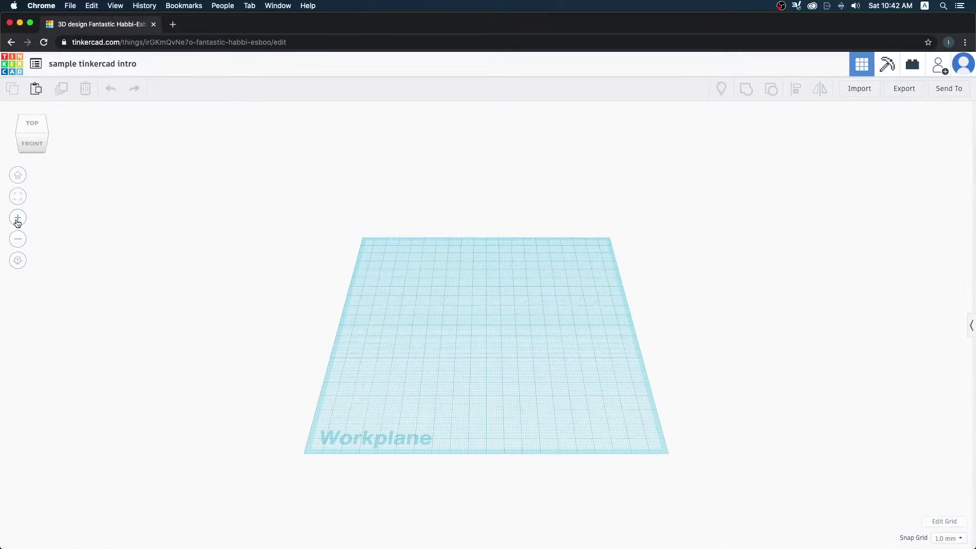
pyautogui.click(18, 218)
pyautogui.click(18, 238)
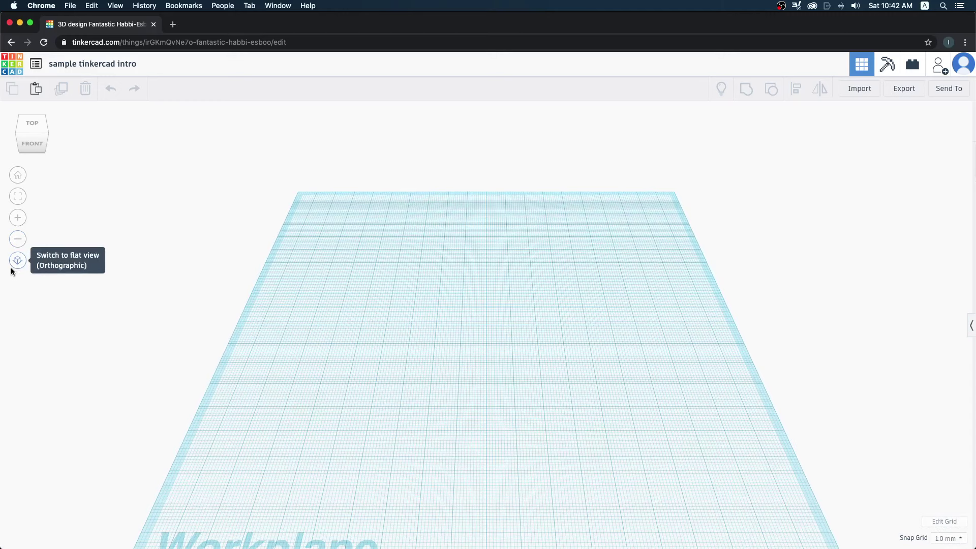
pyautogui.click(16, 262)
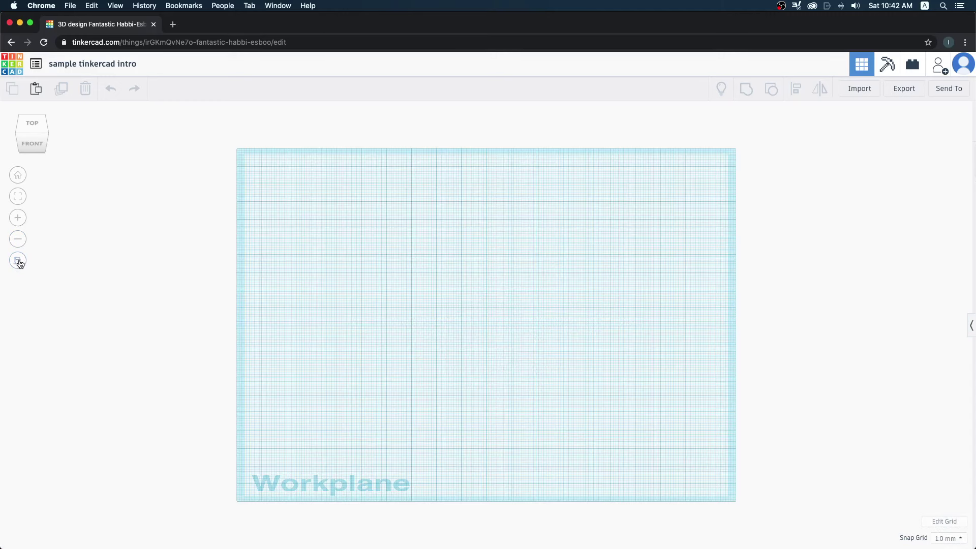
pyautogui.moveTo(537, 387); pyautogui.dragTo(533, 316)
pyautogui.moveTo(534, 316)
pyautogui.mouseDown(button='right')
pyautogui.moveTo(546, 281)
pyautogui.moveTo(553, 322)
pyautogui.moveTo(580, 328)
pyautogui.moveTo(702, 258)
pyautogui.moveTo(676, 377)
pyautogui.moveTo(645, 366)
pyautogui.moveTo(476, 365)
pyautogui.moveTo(448, 248)
pyautogui.mouseUp(button='right')
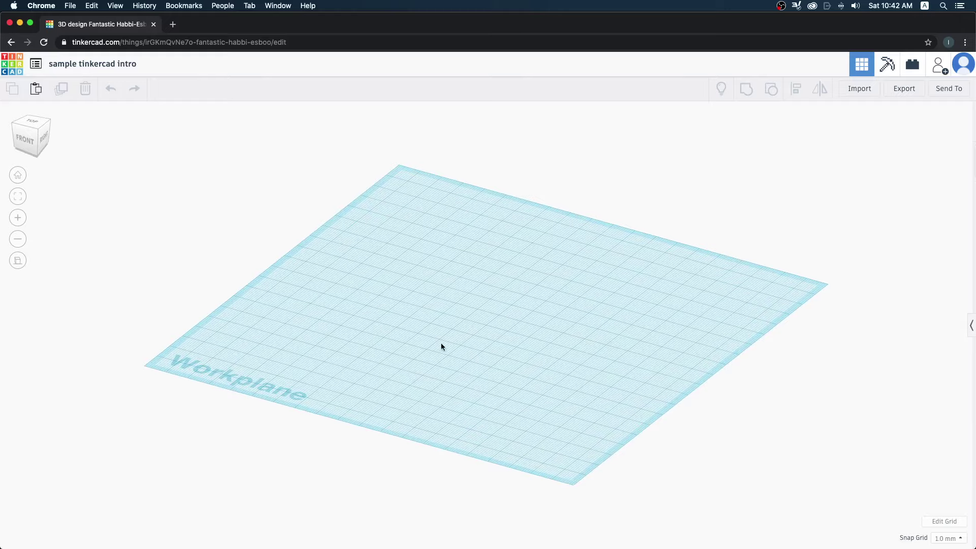
pyautogui.click(17, 260)
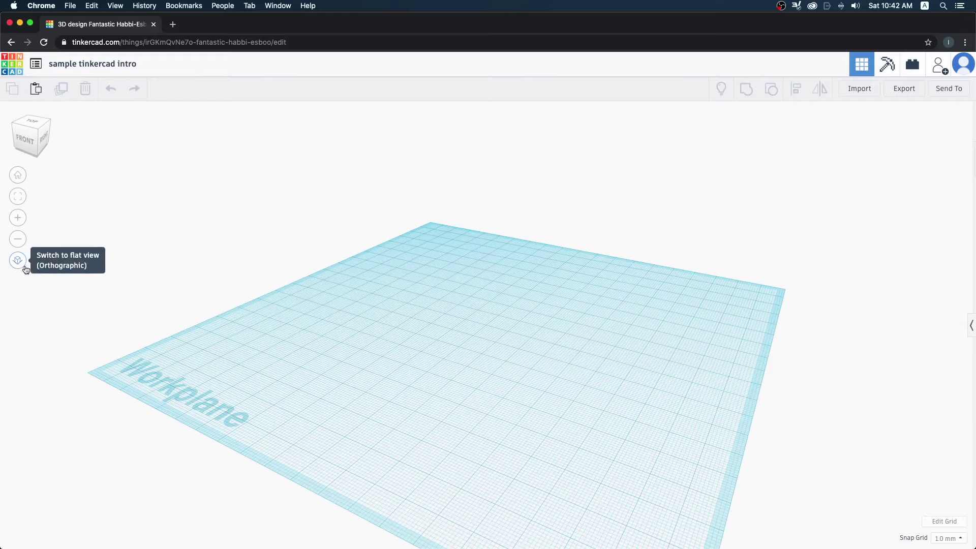
pyautogui.moveTo(398, 394)
pyautogui.mouseDown(button='right')
pyautogui.moveTo(503, 420)
pyautogui.moveTo(542, 413)
pyautogui.moveTo(577, 364)
pyautogui.moveTo(468, 400)
pyautogui.moveTo(529, 409)
pyautogui.moveTo(551, 434)
pyautogui.moveTo(557, 394)
pyautogui.moveTo(534, 449)
pyautogui.moveTo(577, 399)
pyautogui.moveTo(539, 386)
pyautogui.mouseUp(button='right')
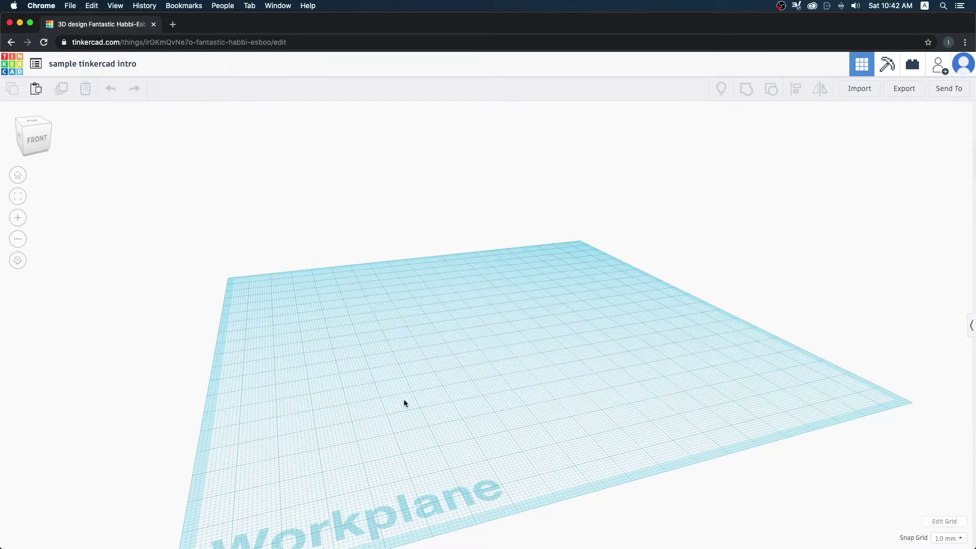
pyautogui.moveTo(405, 403)
pyautogui.mouseDown(button='right')
pyautogui.moveTo(450, 336)
pyautogui.moveTo(435, 257)
pyautogui.moveTo(509, 396)
pyautogui.moveTo(598, 343)
pyautogui.moveTo(601, 331)
pyautogui.moveTo(571, 410)
pyautogui.mouseUp(button='right')
pyautogui.click(18, 198)
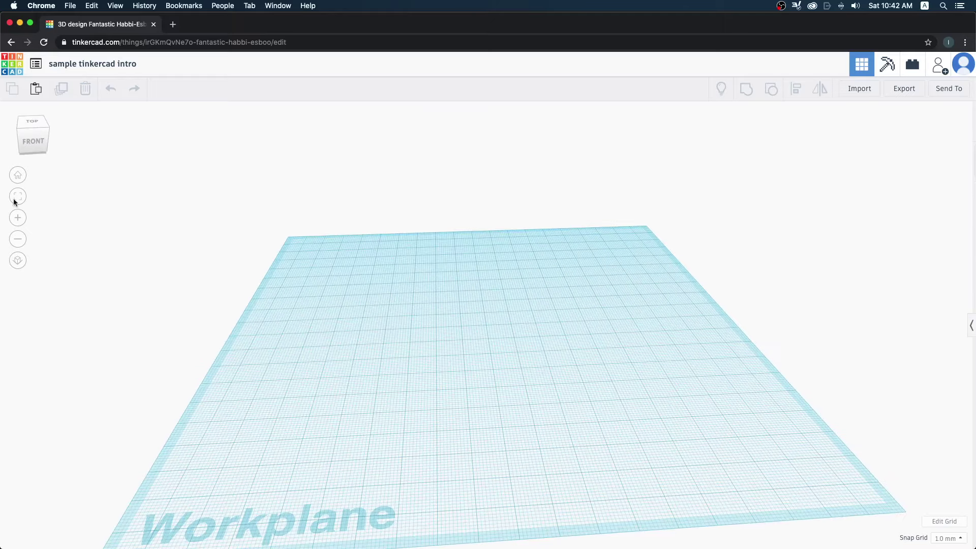
pyautogui.click(18, 261)
pyautogui.moveTo(126, 328)
pyautogui.mouseDown(button='right')
pyautogui.moveTo(558, 433)
pyautogui.moveTo(261, 329)
pyautogui.moveTo(458, 395)
pyautogui.moveTo(529, 356)
pyautogui.mouseUp(button='right')
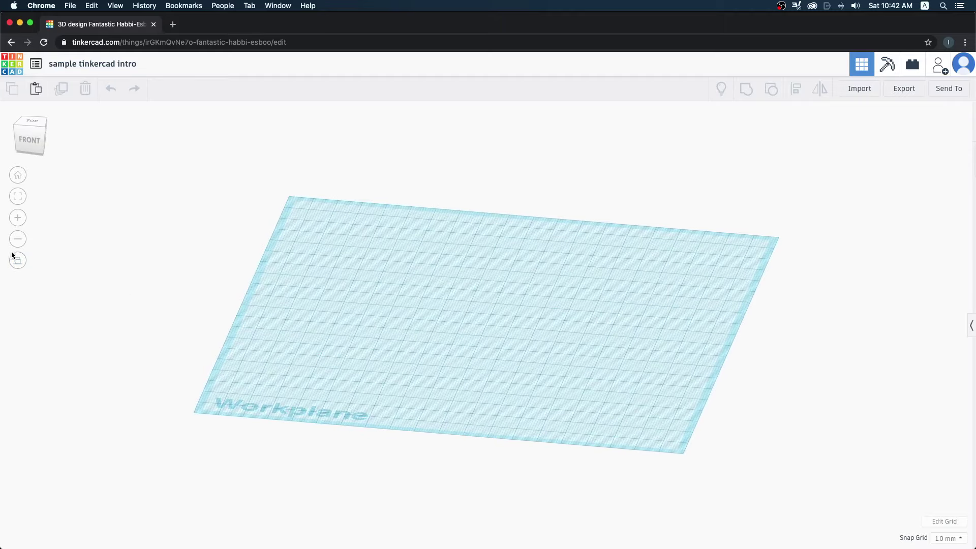
pyautogui.click(18, 260)
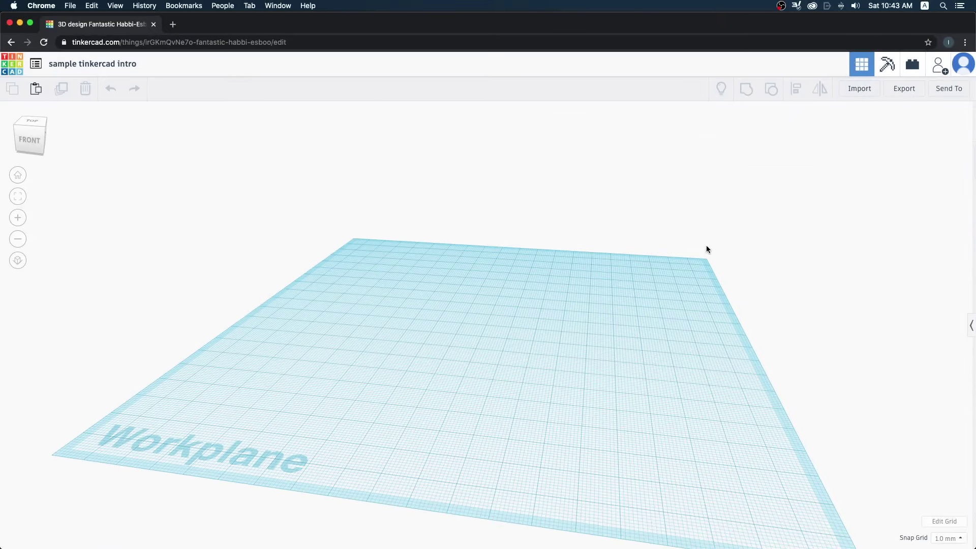
# Step: Orbit the workplane and bring the shapes panel back into view
pyautogui.moveTo(706, 249)
pyautogui.mouseDown(button='right')
pyautogui.moveTo(868, 258)
pyautogui.moveTo(769, 255)
pyautogui.moveTo(779, 204)
pyautogui.mouseUp(button='right')
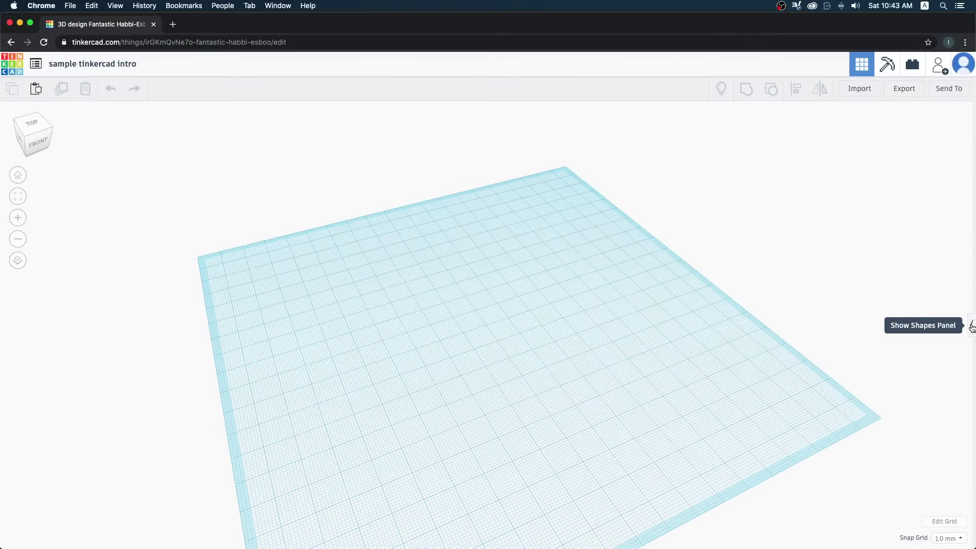
pyautogui.click(971, 327)
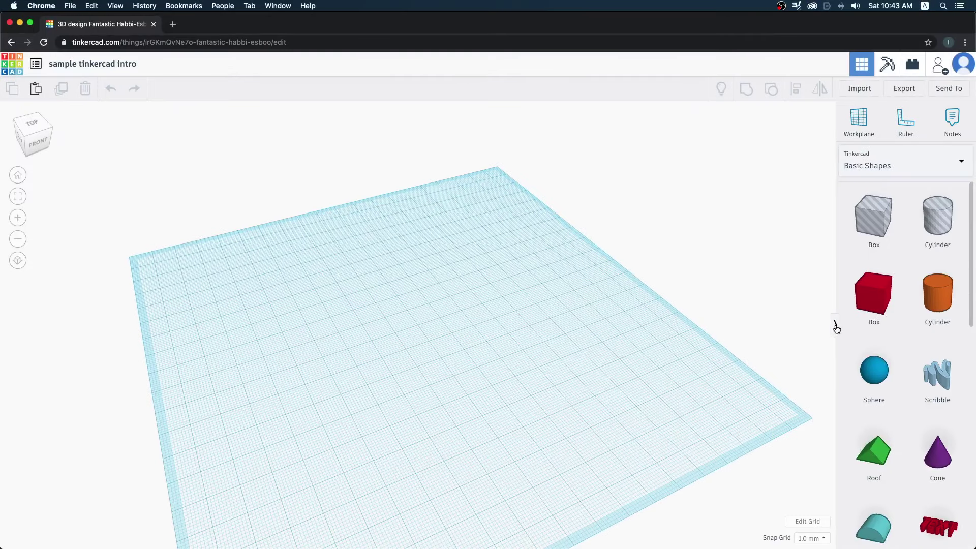
pyautogui.click(836, 327)
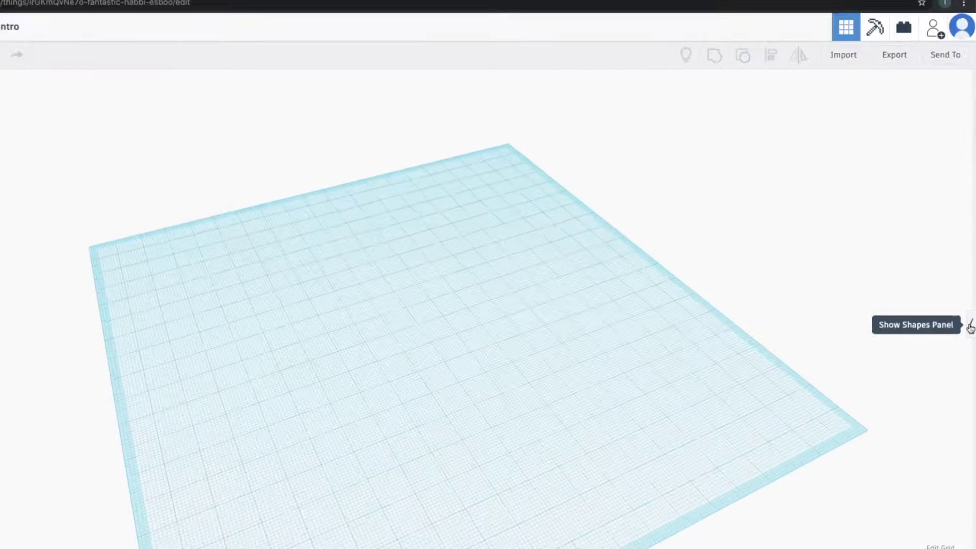
pyautogui.click(971, 327)
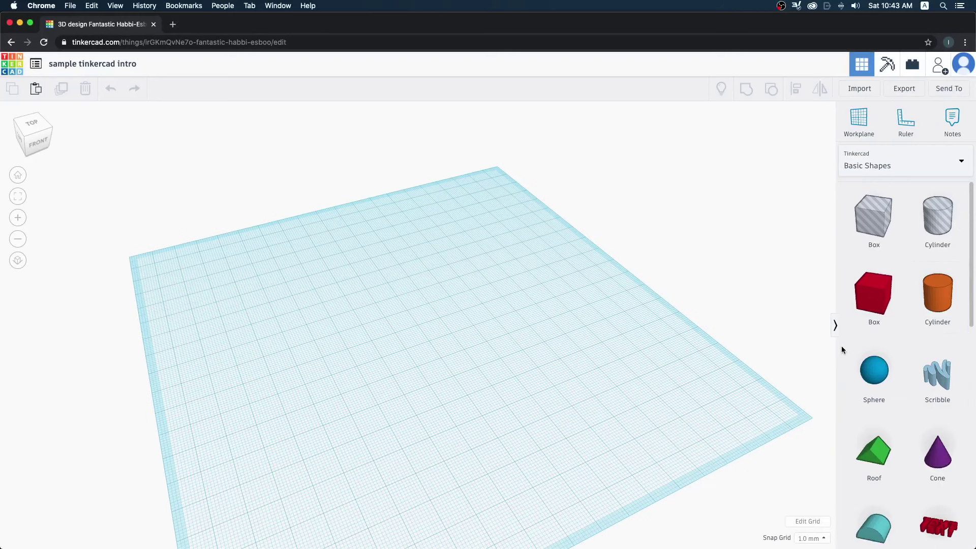
# Step: Drag a red 20 × 20 × 20 Box from Basic Shapes onto the middle of the workplane
pyautogui.scroll(-1, 916, 331)
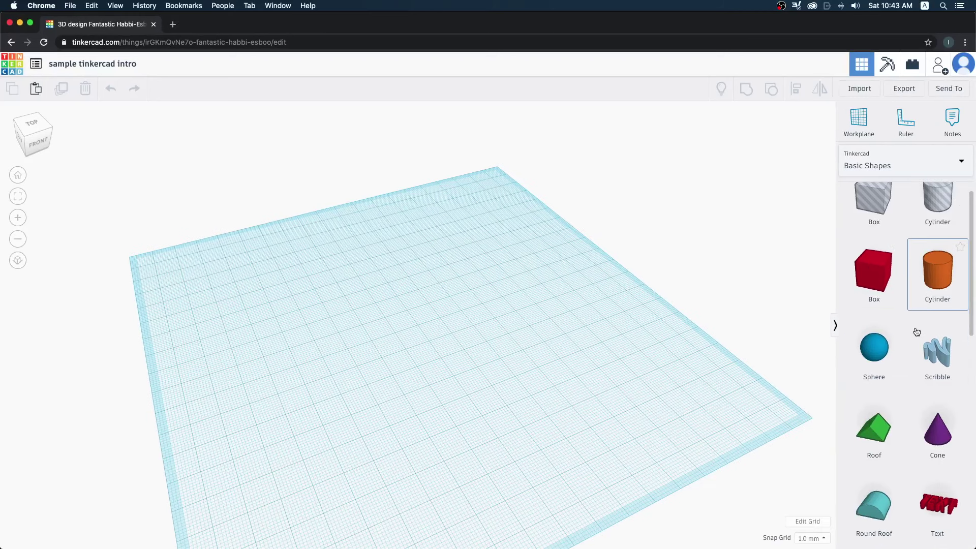
pyautogui.scroll(-1, 915, 331)
pyautogui.scroll(-3, 916, 331)
pyautogui.scroll(-5, 916, 331)
pyautogui.scroll(-3, 916, 332)
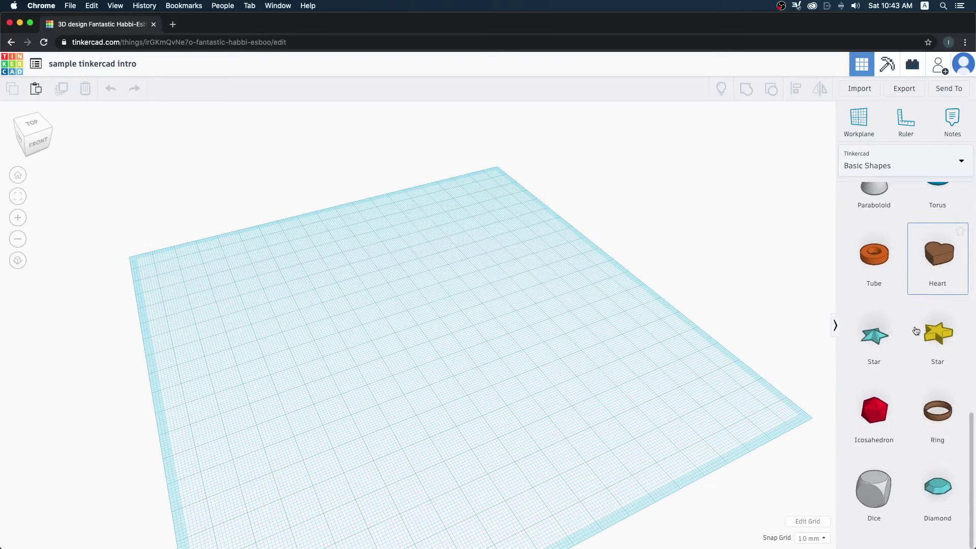
pyautogui.scroll(5, 916, 331)
pyautogui.scroll(5, 916, 331)
pyautogui.scroll(-2, 916, 331)
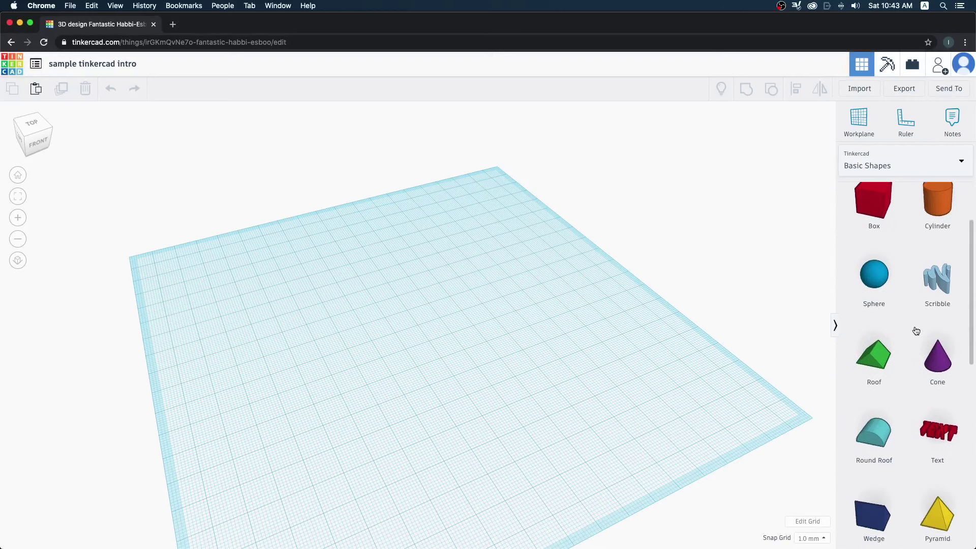
pyautogui.scroll(-4, 915, 331)
pyautogui.scroll(-5, 916, 331)
pyautogui.scroll(7, 915, 331)
pyautogui.scroll(3, 916, 331)
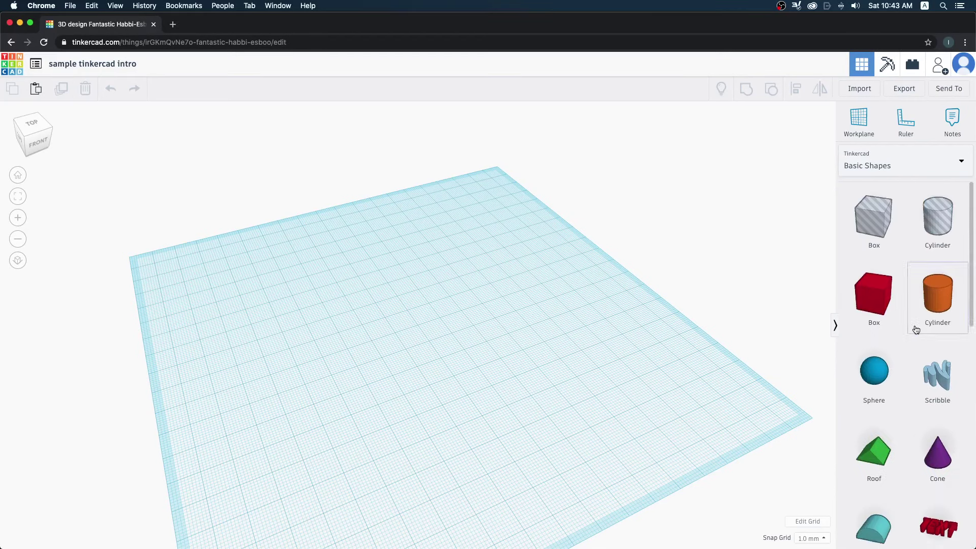
pyautogui.scroll(-5, 915, 328)
pyautogui.scroll(5, 914, 331)
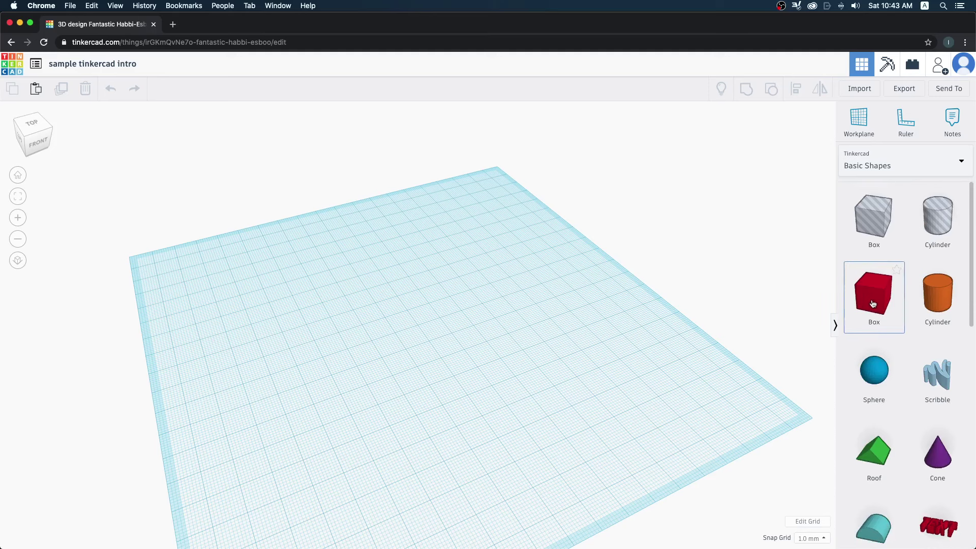
pyautogui.moveTo(885, 304); pyautogui.dragTo(423, 338)
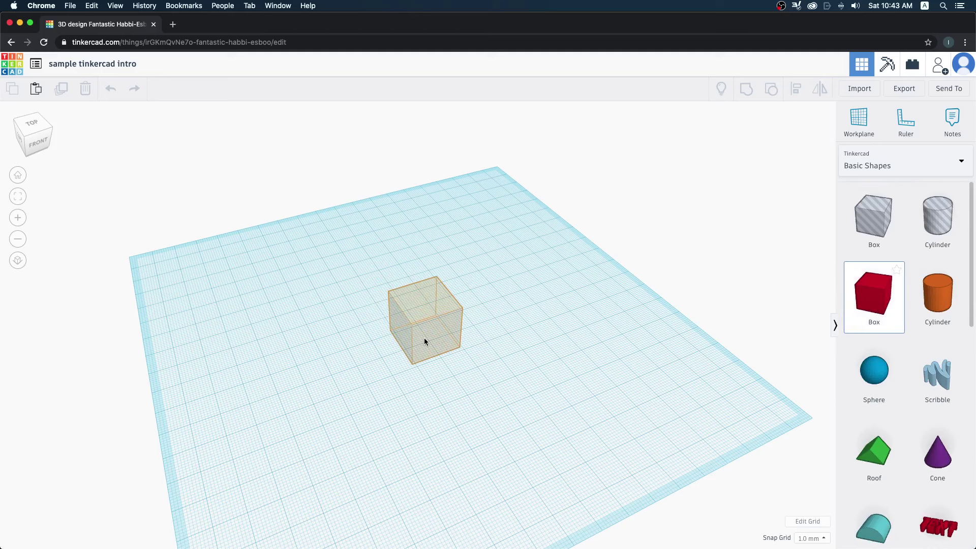
pyautogui.moveTo(589, 376); pyautogui.dragTo(577, 351, button='right')
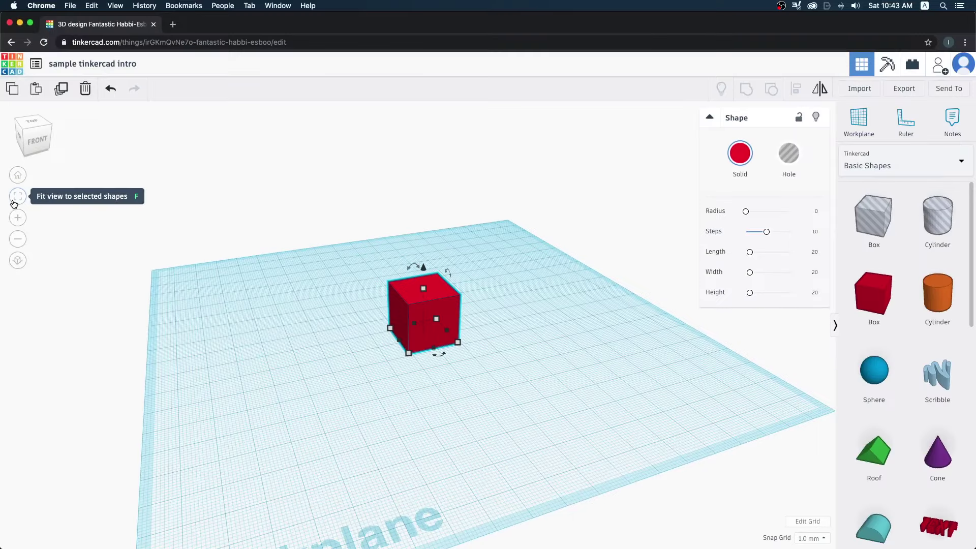
pyautogui.click(14, 203)
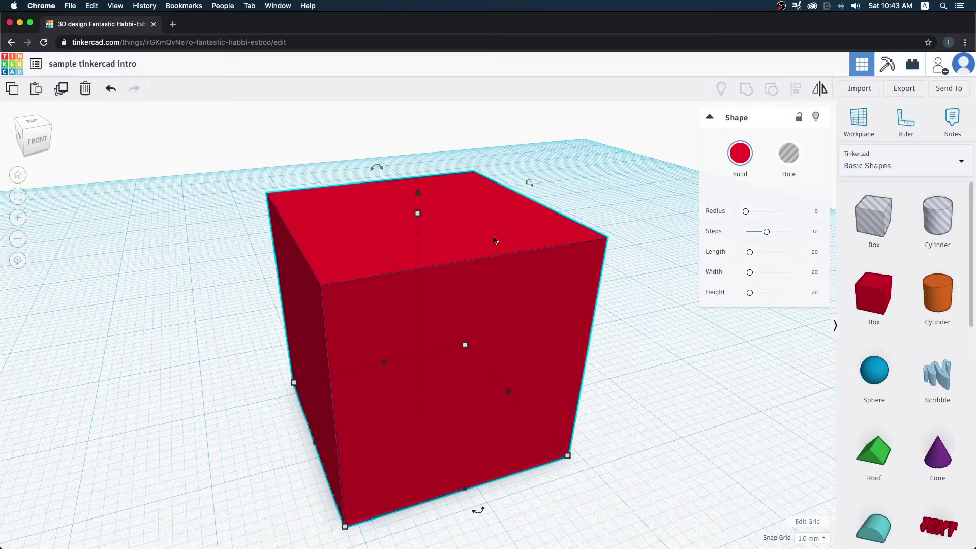
pyautogui.scroll(-5, 496, 240)
pyautogui.scroll(5, 493, 234)
pyautogui.scroll(-5, 493, 234)
pyautogui.scroll(3, 493, 234)
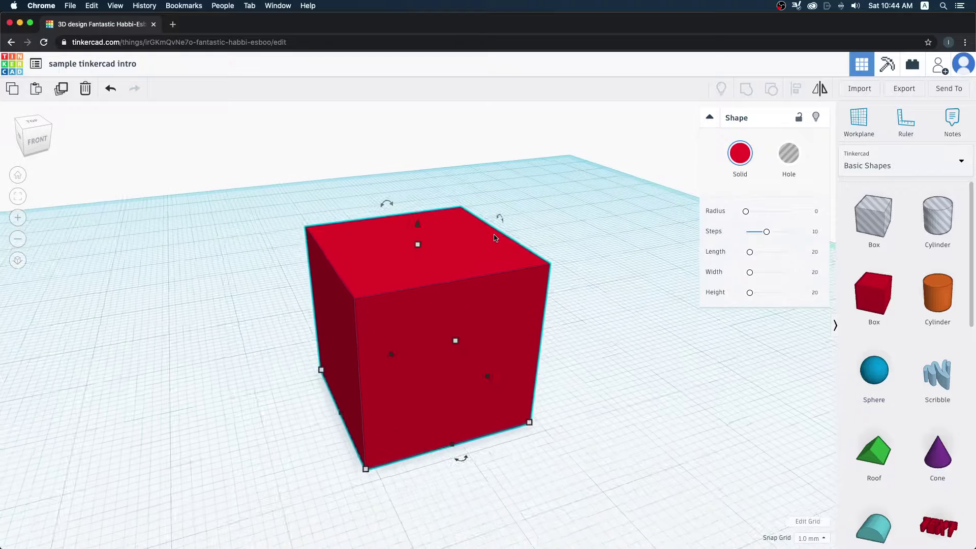
pyautogui.scroll(1, 494, 237)
pyautogui.scroll(-3, 494, 236)
pyautogui.scroll(3, 494, 236)
pyautogui.scroll(-3, 493, 236)
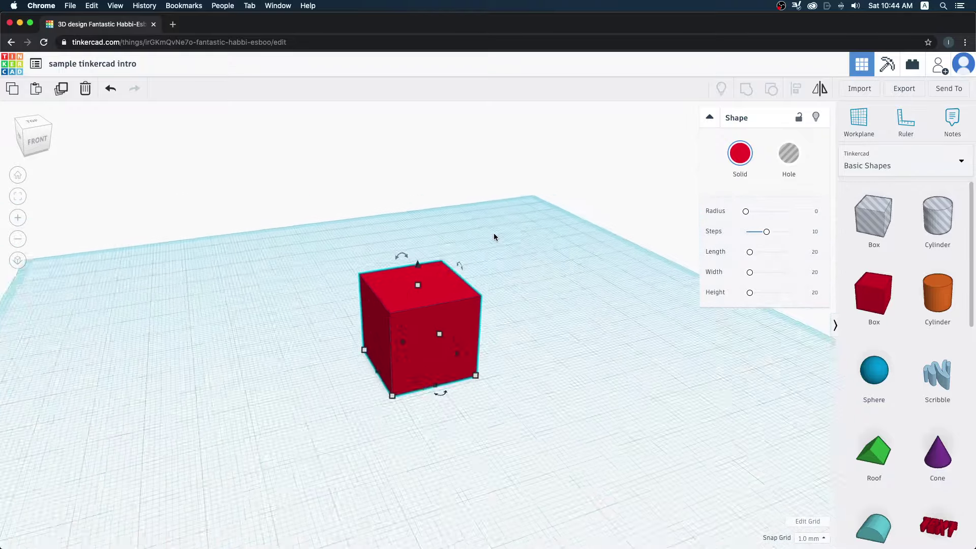
pyautogui.scroll(3, 493, 237)
pyautogui.scroll(1, 610, 353)
pyautogui.scroll(-2, 635, 338)
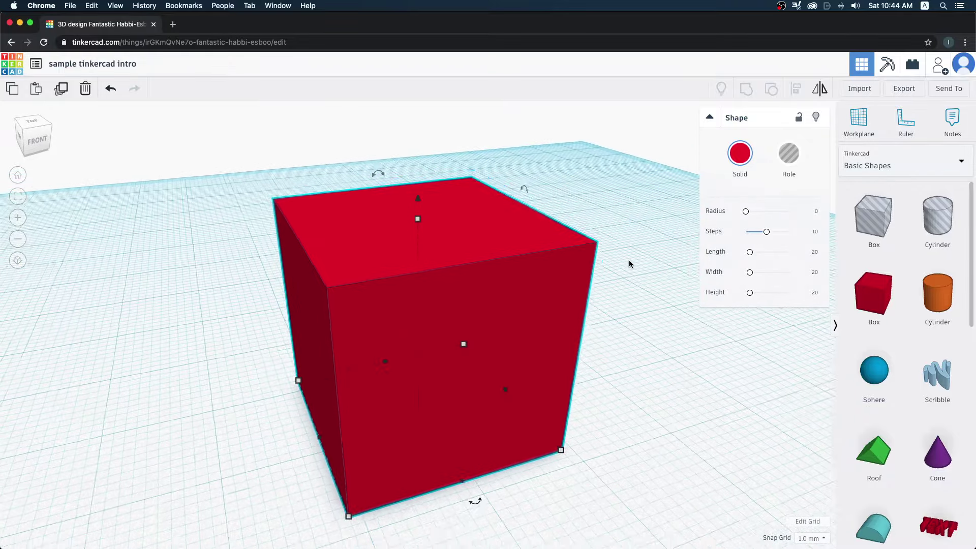
pyautogui.scroll(-4, 584, 266)
pyautogui.scroll(3, 532, 272)
pyautogui.scroll(2, 510, 273)
pyautogui.scroll(-1, 539, 257)
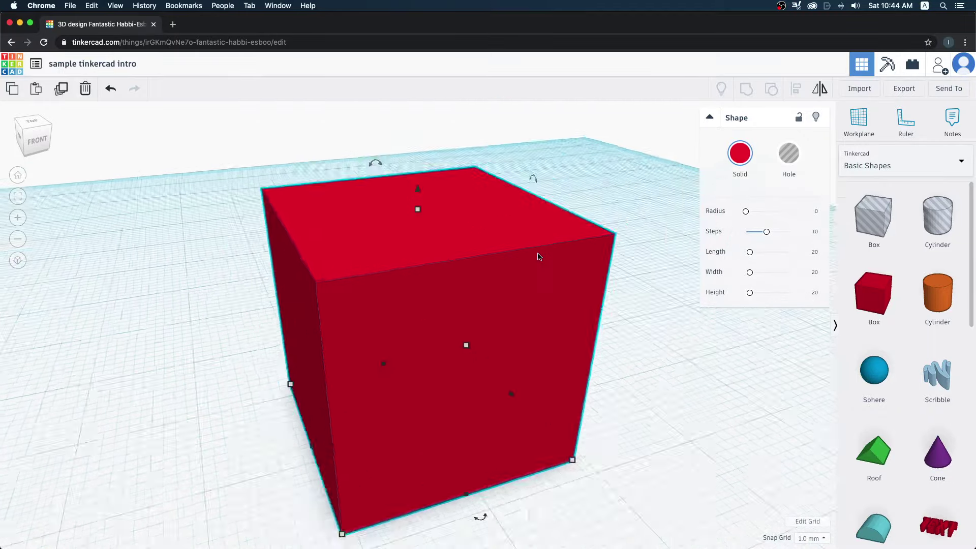
pyautogui.scroll(-3, 539, 256)
pyautogui.moveTo(488, 272)
pyautogui.mouseDown(button='right')
pyautogui.moveTo(480, 348)
pyautogui.moveTo(486, 318)
pyautogui.moveTo(614, 299)
pyautogui.moveTo(516, 360)
pyautogui.moveTo(542, 268)
pyautogui.moveTo(546, 427)
pyautogui.moveTo(669, 455)
pyautogui.moveTo(505, 416)
pyautogui.moveTo(163, 388)
pyautogui.moveTo(514, 416)
pyautogui.moveTo(574, 397)
pyautogui.moveTo(571, 385)
pyautogui.moveTo(484, 421)
pyautogui.moveTo(488, 392)
pyautogui.moveTo(518, 392)
pyautogui.moveTo(544, 293)
pyautogui.mouseUp(button='right')
pyautogui.scroll(5, 543, 293)
pyautogui.scroll(-4, 536, 331)
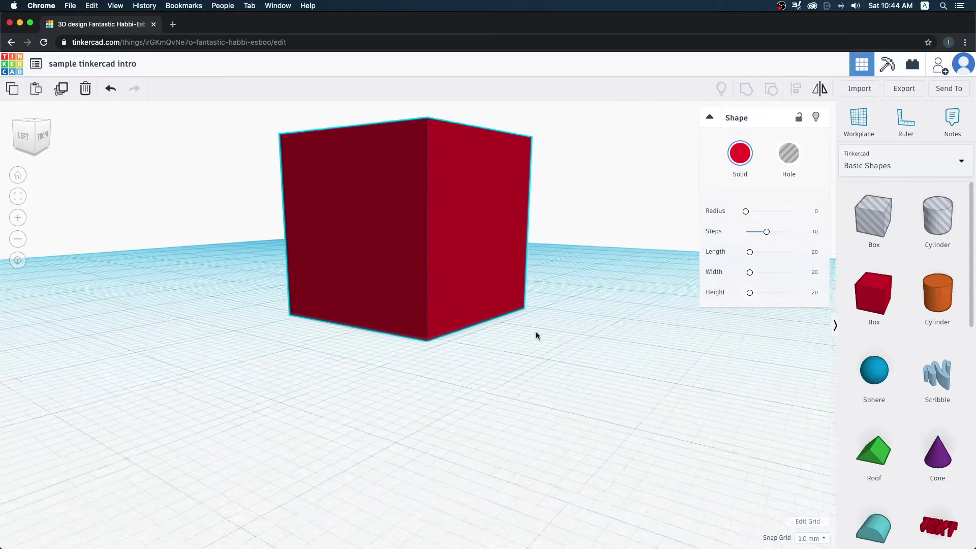
pyautogui.scroll(2, 594, 284)
pyautogui.scroll(-3, 593, 281)
pyautogui.scroll(-1, 578, 269)
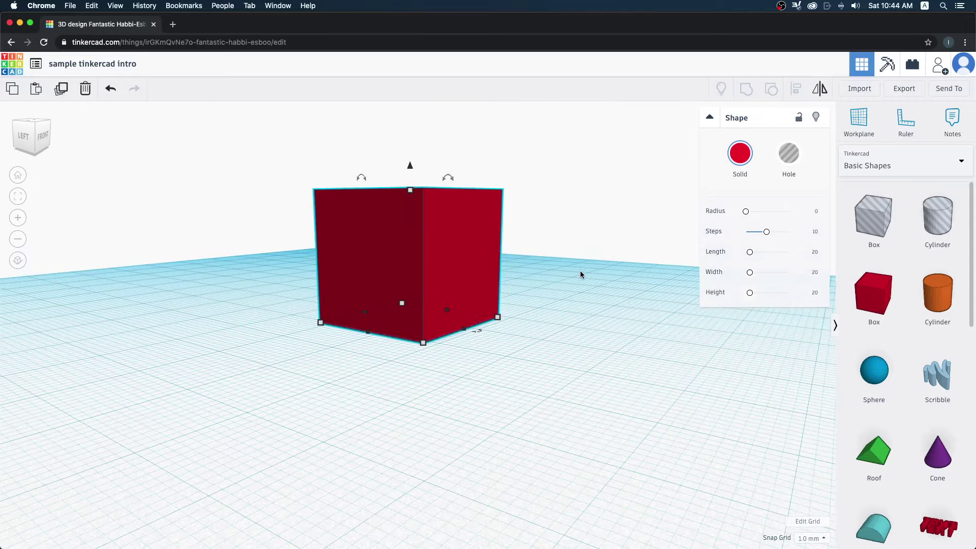
pyautogui.moveTo(581, 271)
pyautogui.mouseDown(button='right')
pyautogui.moveTo(549, 315)
pyautogui.moveTo(582, 253)
pyautogui.moveTo(464, 493)
pyautogui.moveTo(699, 399)
pyautogui.moveTo(330, 298)
pyautogui.moveTo(436, 483)
pyautogui.moveTo(723, 392)
pyautogui.moveTo(613, 428)
pyautogui.moveTo(355, 412)
pyautogui.moveTo(386, 283)
pyautogui.moveTo(203, 342)
pyautogui.moveTo(560, 348)
pyautogui.moveTo(758, 451)
pyautogui.moveTo(672, 334)
pyautogui.moveTo(714, 446)
pyautogui.moveTo(744, 387)
pyautogui.mouseUp(button='right')
pyautogui.click(559, 306)
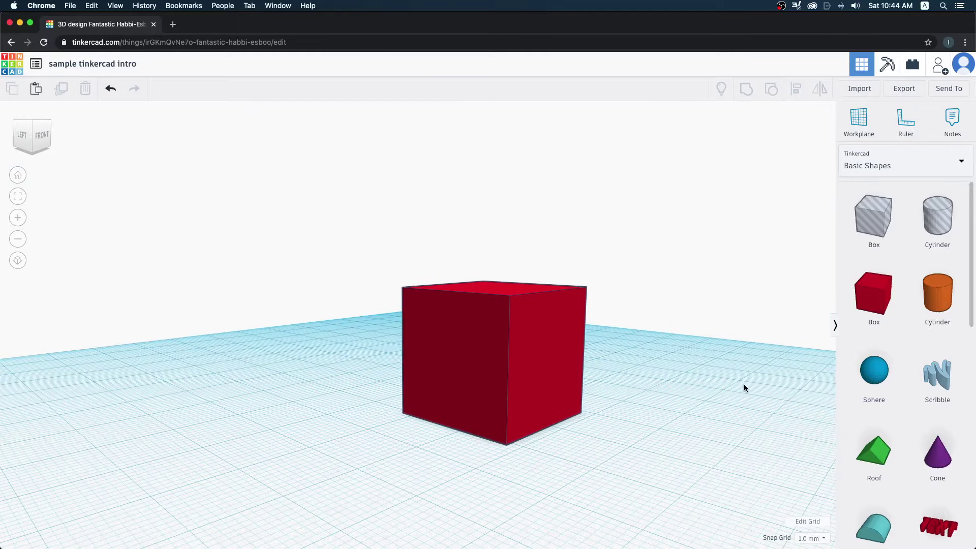
pyautogui.moveTo(655, 326)
pyautogui.mouseDown(button='right')
pyautogui.moveTo(509, 313)
pyautogui.moveTo(623, 296)
pyautogui.moveTo(671, 275)
pyautogui.moveTo(706, 285)
pyautogui.moveTo(741, 358)
pyautogui.moveTo(744, 291)
pyautogui.moveTo(569, 263)
pyautogui.moveTo(721, 276)
pyautogui.moveTo(679, 320)
pyautogui.moveTo(466, 326)
pyautogui.moveTo(579, 289)
pyautogui.mouseUp(button='right')
pyautogui.moveTo(529, 269)
pyautogui.mouseDown(button='right')
pyautogui.moveTo(654, 324)
pyautogui.moveTo(645, 262)
pyautogui.moveTo(593, 397)
pyautogui.moveTo(625, 279)
pyautogui.moveTo(626, 309)
pyautogui.mouseUp(button='right')
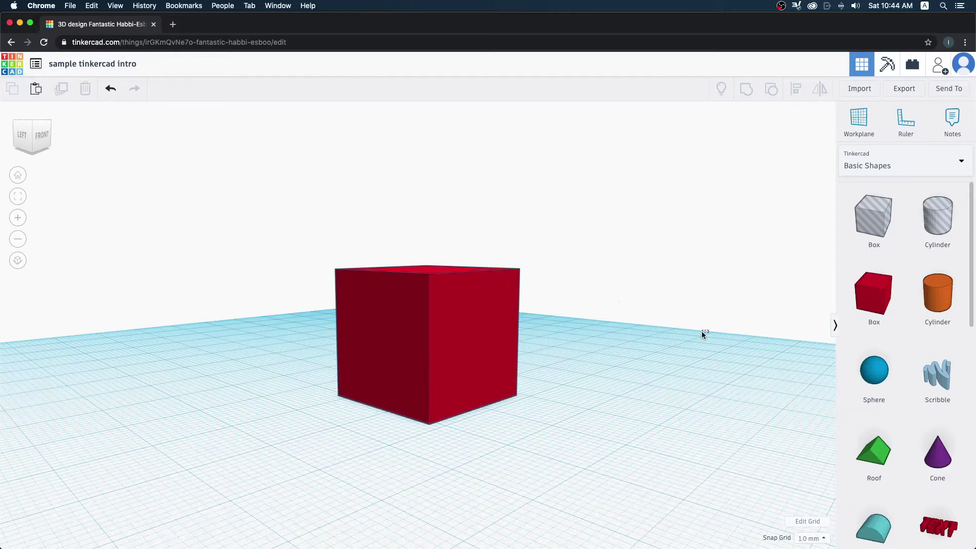
pyautogui.moveTo(661, 279)
pyautogui.mouseDown(button='right')
pyautogui.moveTo(560, 305)
pyautogui.moveTo(381, 272)
pyautogui.moveTo(604, 405)
pyautogui.moveTo(637, 351)
pyautogui.moveTo(589, 297)
pyautogui.moveTo(627, 326)
pyautogui.moveTo(715, 345)
pyautogui.mouseUp(button='right')
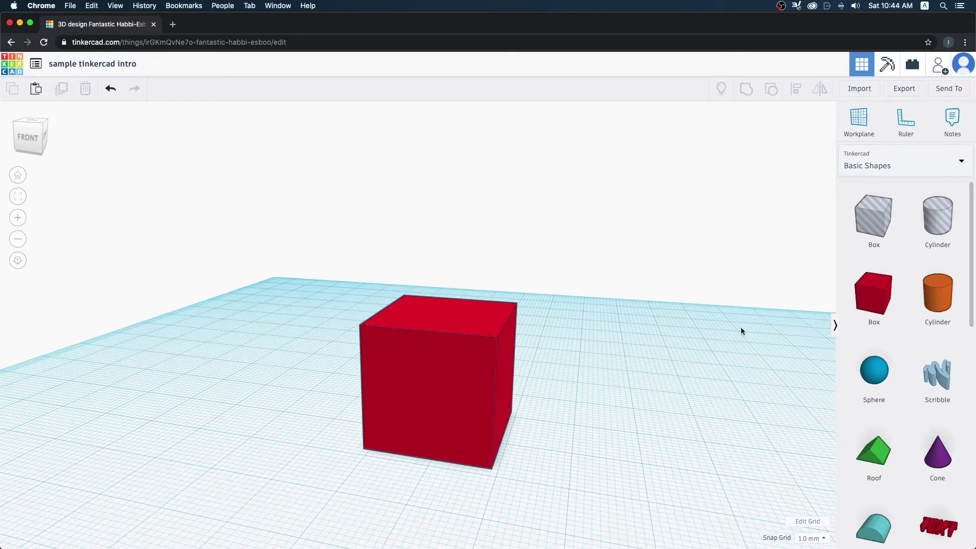
pyautogui.moveTo(611, 286)
pyautogui.mouseDown(button='right')
pyautogui.moveTo(605, 305)
pyautogui.moveTo(594, 103)
pyautogui.moveTo(559, 318)
pyautogui.moveTo(556, 198)
pyautogui.moveTo(547, 397)
pyautogui.moveTo(653, 183)
pyautogui.moveTo(501, 371)
pyautogui.moveTo(529, 371)
pyautogui.mouseUp(button='right')
pyautogui.scroll(-3, 539, 413)
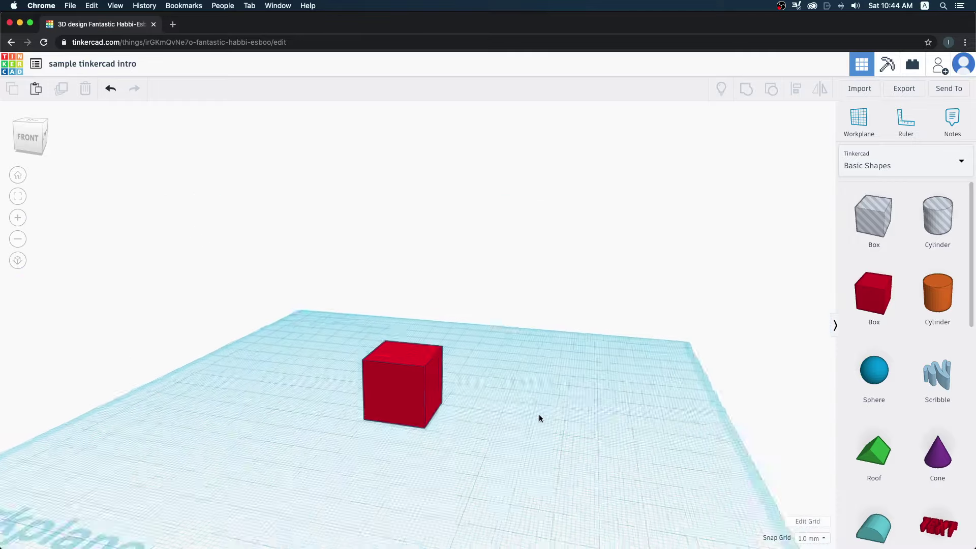
pyautogui.scroll(3, 566, 448)
pyautogui.moveTo(566, 447)
pyautogui.mouseDown(button='right')
pyautogui.moveTo(590, 429)
pyautogui.moveTo(578, 511)
pyautogui.moveTo(673, 471)
pyautogui.moveTo(682, 424)
pyautogui.mouseUp(button='right')
pyautogui.scroll(-5, 570, 426)
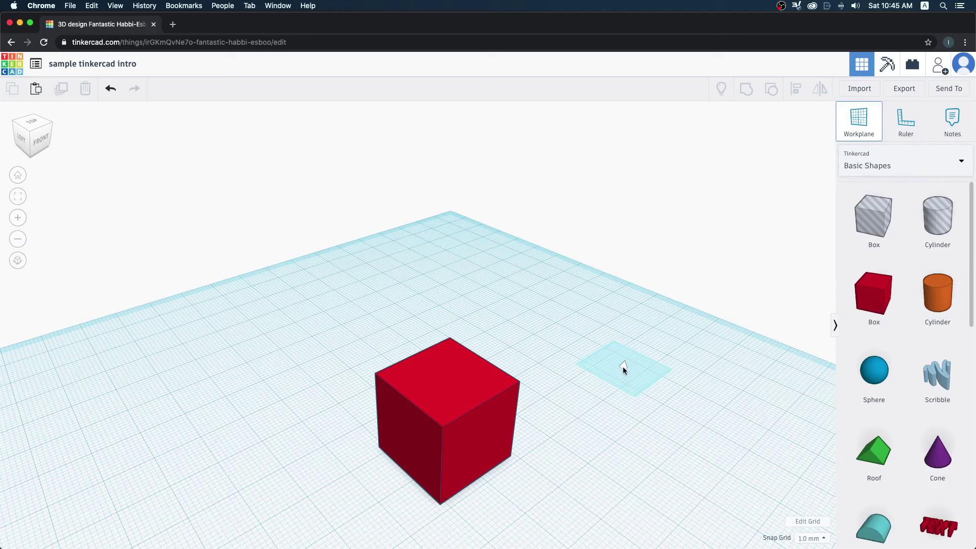
pyautogui.click(657, 276)
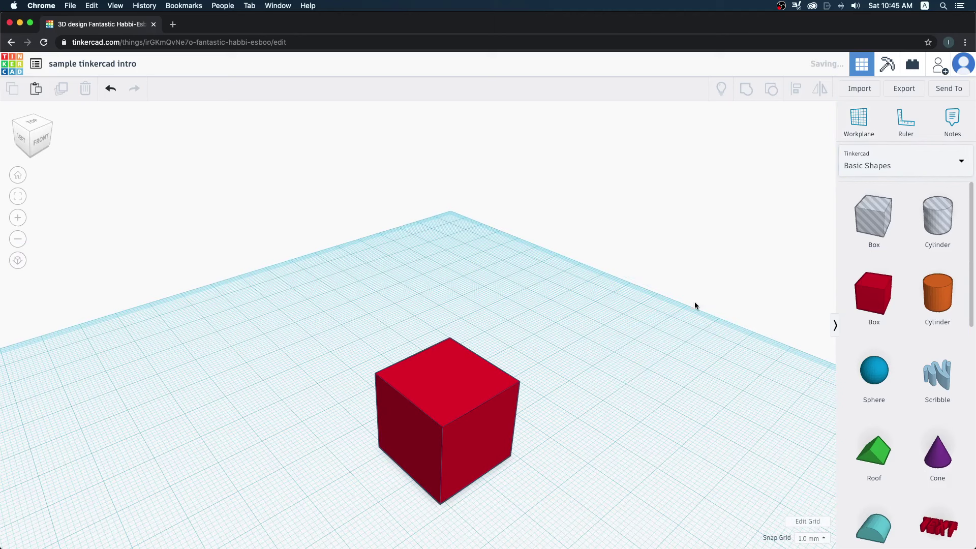
pyautogui.moveTo(707, 267); pyautogui.dragTo(642, 297, button='right')
pyautogui.scroll(-5, 623, 308)
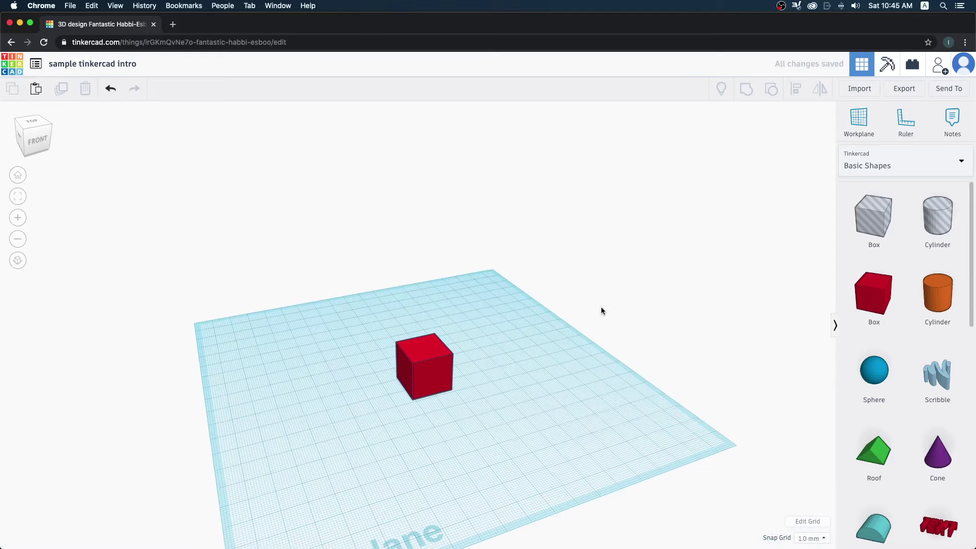
pyautogui.click(859, 121)
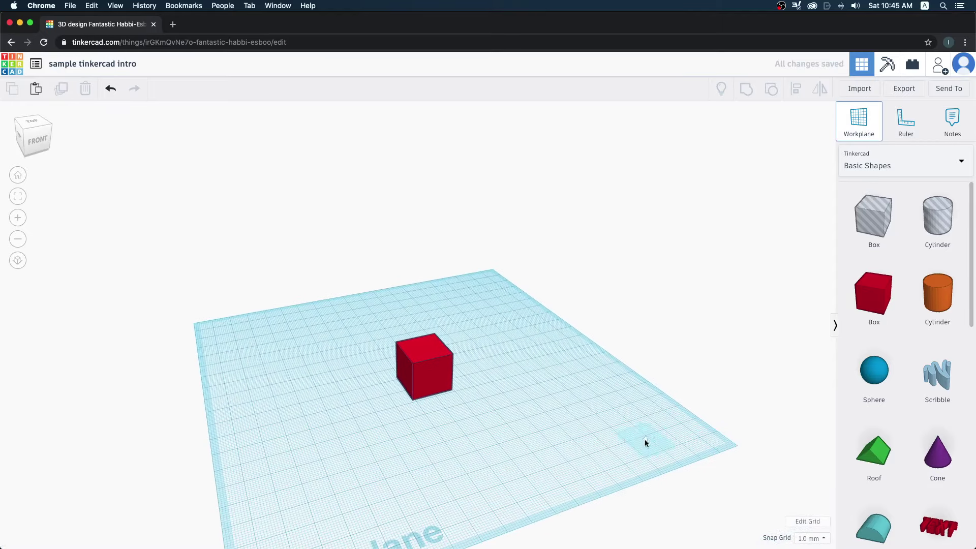
pyautogui.click(645, 440)
pyautogui.click(886, 117)
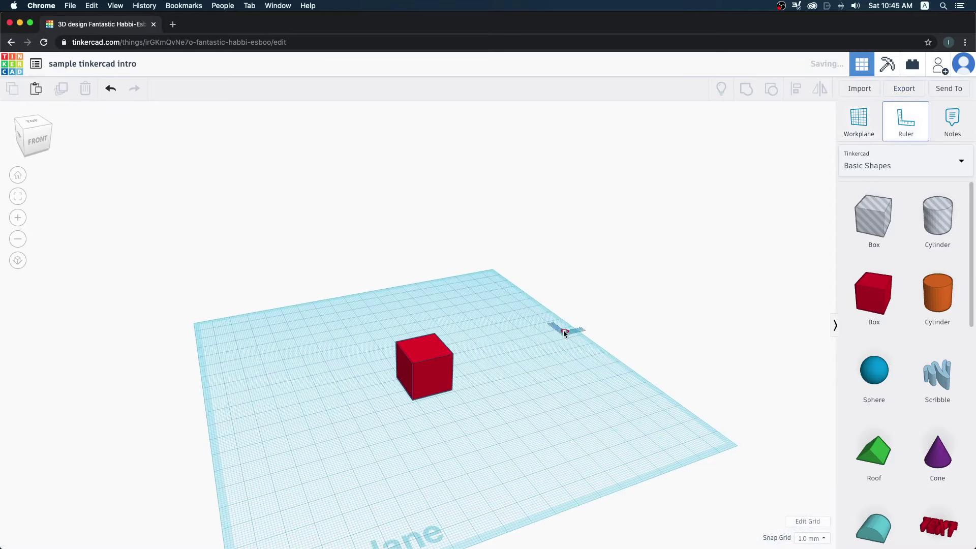
pyautogui.click(407, 400)
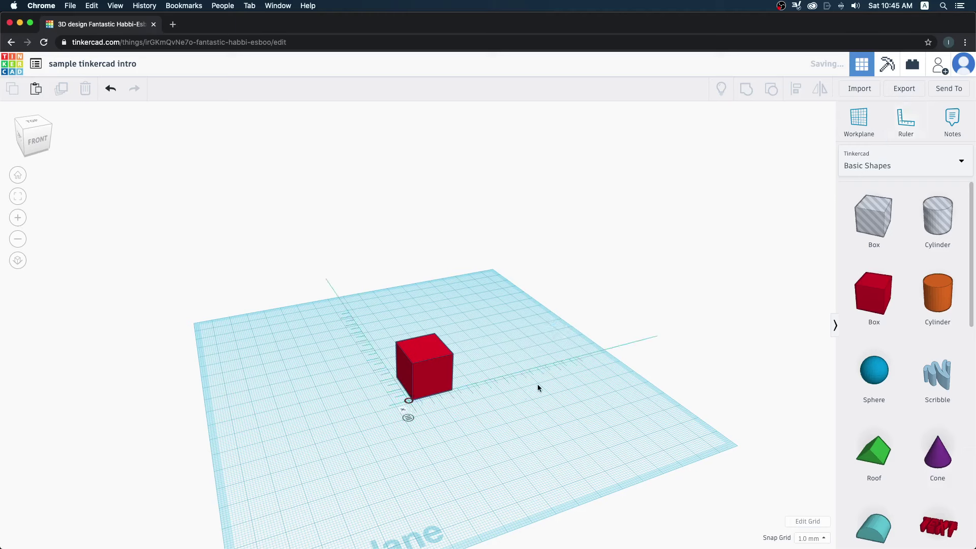
pyautogui.click(534, 371)
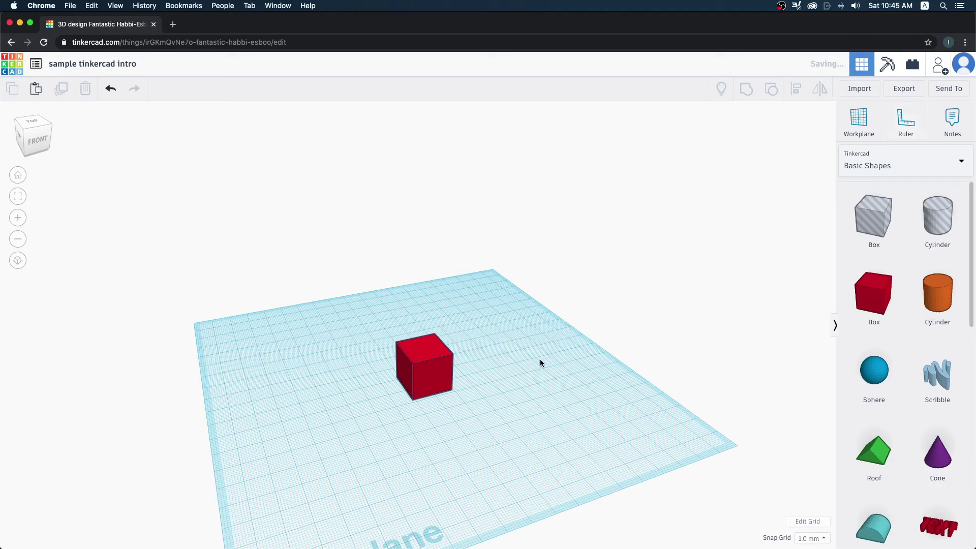
pyautogui.click(953, 117)
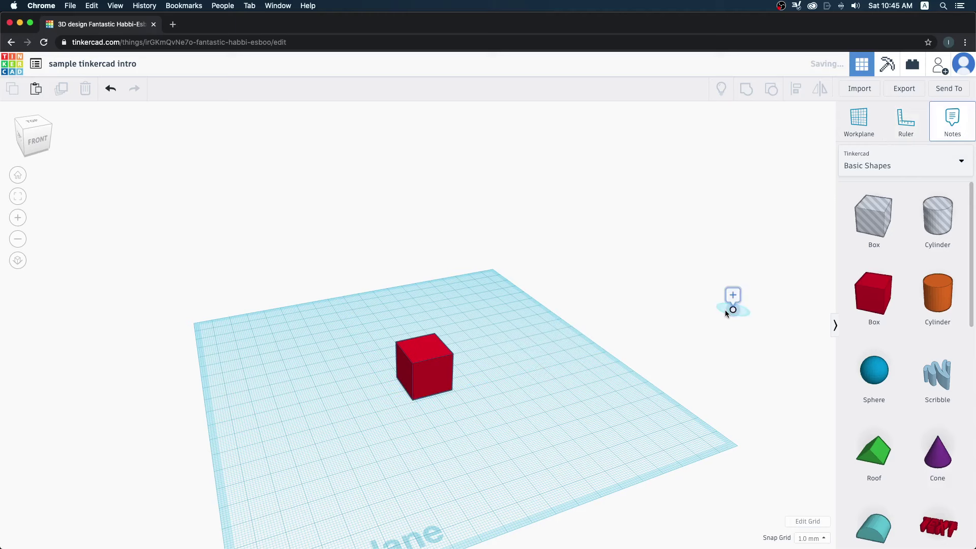
pyautogui.click(421, 367)
pyautogui.write('t')
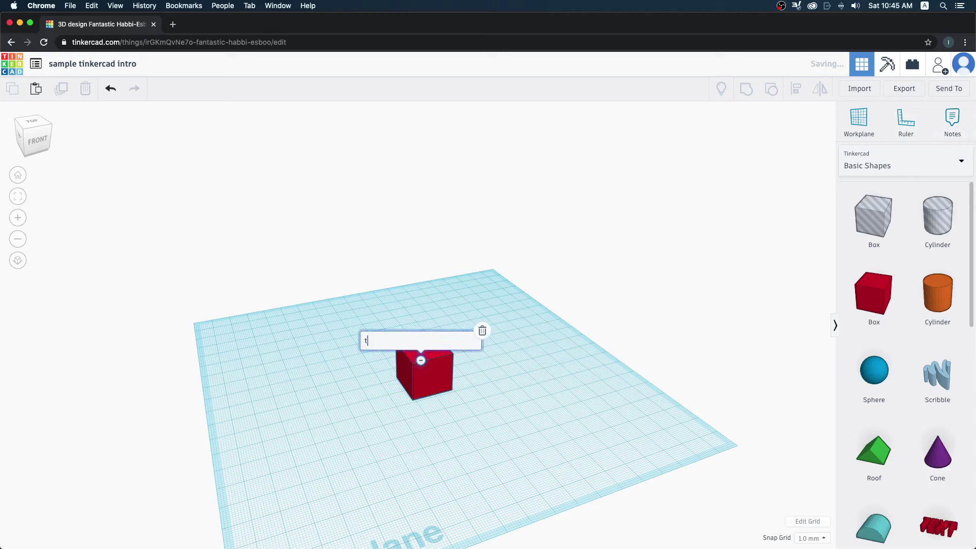
pyautogui.write('his is a box')
pyautogui.moveTo(539, 432)
pyautogui.mouseDown(button='right')
pyautogui.moveTo(501, 312)
pyautogui.moveTo(494, 328)
pyautogui.mouseUp(button='right')
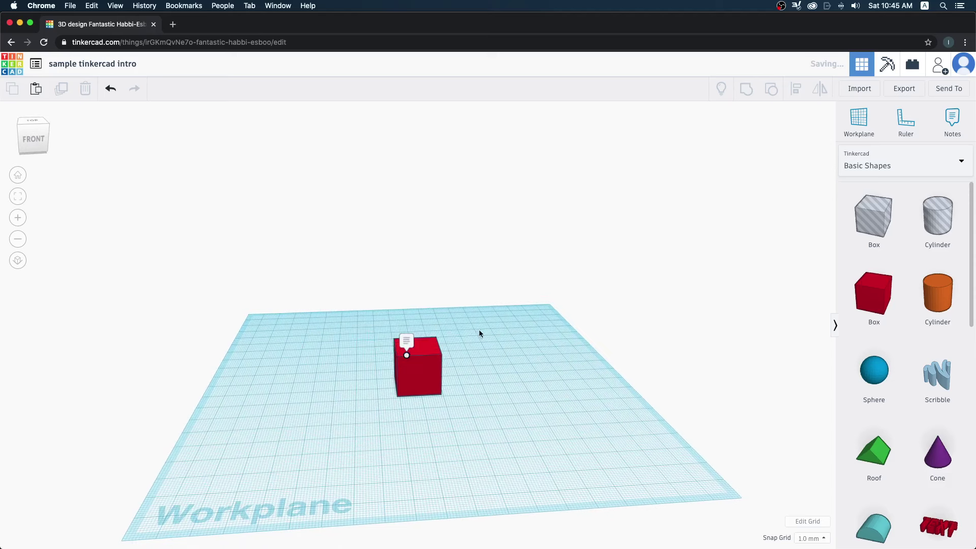
pyautogui.moveTo(478, 330); pyautogui.dragTo(437, 400, button='right')
pyautogui.click(413, 356)
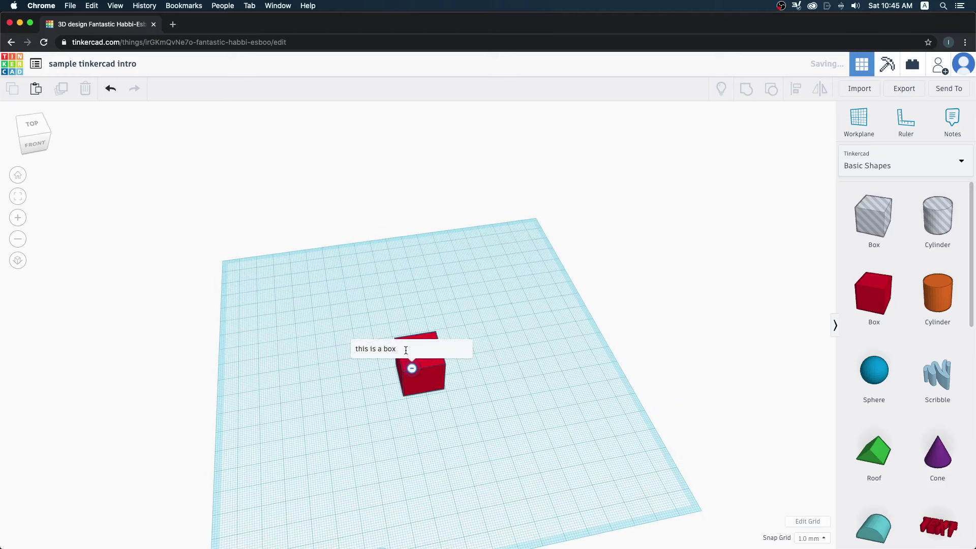
pyautogui.click(515, 393)
pyautogui.moveTo(548, 386); pyautogui.dragTo(641, 312, button='right')
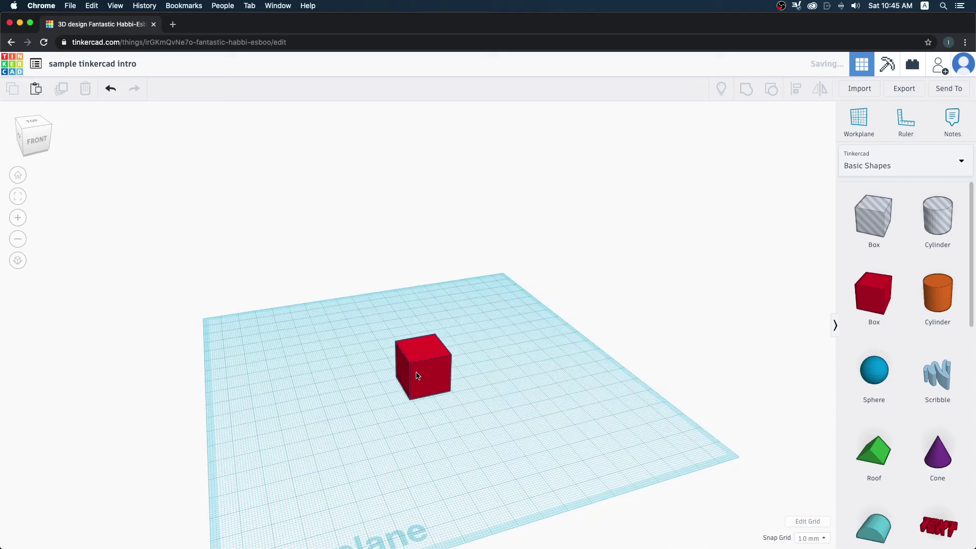
pyautogui.hotkey('ctrl', 'z')
pyautogui.moveTo(614, 364); pyautogui.dragTo(630, 362, button='right')
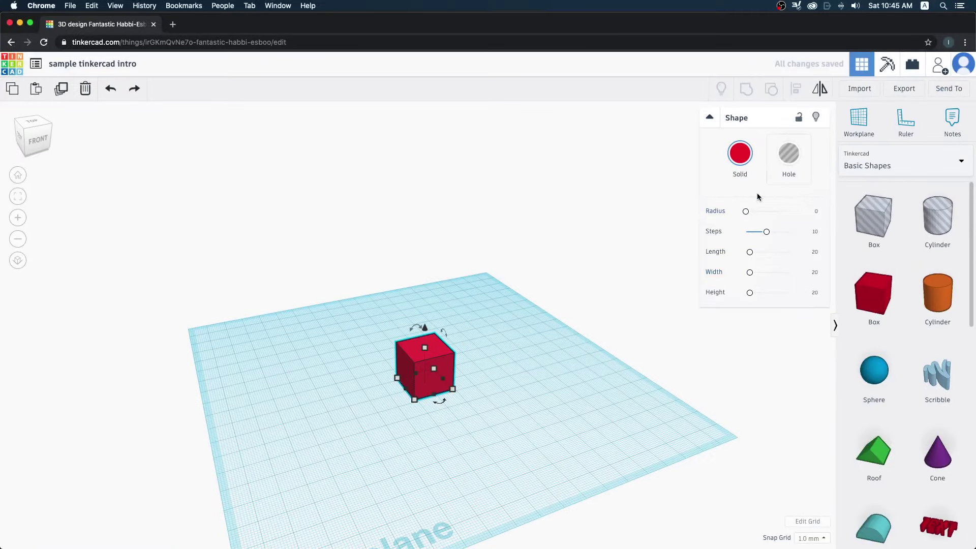
# Step: Give the red box radius 4.48 and length 48.35, then drop a blue sphere beside it
pyautogui.moveTo(745, 211); pyautogui.dragTo(751, 216)
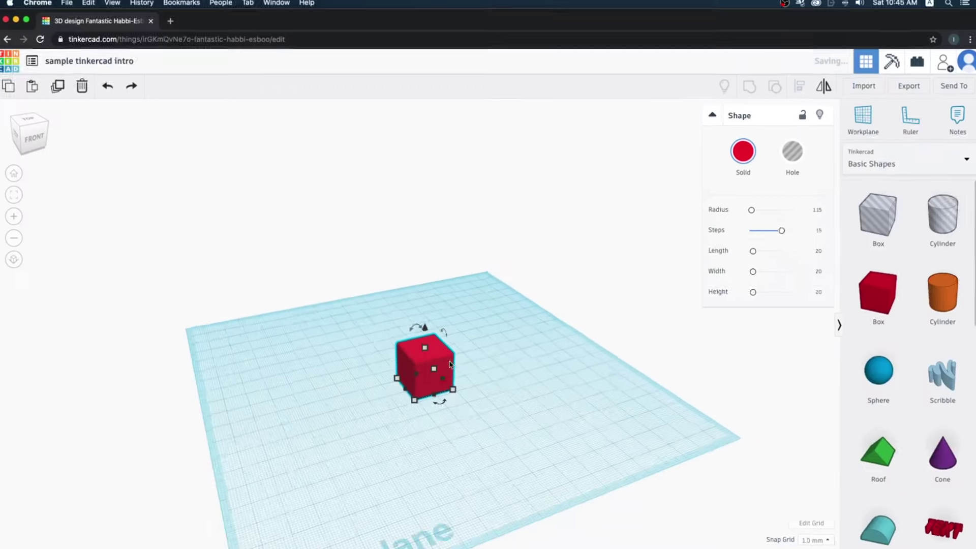
pyautogui.scroll(5, 472, 384)
pyautogui.scroll(5, 549, 305)
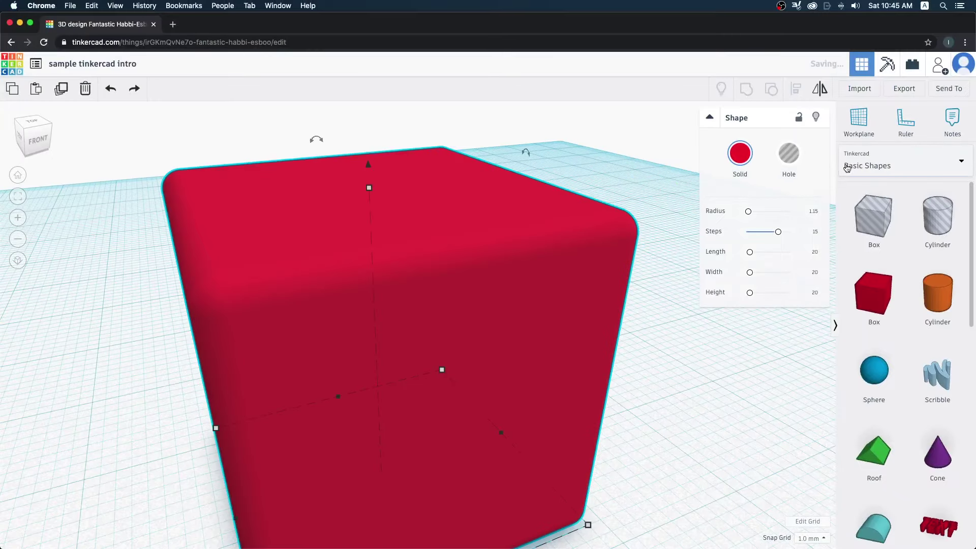
pyautogui.moveTo(747, 211); pyautogui.dragTo(755, 211)
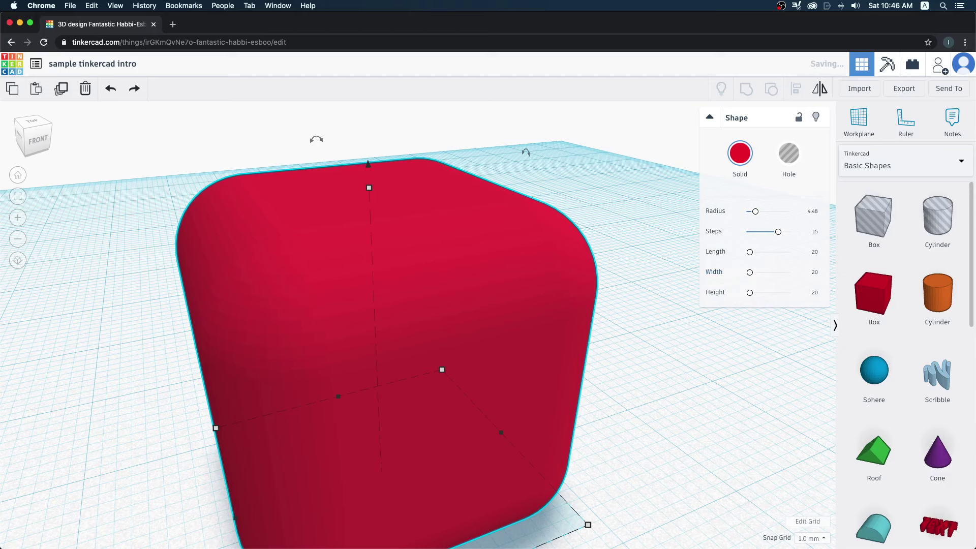
pyautogui.moveTo(758, 256); pyautogui.dragTo(756, 252)
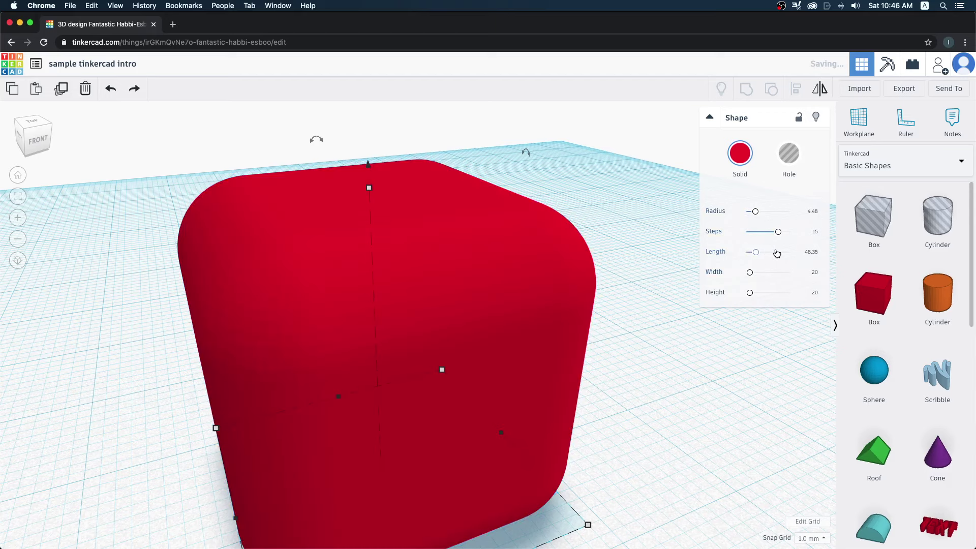
pyautogui.scroll(-5, 558, 257)
pyautogui.moveTo(597, 286); pyautogui.dragTo(582, 302, button='right')
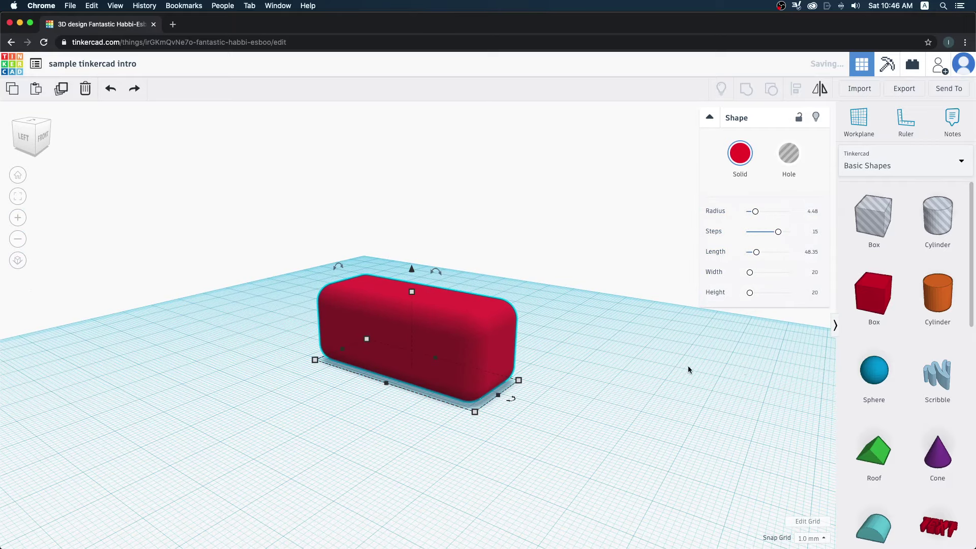
pyautogui.moveTo(873, 376); pyautogui.dragTo(312, 459)
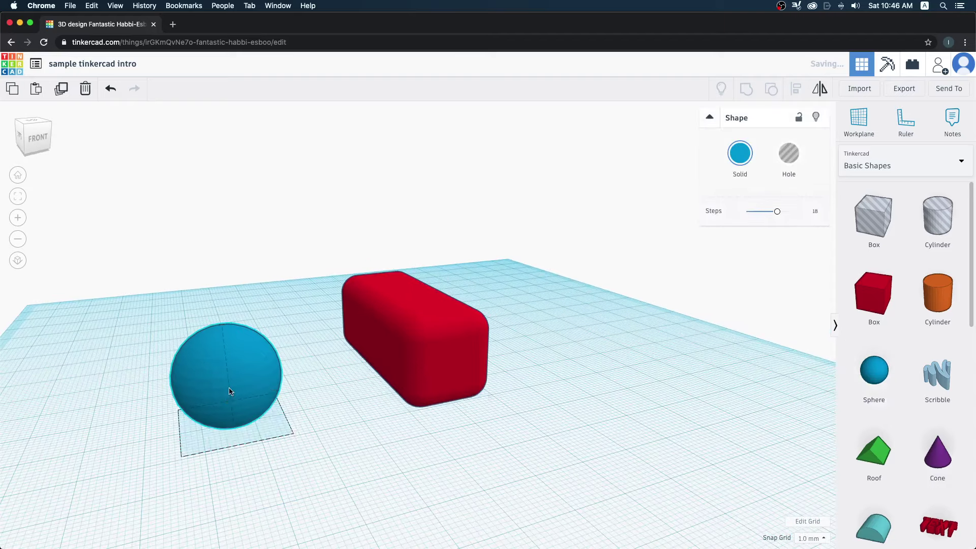
# Step: Zoom in and orbit to view the blue sphere closely from above
pyautogui.scroll(2, 285, 356)
pyautogui.scroll(2, 260, 389)
pyautogui.moveTo(260, 390)
pyautogui.mouseDown(button='middle')
pyautogui.moveTo(509, 364)
pyautogui.moveTo(584, 318)
pyautogui.mouseUp(button='middle')
pyautogui.scroll(2, 451, 362)
pyautogui.scroll(2, 470, 367)
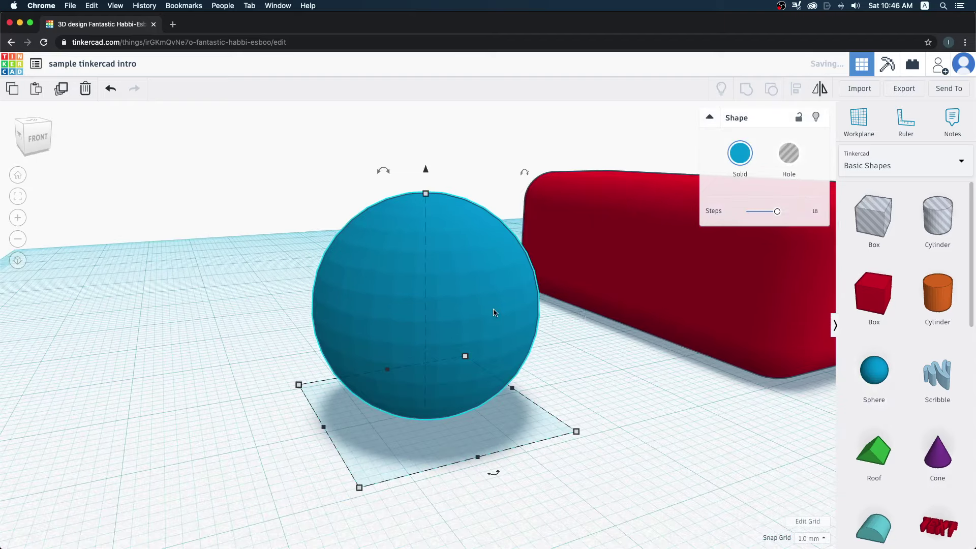
pyautogui.moveTo(588, 334); pyautogui.dragTo(438, 371, button='right')
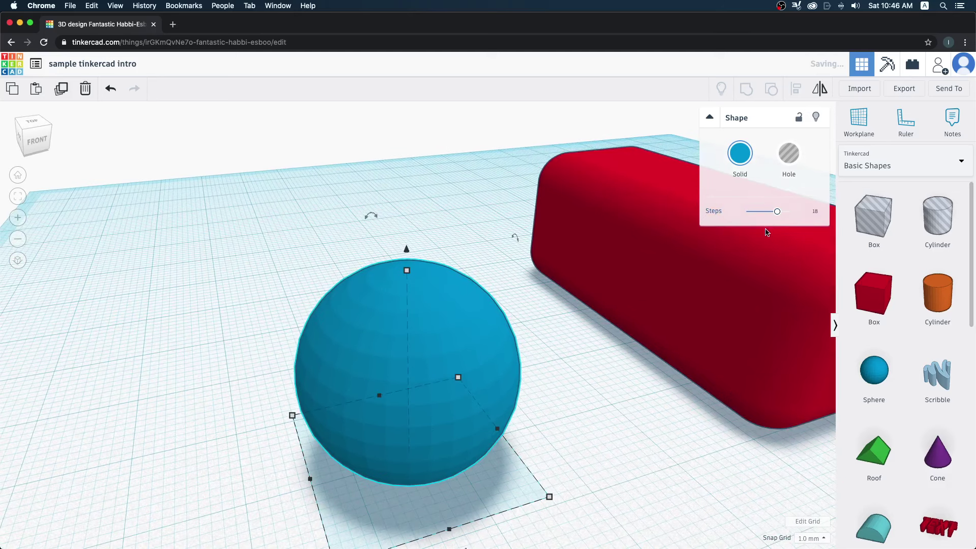
# Step: Drag the sphere's Steps down to 3, then raise it to 23 for a smoother surface
pyautogui.moveTo(773, 214)
pyautogui.mouseDown()
pyautogui.moveTo(795, 212)
pyautogui.moveTo(744, 213)
pyautogui.mouseUp()
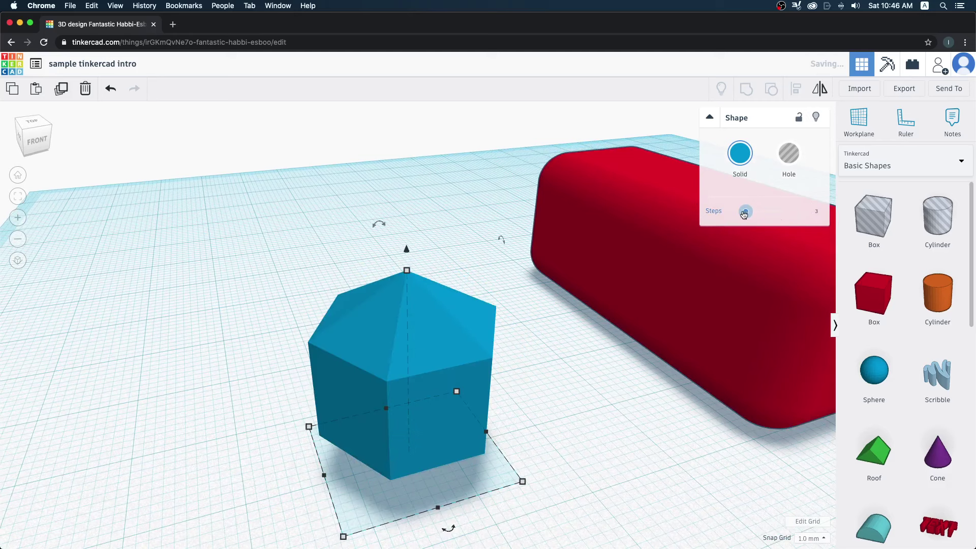
pyautogui.moveTo(752, 254); pyautogui.dragTo(831, 164, button='right')
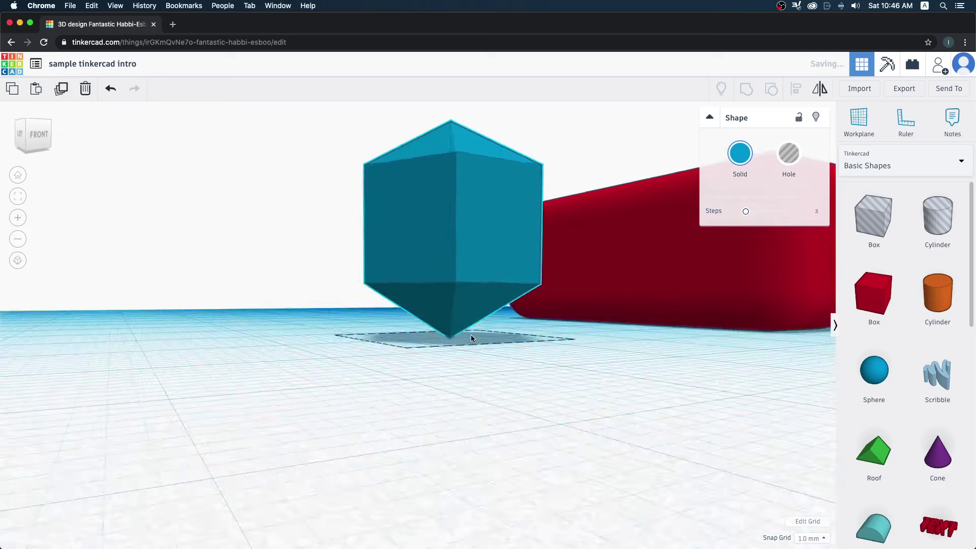
pyautogui.moveTo(759, 217); pyautogui.dragTo(774, 217)
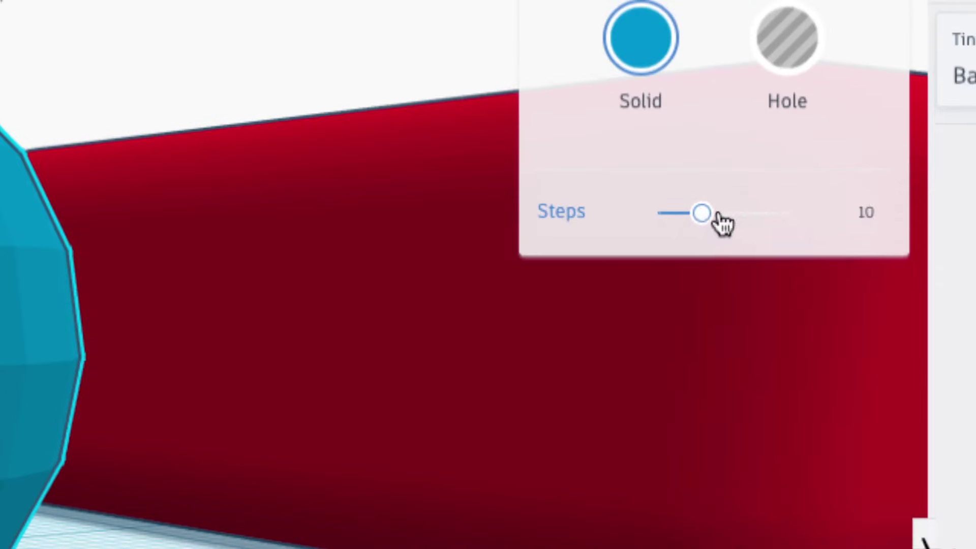
pyautogui.rightClick(771, 211)
pyautogui.moveTo(759, 211); pyautogui.dragTo(765, 212)
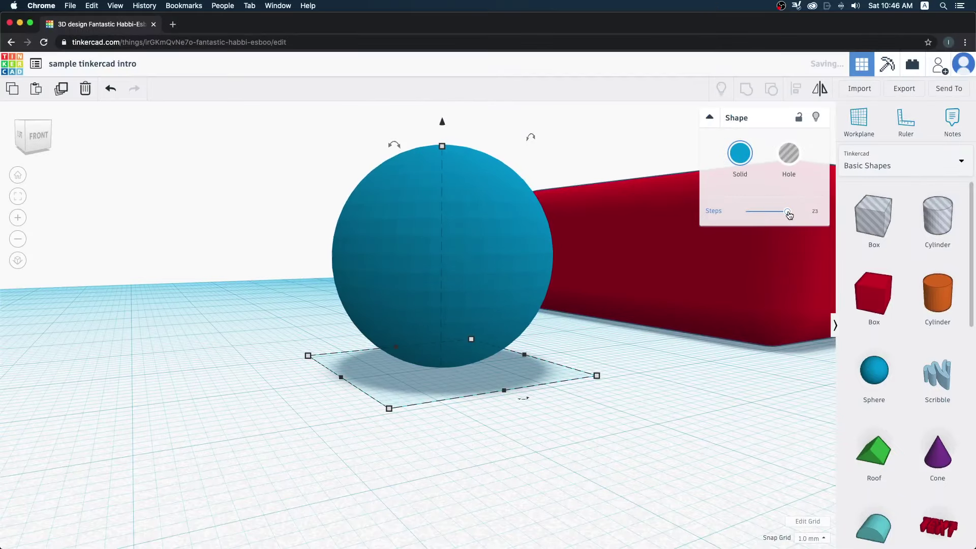
pyautogui.moveTo(675, 316)
pyautogui.mouseDown(button='right')
pyautogui.moveTo(599, 377)
pyautogui.moveTo(626, 425)
pyautogui.moveTo(499, 433)
pyautogui.moveTo(606, 448)
pyautogui.moveTo(743, 447)
pyautogui.moveTo(615, 268)
pyautogui.moveTo(532, 374)
pyautogui.moveTo(544, 386)
pyautogui.mouseUp(button='right')
pyautogui.click(630, 262)
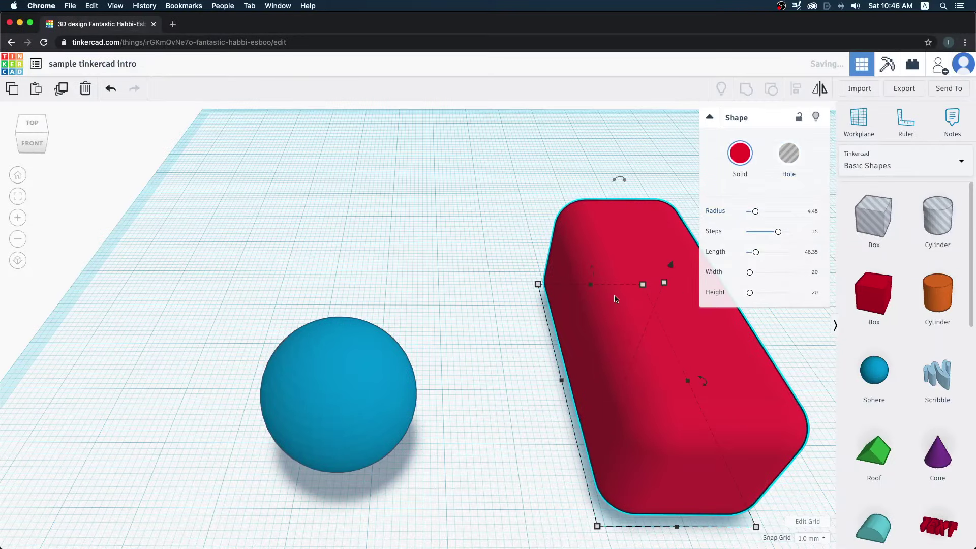
# Step: Turn the rounded red bar into a hole and move the blue sphere onto it
pyautogui.moveTo(616, 298)
pyautogui.mouseDown(button='right')
pyautogui.moveTo(547, 352)
pyautogui.moveTo(777, 215)
pyautogui.mouseUp(button='right')
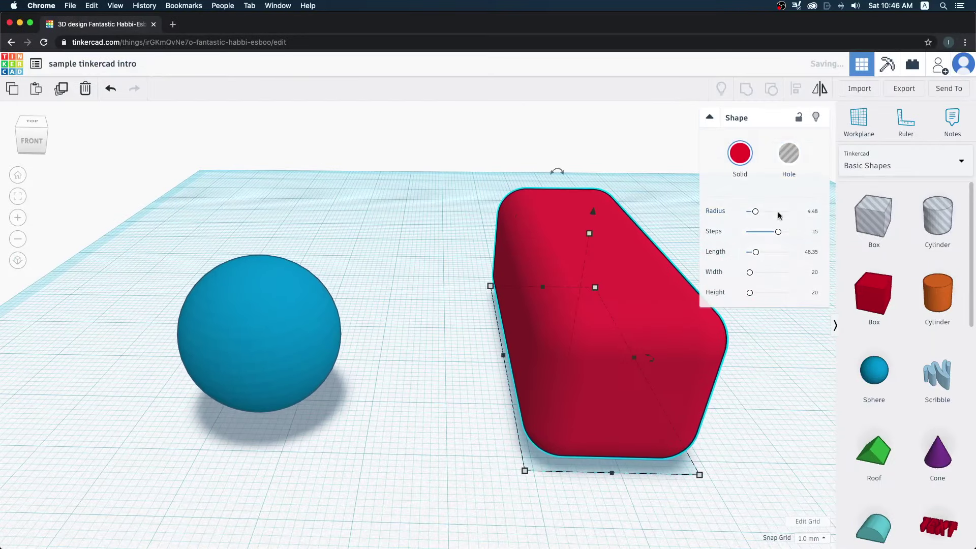
pyautogui.click(788, 153)
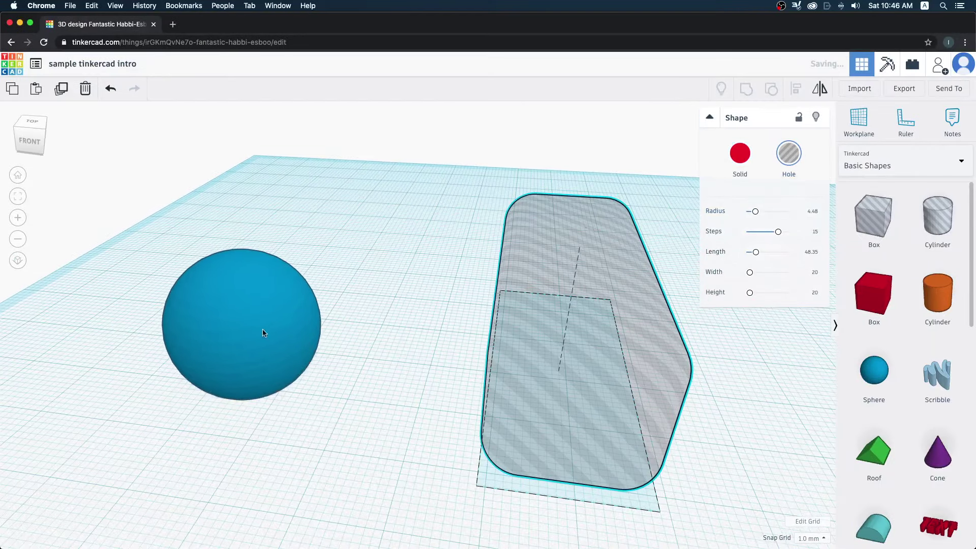
pyautogui.moveTo(263, 331)
pyautogui.mouseDown()
pyautogui.moveTo(562, 349)
pyautogui.moveTo(546, 324)
pyautogui.mouseUp()
pyautogui.moveTo(547, 324)
pyautogui.mouseDown(button='right')
pyautogui.moveTo(566, 412)
pyautogui.moveTo(616, 413)
pyautogui.moveTo(394, 401)
pyautogui.mouseUp(button='right')
# Step: Switch the bar back to solid briefly, then set it as a hole again
pyautogui.click(757, 359)
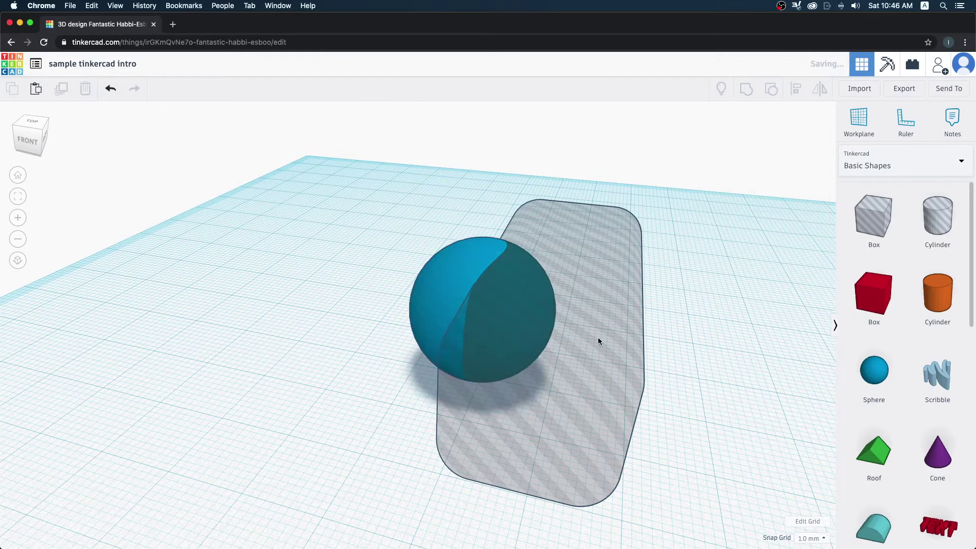
pyautogui.click(598, 337)
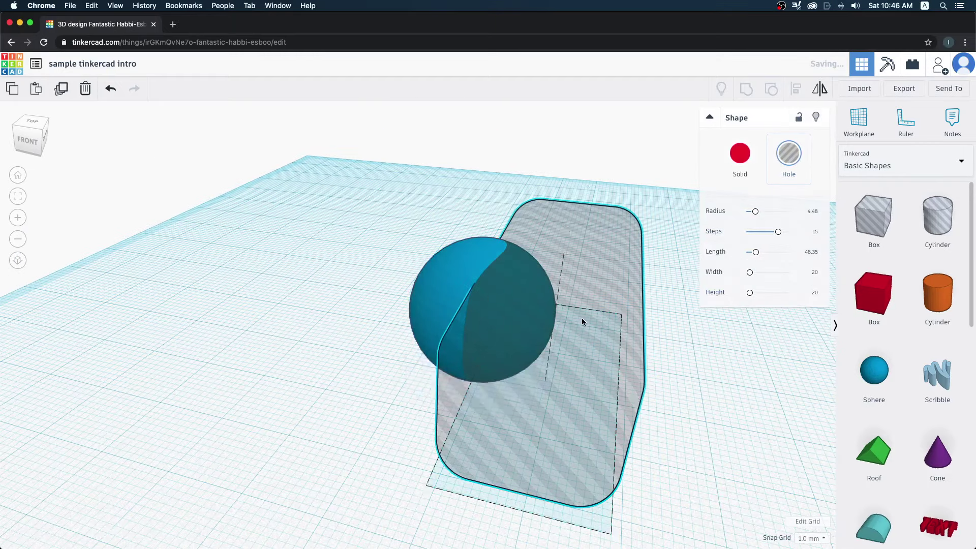
pyautogui.click(746, 163)
pyautogui.moveTo(705, 420)
pyautogui.mouseDown(button='right')
pyautogui.moveTo(806, 415)
pyautogui.moveTo(721, 410)
pyautogui.moveTo(729, 362)
pyautogui.mouseUp(button='right')
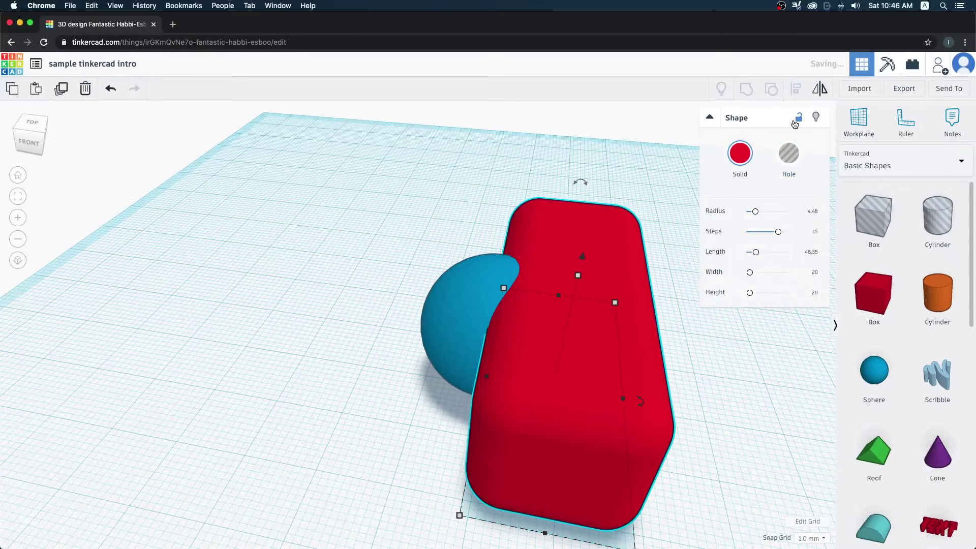
pyautogui.moveTo(638, 374)
pyautogui.mouseDown(button='right')
pyautogui.moveTo(727, 395)
pyautogui.moveTo(669, 322)
pyautogui.moveTo(663, 425)
pyautogui.mouseUp(button='right')
pyautogui.click(788, 153)
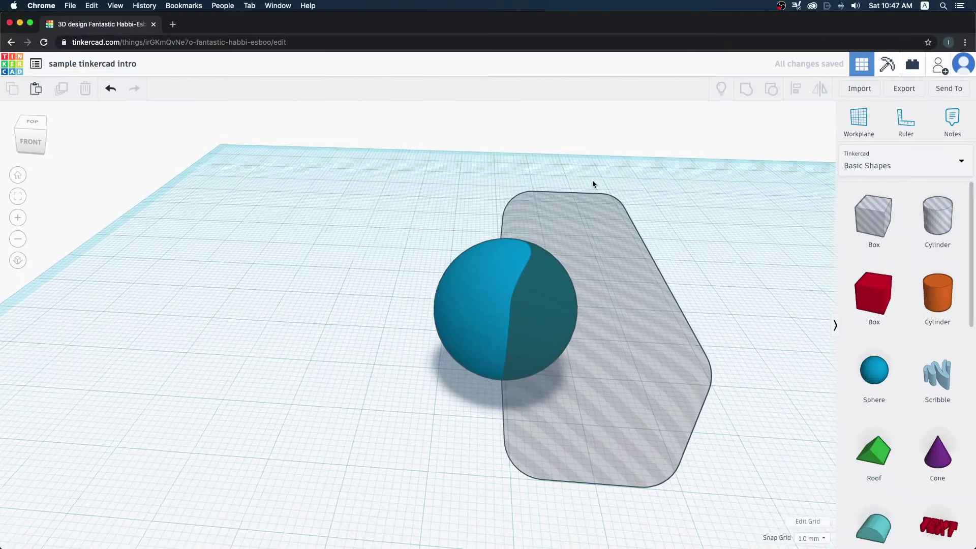
pyautogui.moveTo(593, 182); pyautogui.dragTo(689, 247, button='right')
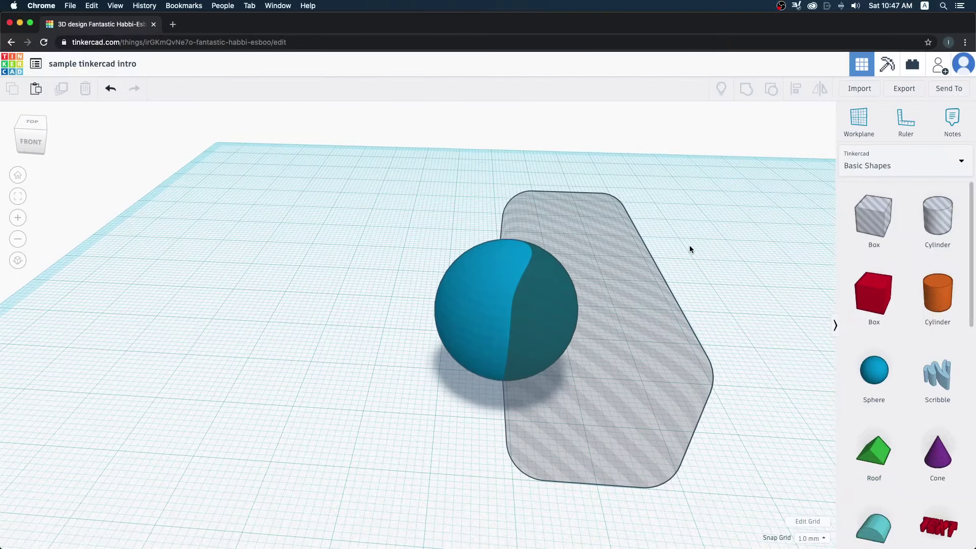
# Step: Marquee-select the blue sphere and the hole bar together as a two-shape set
pyautogui.click(616, 289)
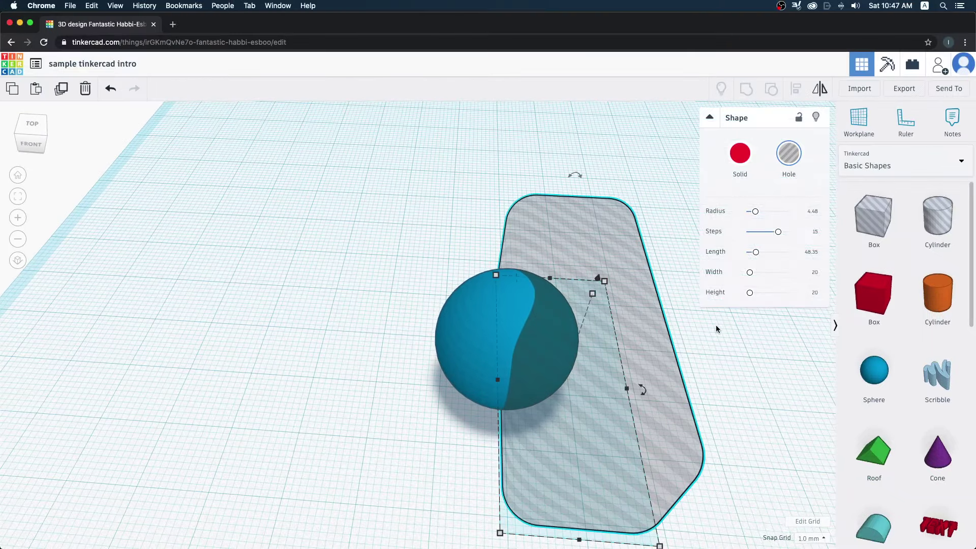
pyautogui.click(638, 138)
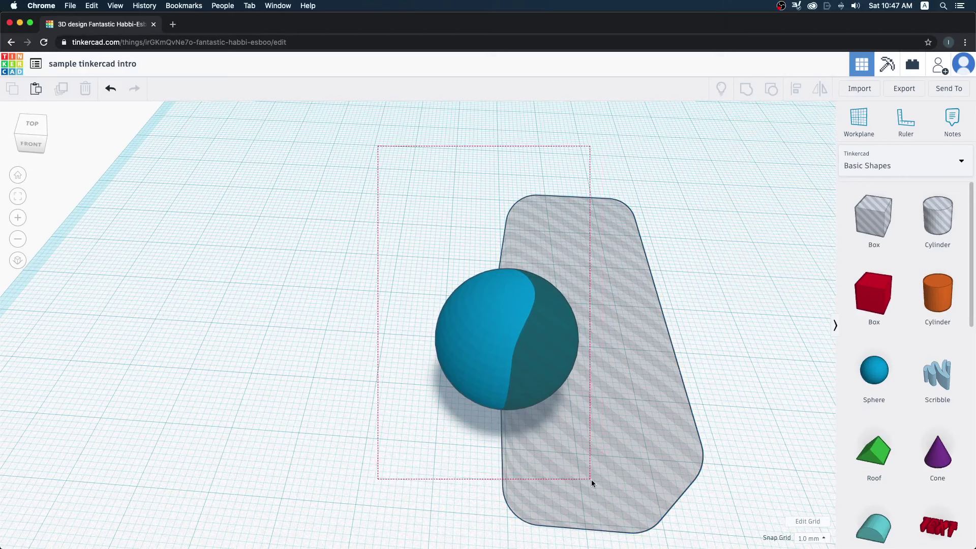
pyautogui.moveTo(377, 145); pyautogui.dragTo(654, 498)
pyautogui.click(364, 292)
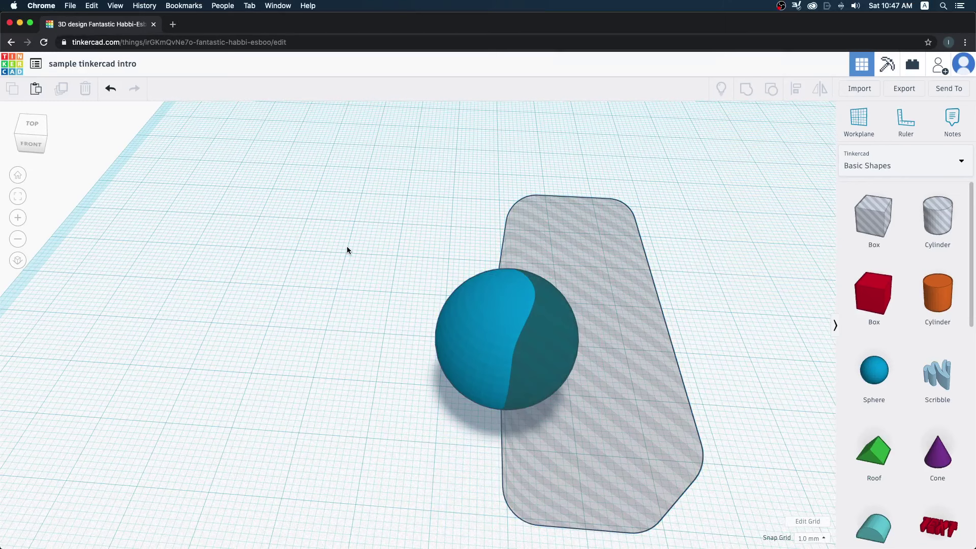
pyautogui.moveTo(347, 248); pyautogui.dragTo(656, 470)
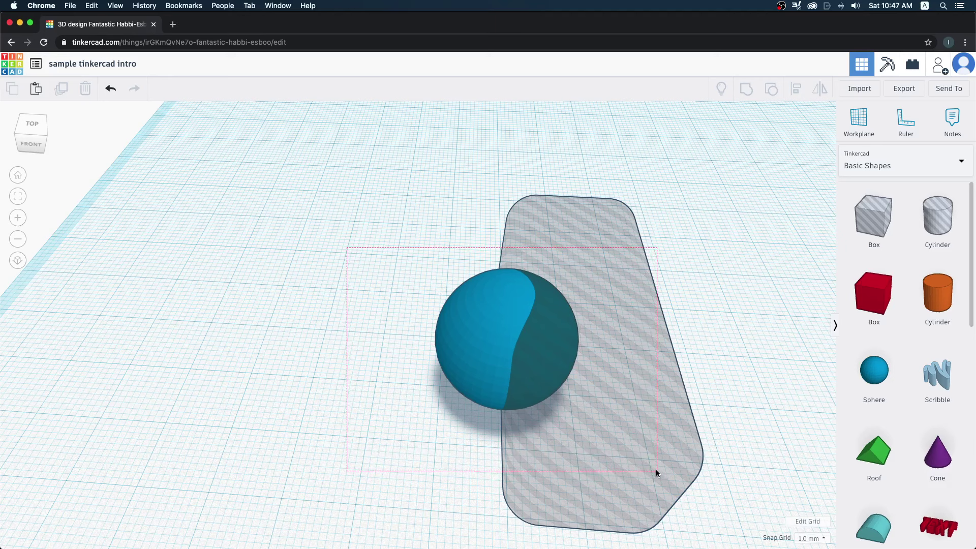
pyautogui.moveTo(656, 470); pyautogui.dragTo(655, 469)
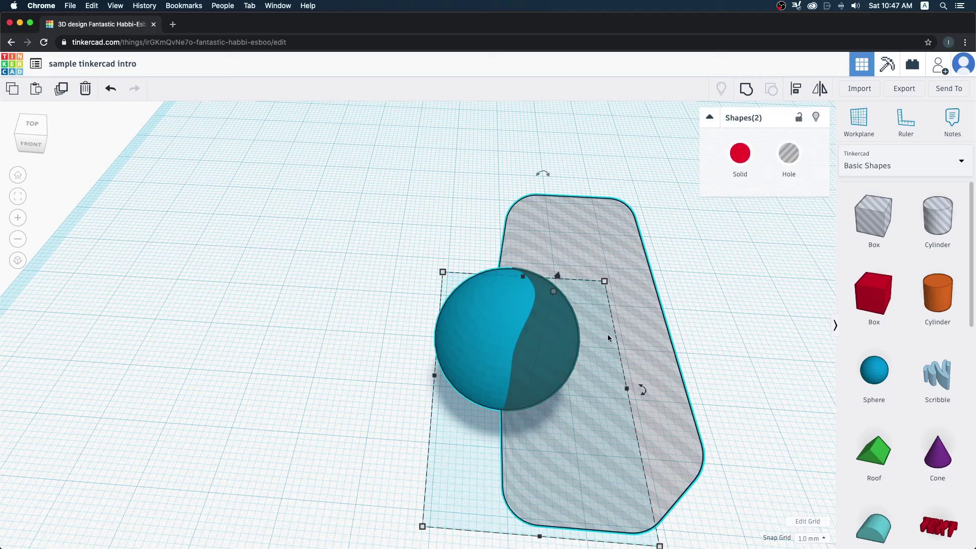
# Step: Group the sphere and hole bar into one cut shape and orbit around it
pyautogui.click(740, 89)
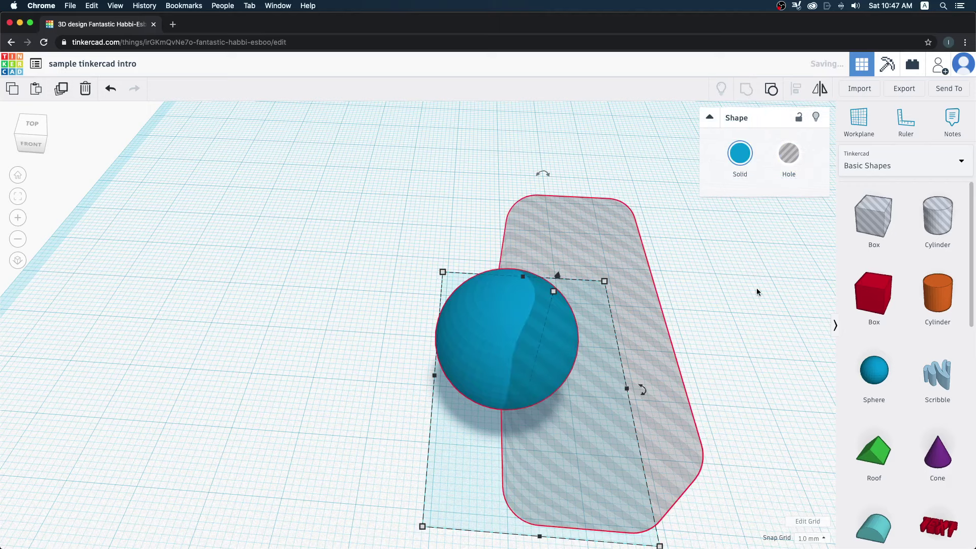
pyautogui.moveTo(765, 319); pyautogui.dragTo(735, 288)
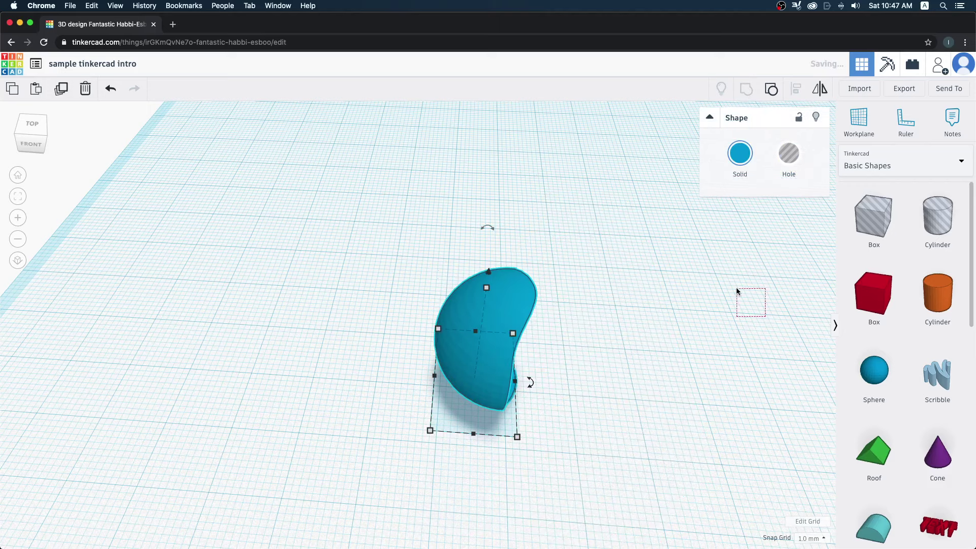
pyautogui.moveTo(736, 288)
pyautogui.mouseDown(button='right')
pyautogui.moveTo(617, 286)
pyautogui.moveTo(600, 270)
pyautogui.moveTo(662, 333)
pyautogui.moveTo(671, 302)
pyautogui.moveTo(635, 268)
pyautogui.moveTo(690, 283)
pyautogui.moveTo(442, 304)
pyautogui.mouseUp(button='right')
# Step: Ungroup the cut sphere, then reselect the sphere and hole box and regroup them
pyautogui.click(451, 284)
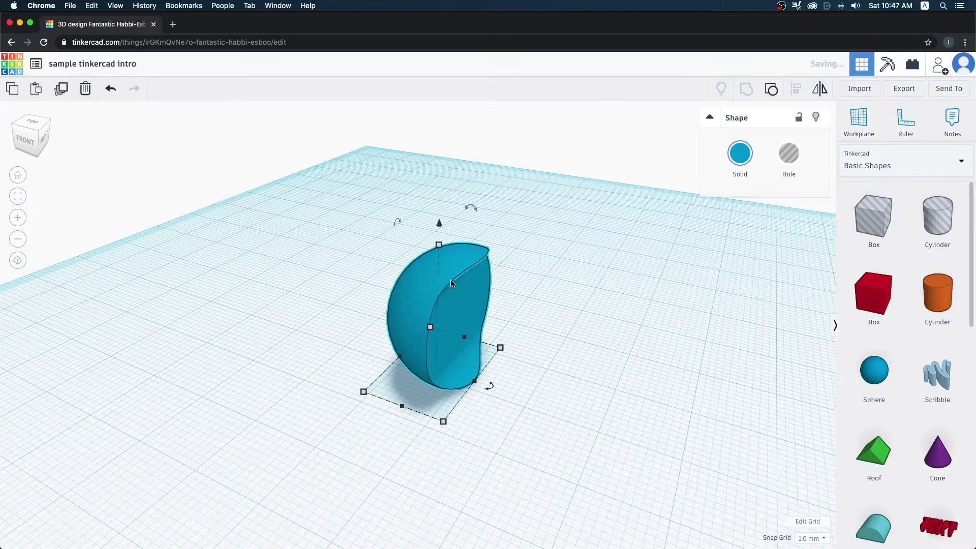
pyautogui.click(772, 92)
pyautogui.click(688, 326)
pyautogui.click(657, 267)
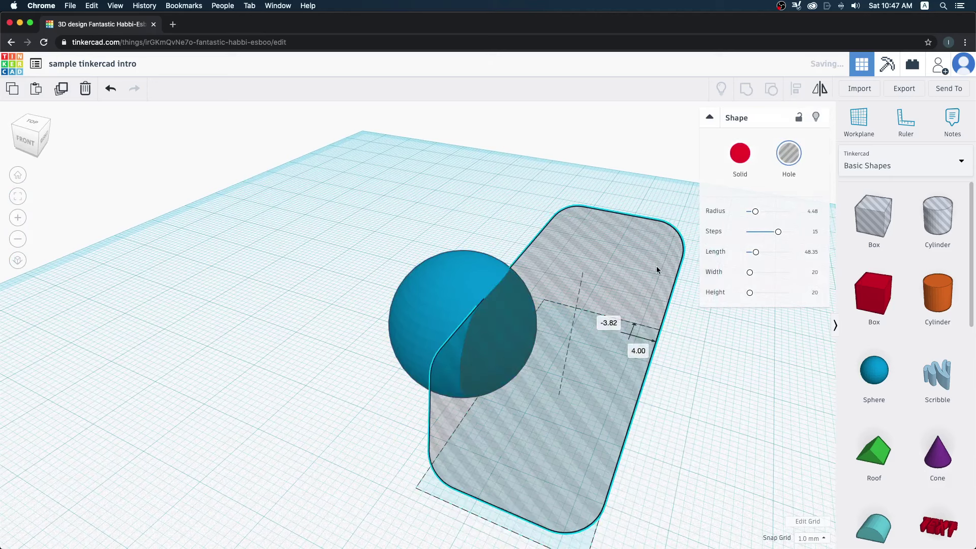
pyautogui.moveTo(263, 229)
pyautogui.mouseDown()
pyautogui.moveTo(544, 432)
pyautogui.moveTo(563, 492)
pyautogui.mouseUp()
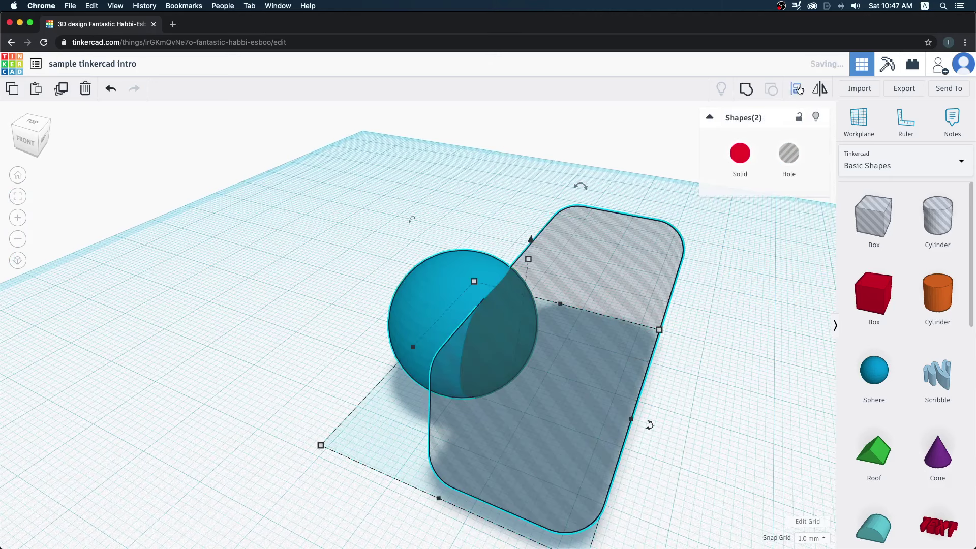
pyautogui.click(744, 91)
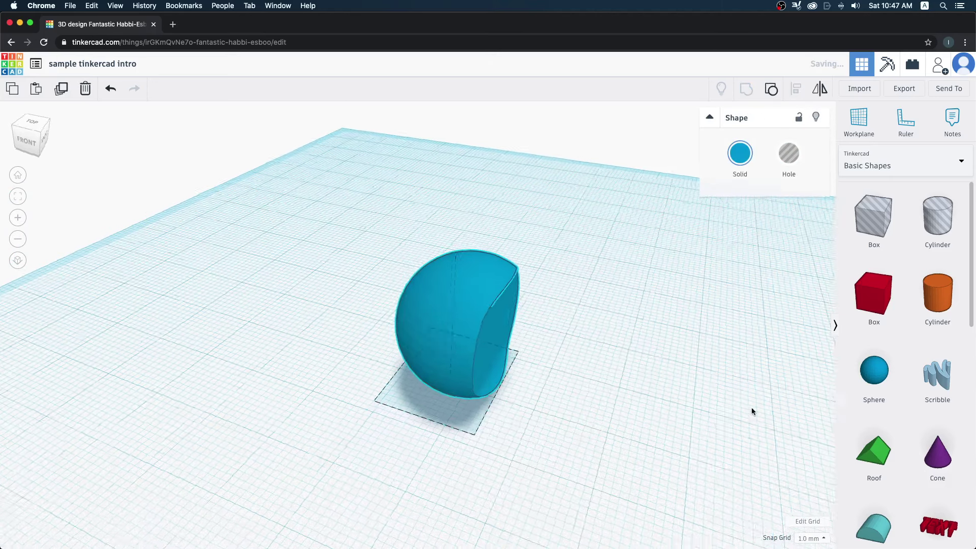
# Step: Shift the recombined cut sphere left on the workplane
pyautogui.moveTo(752, 410)
pyautogui.mouseDown(button='right')
pyautogui.moveTo(676, 322)
pyautogui.moveTo(664, 377)
pyautogui.mouseUp(button='right')
pyautogui.moveTo(617, 328); pyautogui.dragTo(492, 297, button='right')
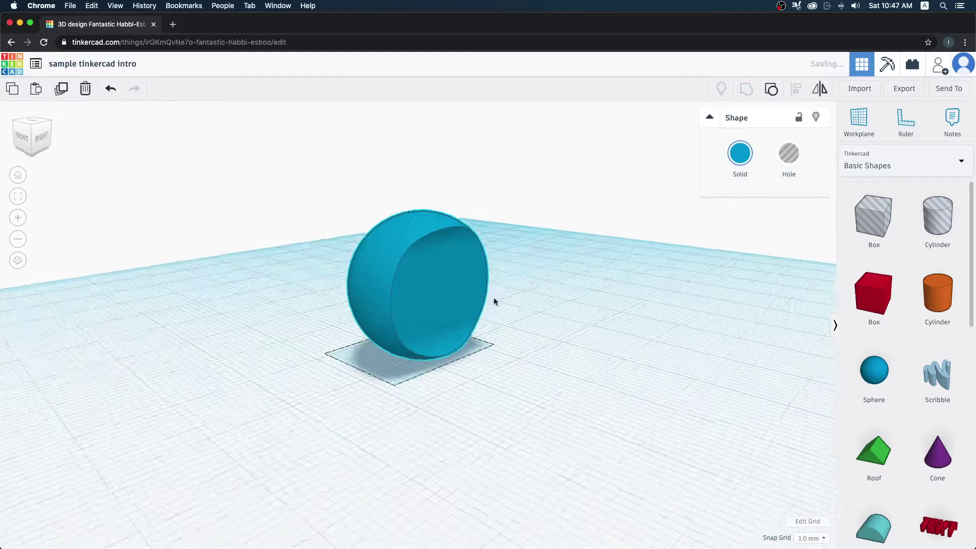
pyautogui.moveTo(428, 438)
pyautogui.mouseDown(button='right')
pyautogui.moveTo(617, 401)
pyautogui.moveTo(623, 370)
pyautogui.mouseUp(button='right')
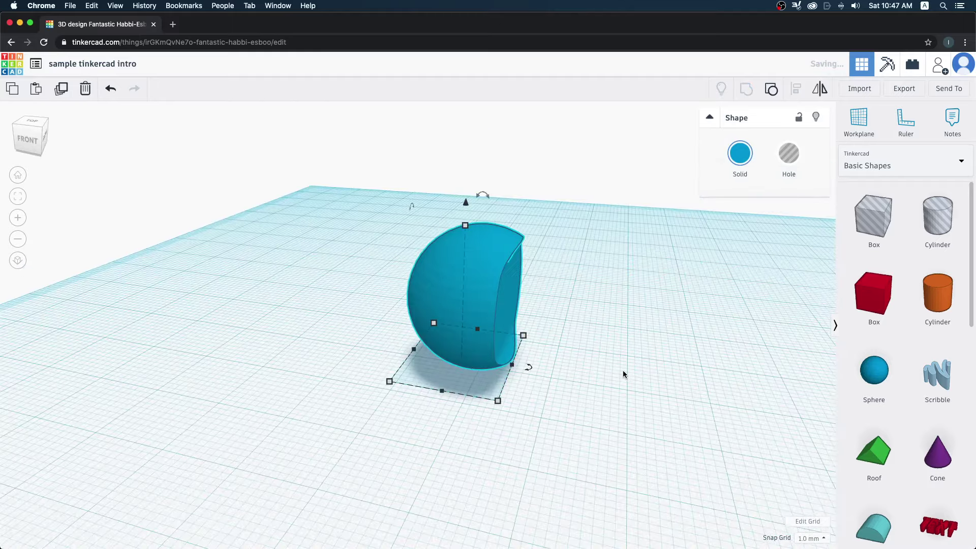
pyautogui.moveTo(497, 309); pyautogui.dragTo(440, 314)
pyautogui.moveTo(654, 365); pyautogui.dragTo(616, 344, button='right')
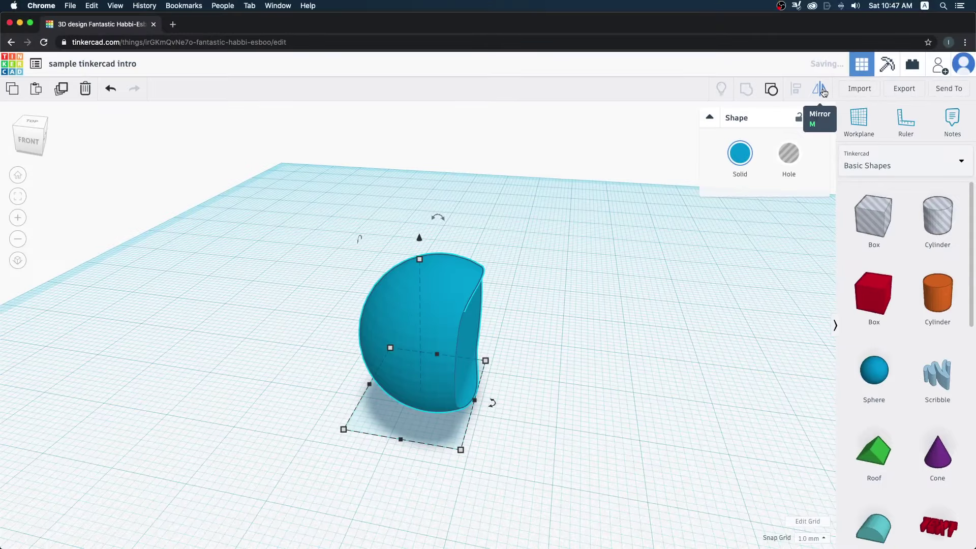
# Step: Mirror the cut sphere across two axes, finishing with a left-to-right flip
pyautogui.click(823, 92)
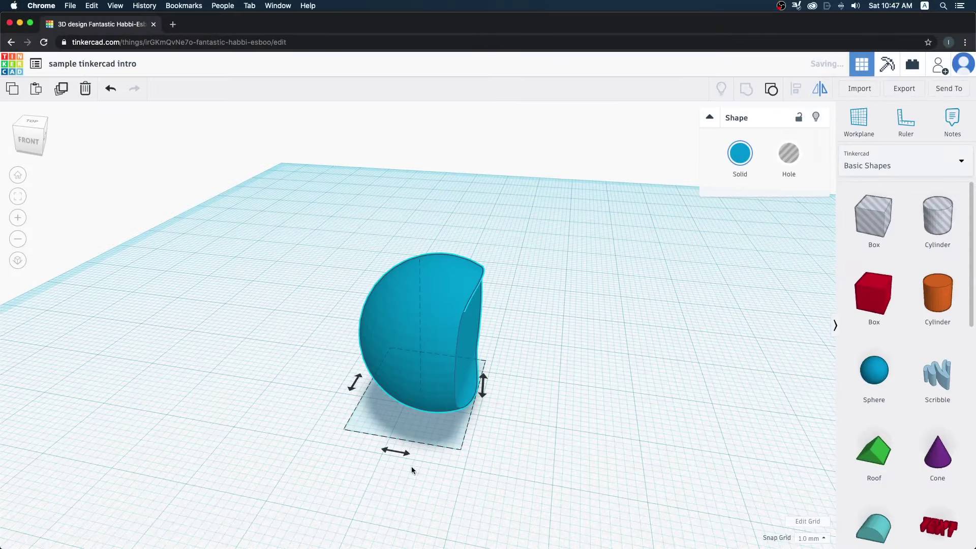
pyautogui.click(395, 451)
pyautogui.moveTo(396, 452)
pyautogui.mouseDown(button='right')
pyautogui.moveTo(356, 480)
pyautogui.moveTo(483, 462)
pyautogui.moveTo(442, 462)
pyautogui.moveTo(416, 407)
pyautogui.mouseUp(button='right')
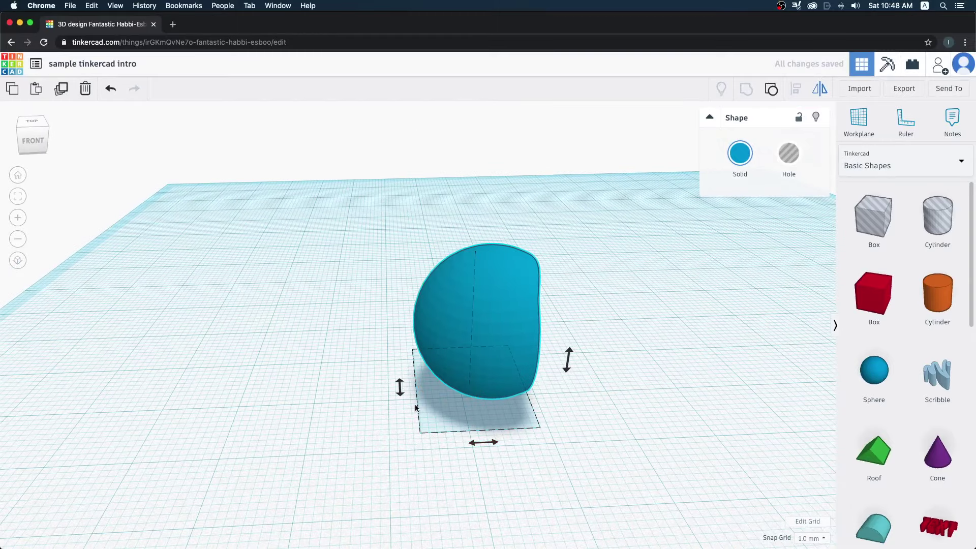
pyautogui.click(492, 442)
pyautogui.moveTo(641, 456); pyautogui.dragTo(488, 410, button='right')
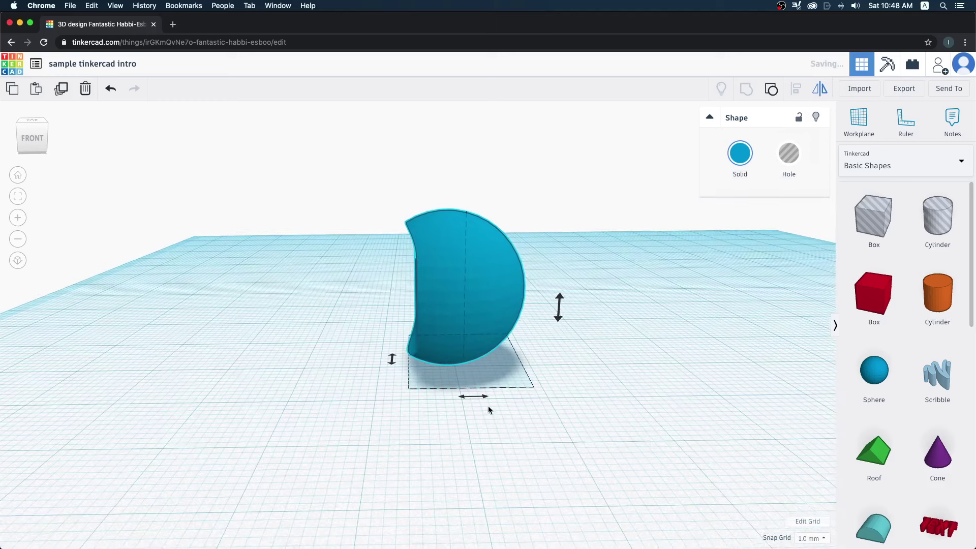
pyautogui.moveTo(586, 410)
pyautogui.mouseDown(button='right')
pyautogui.moveTo(537, 371)
pyautogui.moveTo(576, 382)
pyautogui.moveTo(577, 395)
pyautogui.moveTo(450, 248)
pyautogui.mouseUp(button='right')
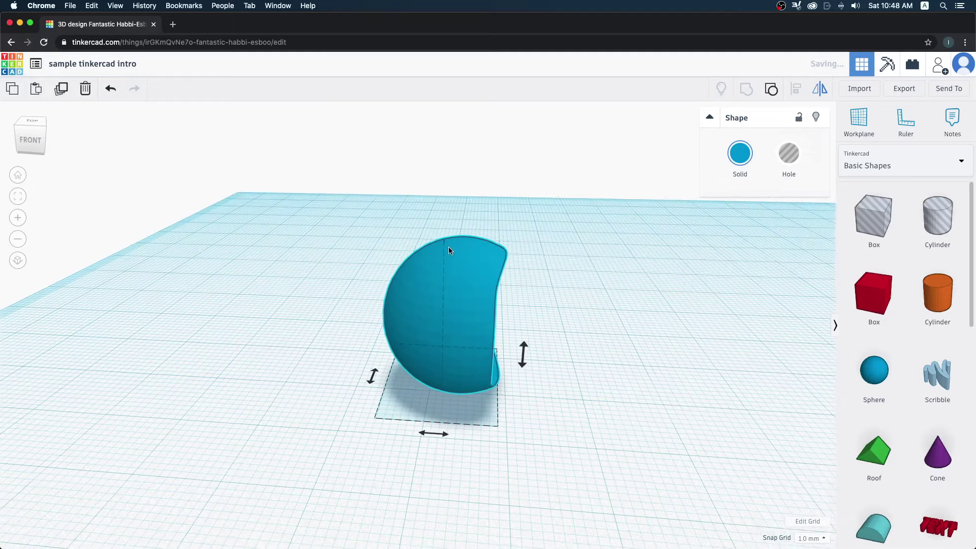
pyautogui.click(449, 435)
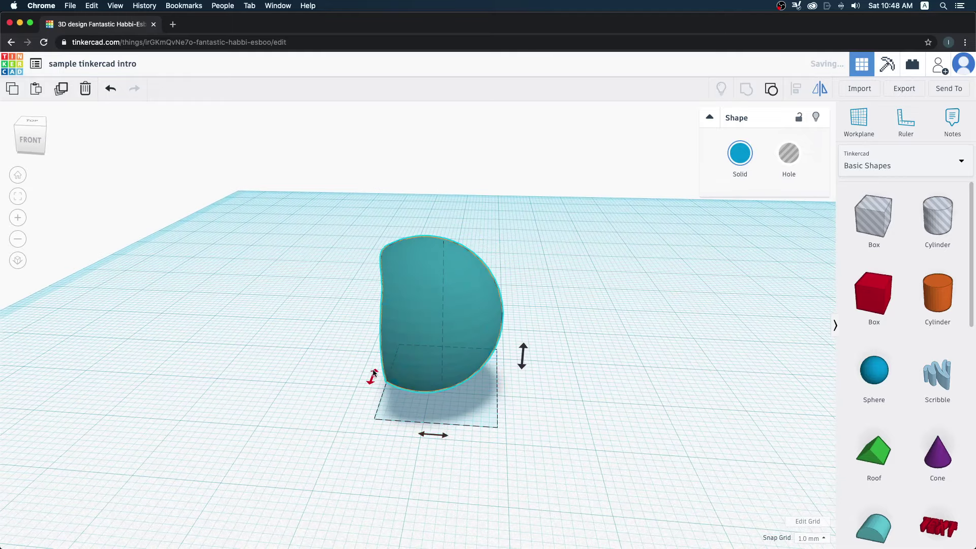
# Step: Place a green Roof shape on the workplane beside the cut sphere
pyautogui.moveTo(873, 451); pyautogui.dragTo(669, 359)
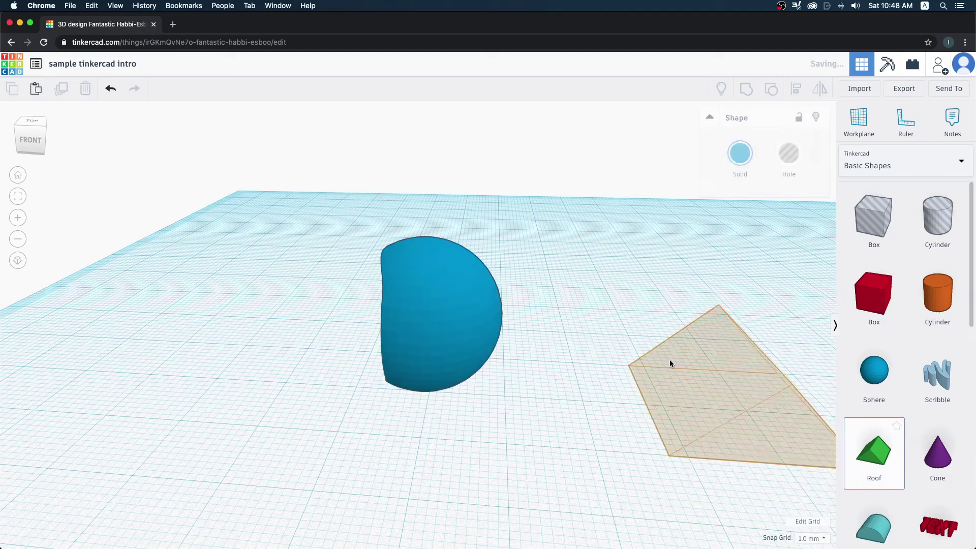
pyautogui.moveTo(670, 359); pyautogui.dragTo(528, 390, button='right')
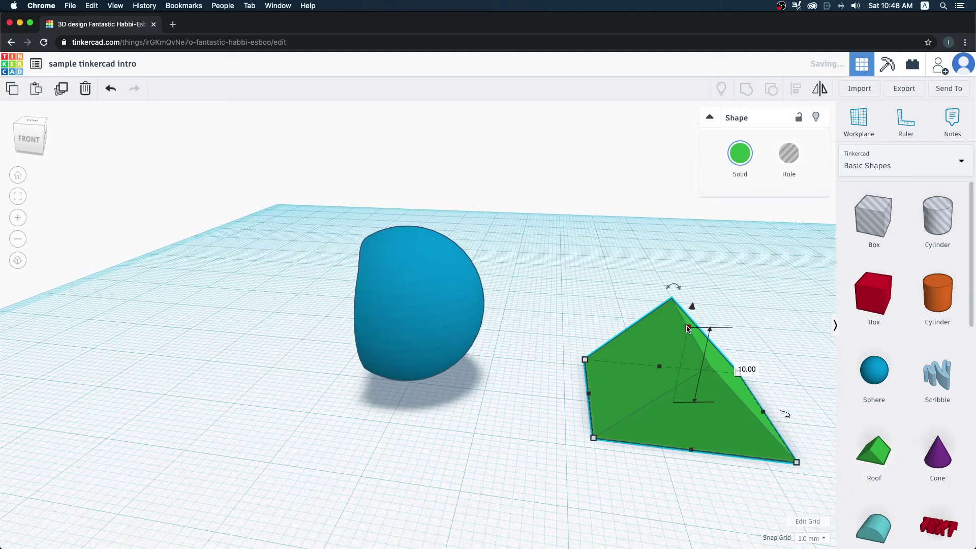
pyautogui.moveTo(687, 329); pyautogui.dragTo(720, 281, button='right')
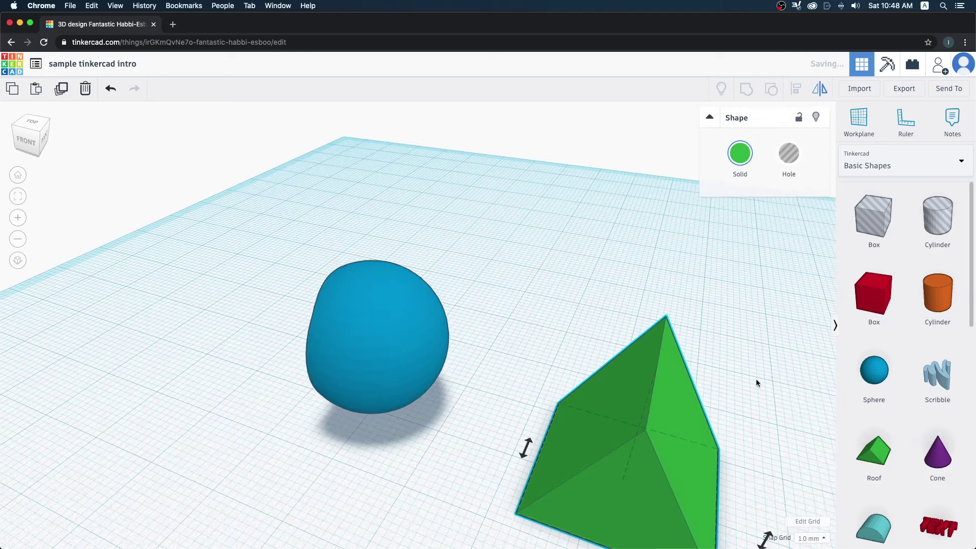
pyautogui.moveTo(540, 450); pyautogui.dragTo(734, 466, button='right')
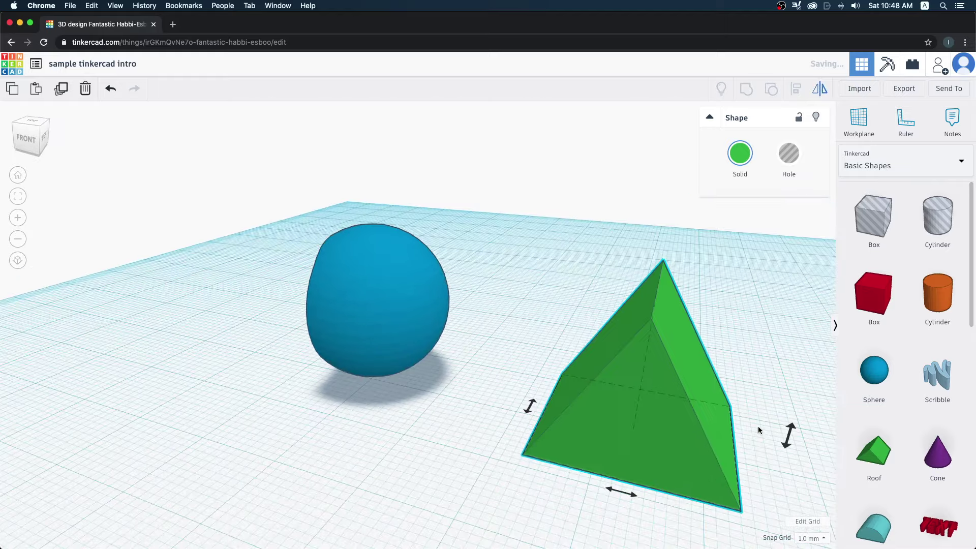
# Step: Mirror the roof upside down onto its point, then select it with the sphere
pyautogui.click(787, 435)
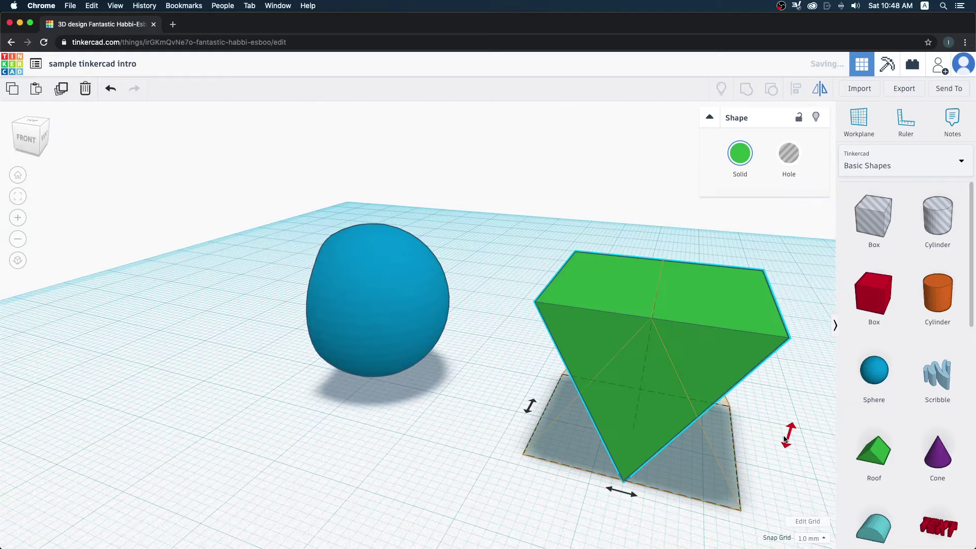
pyautogui.moveTo(681, 502); pyautogui.dragTo(705, 470, button='right')
pyautogui.click(813, 315)
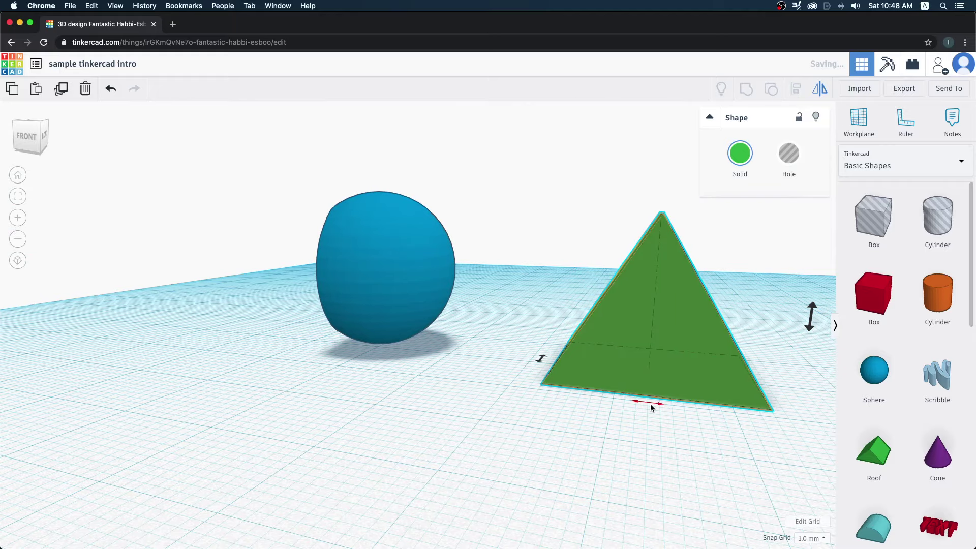
pyautogui.moveTo(657, 355)
pyautogui.mouseDown(button='right')
pyautogui.moveTo(577, 399)
pyautogui.moveTo(630, 414)
pyautogui.moveTo(702, 411)
pyautogui.moveTo(657, 443)
pyautogui.moveTo(643, 416)
pyautogui.moveTo(690, 437)
pyautogui.mouseUp(button='right')
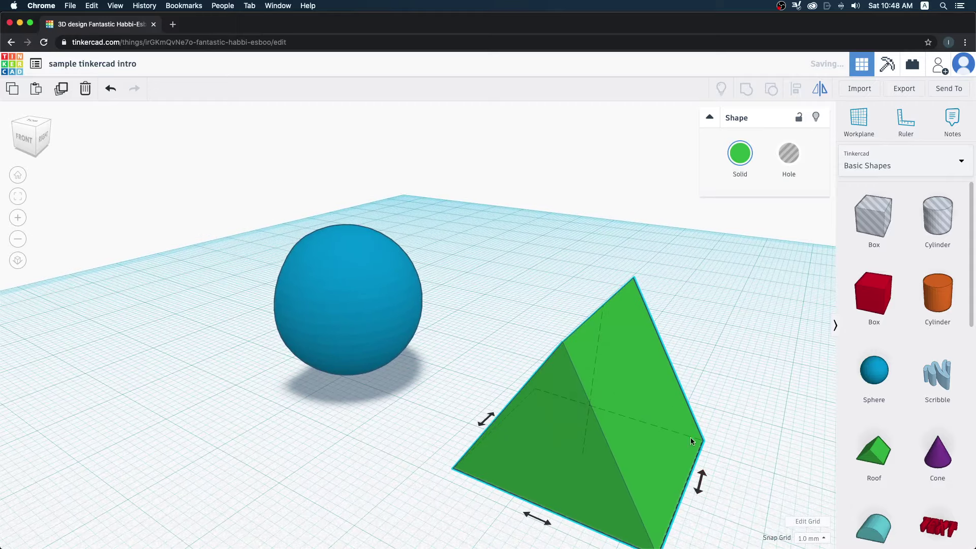
pyautogui.click(699, 485)
pyautogui.moveTo(700, 491)
pyautogui.mouseDown(button='right')
pyautogui.moveTo(776, 404)
pyautogui.moveTo(758, 218)
pyautogui.moveTo(721, 375)
pyautogui.moveTo(745, 355)
pyautogui.moveTo(749, 389)
pyautogui.moveTo(733, 438)
pyautogui.mouseUp(button='right')
pyautogui.moveTo(205, 174); pyautogui.dragTo(737, 471)
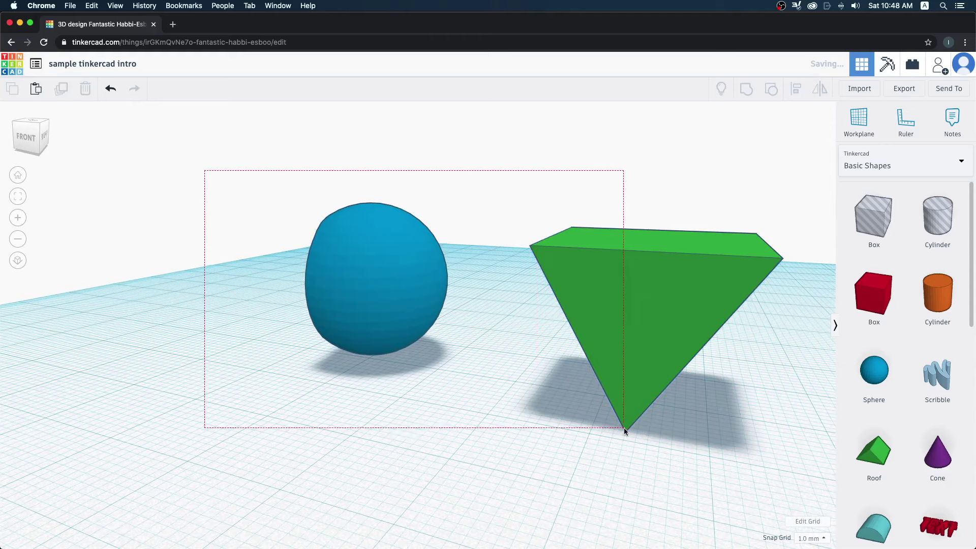
# Step: Delete sphere and roof, add a letter B from Text and numbers, then show circuit Components
pyautogui.press('Delete')
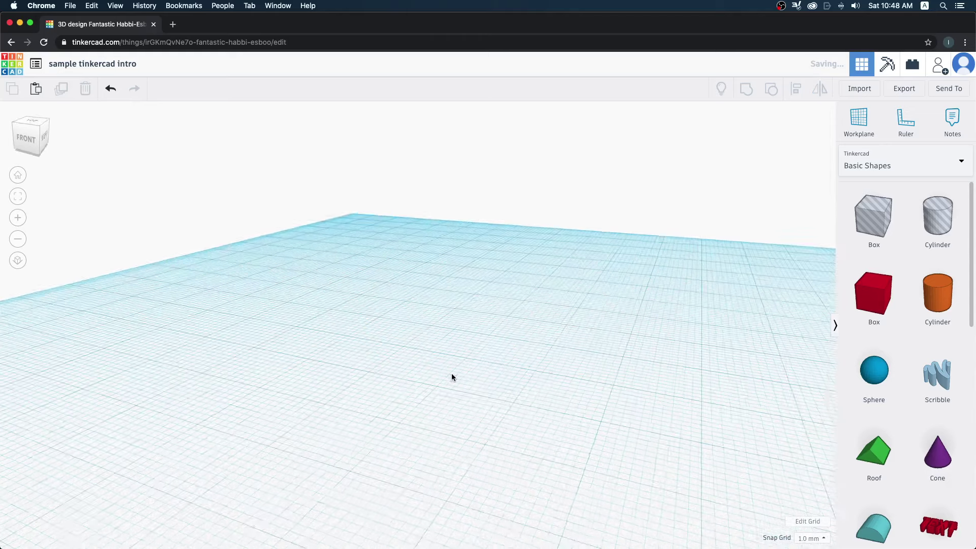
pyautogui.moveTo(451, 376)
pyautogui.mouseDown(button='right')
pyautogui.moveTo(544, 372)
pyautogui.moveTo(861, 181)
pyautogui.mouseUp(button='right')
pyautogui.click(924, 169)
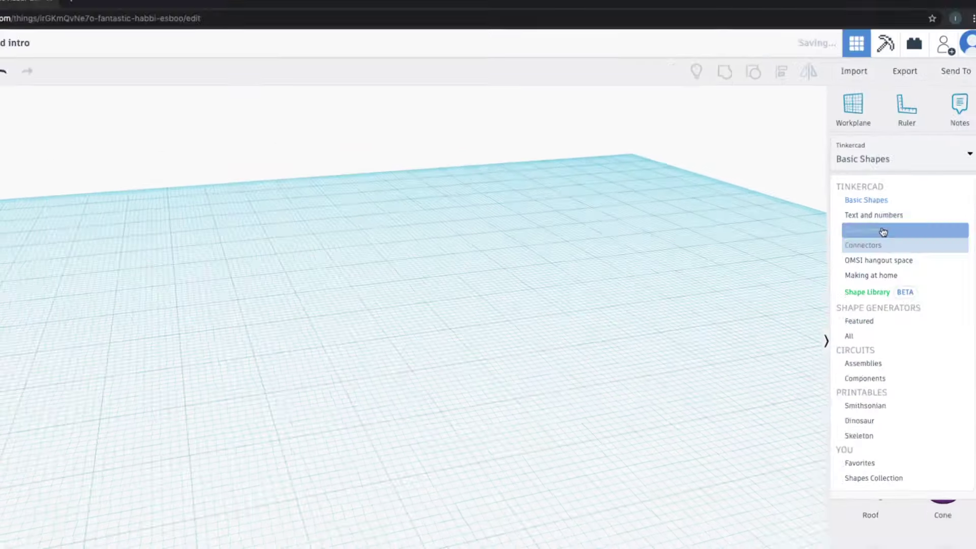
pyautogui.click(887, 214)
pyautogui.moveTo(872, 292); pyautogui.dragTo(338, 265)
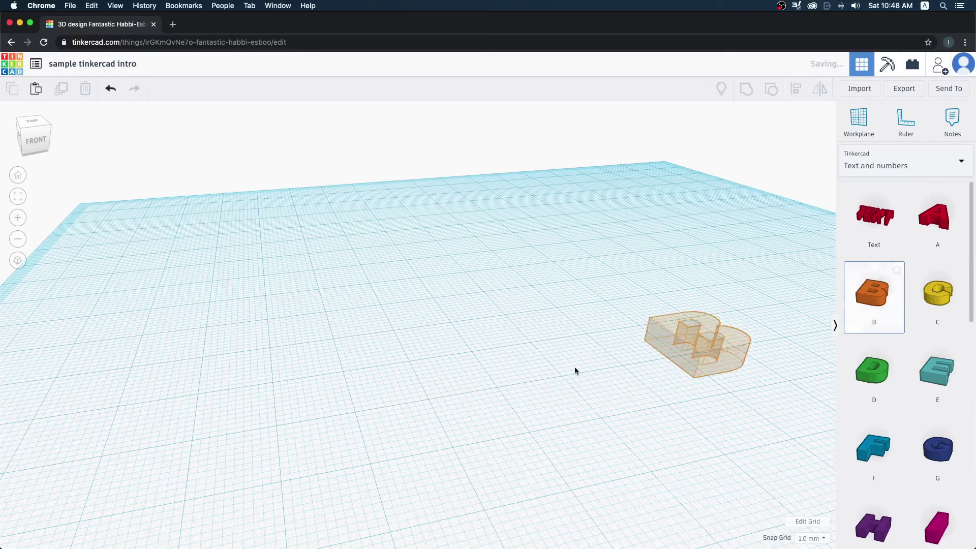
pyautogui.click(857, 169)
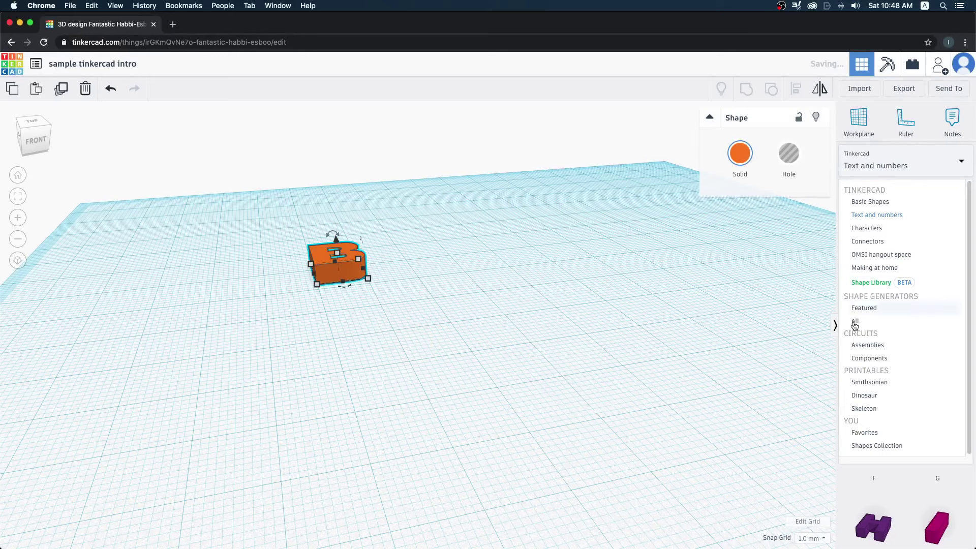
pyautogui.click(870, 358)
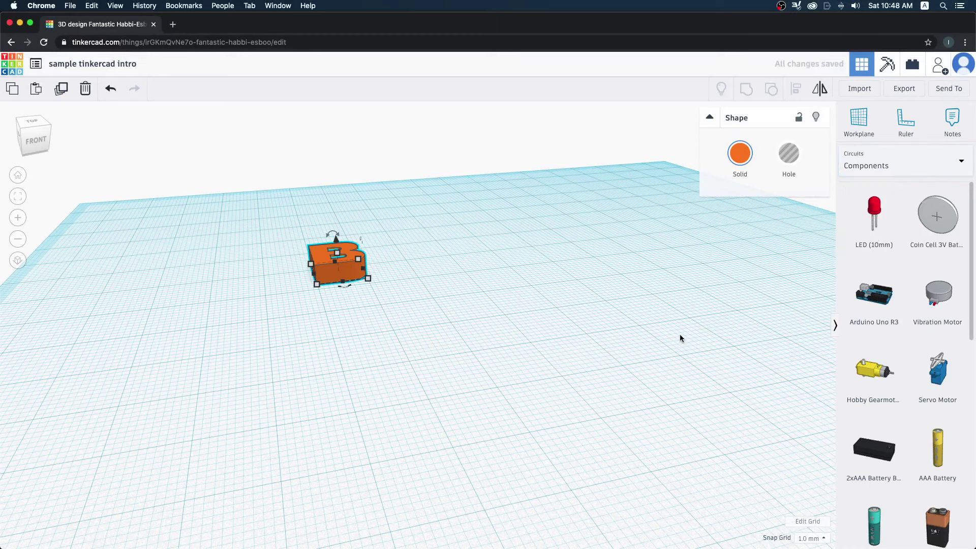
# Step: Place a small breadboard beside the letter B
pyautogui.scroll(-1, 911, 367)
pyautogui.scroll(-5, 910, 367)
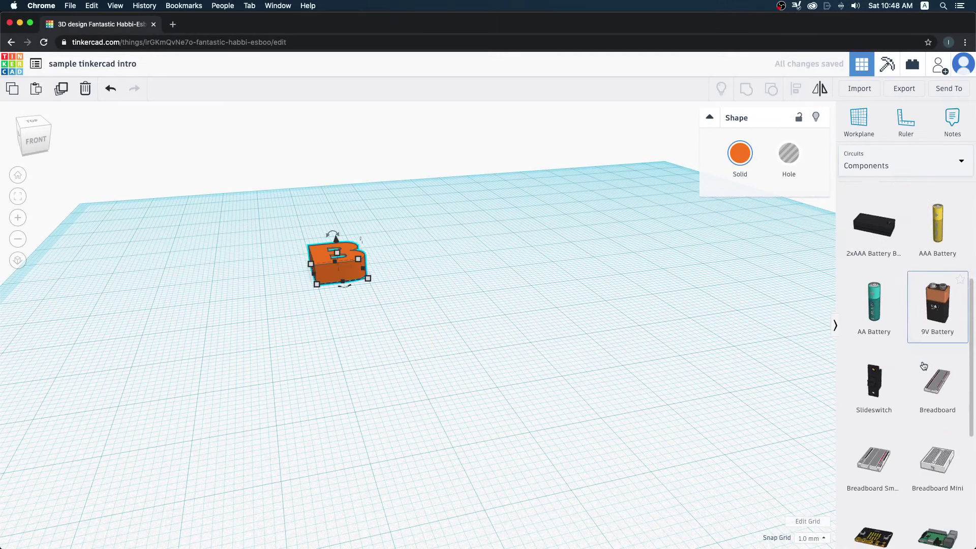
pyautogui.scroll(-2, 894, 363)
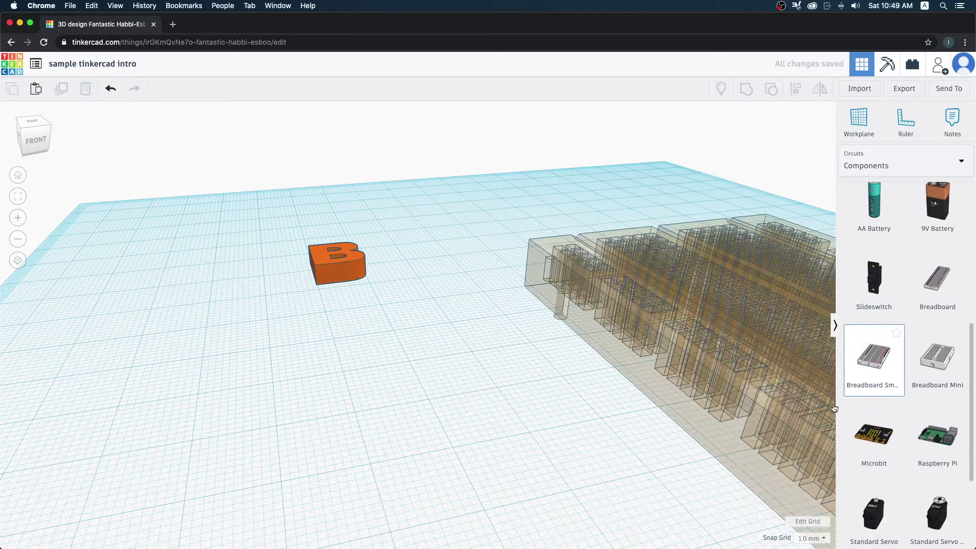
pyautogui.moveTo(877, 359); pyautogui.dragTo(562, 301)
# Step: Add a Microbit to the workplane next to the breadboard
pyautogui.moveTo(343, 360)
pyautogui.mouseDown(button='right')
pyautogui.moveTo(353, 391)
pyautogui.moveTo(492, 414)
pyautogui.moveTo(826, 256)
pyautogui.mouseUp(button='right')
pyautogui.moveTo(803, 386); pyautogui.dragTo(742, 335, button='right')
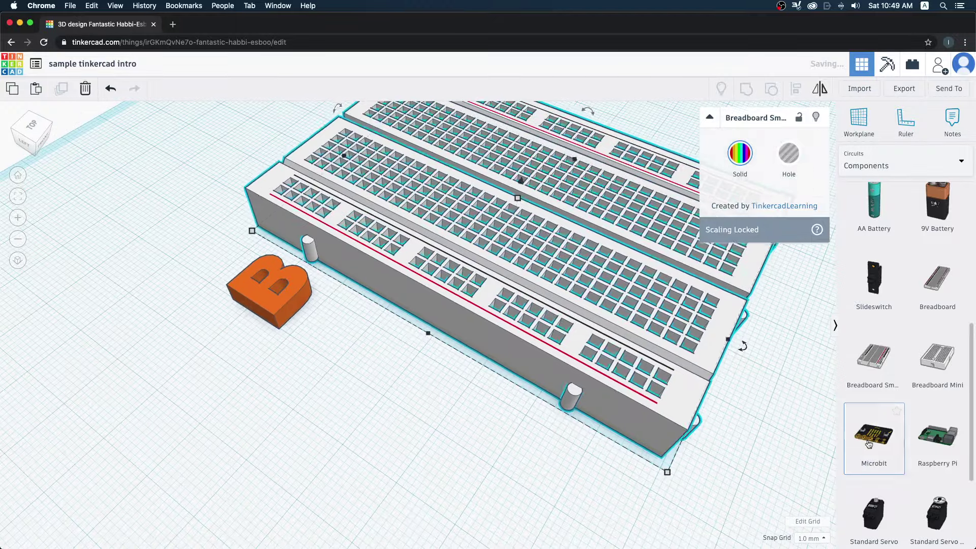
pyautogui.moveTo(873, 434)
pyautogui.mouseDown()
pyautogui.moveTo(365, 450)
pyautogui.moveTo(335, 474)
pyautogui.mouseUp()
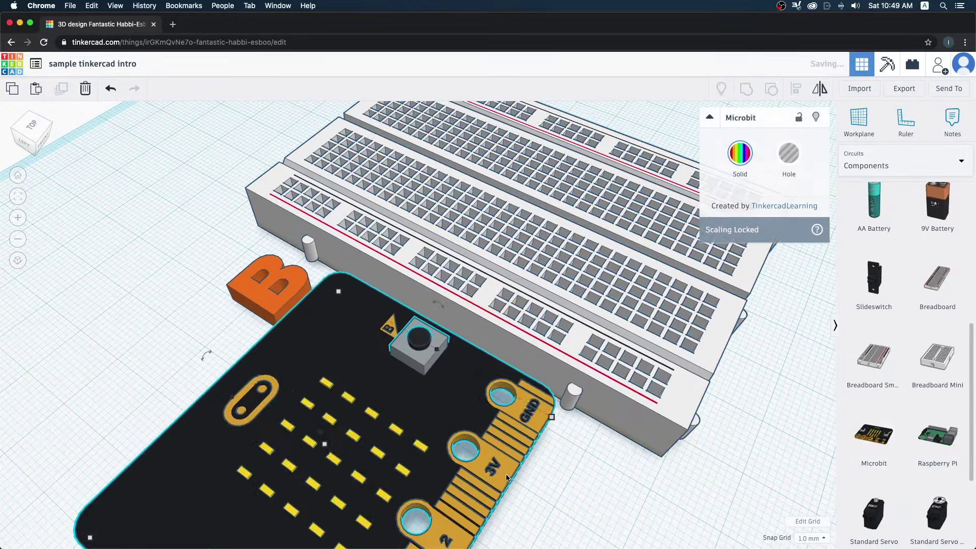
pyautogui.scroll(-5, 447, 420)
pyautogui.scroll(3, 449, 419)
pyautogui.moveTo(451, 418)
pyautogui.mouseDown(button='right')
pyautogui.moveTo(525, 419)
pyautogui.moveTo(382, 382)
pyautogui.moveTo(375, 442)
pyautogui.mouseUp(button='right')
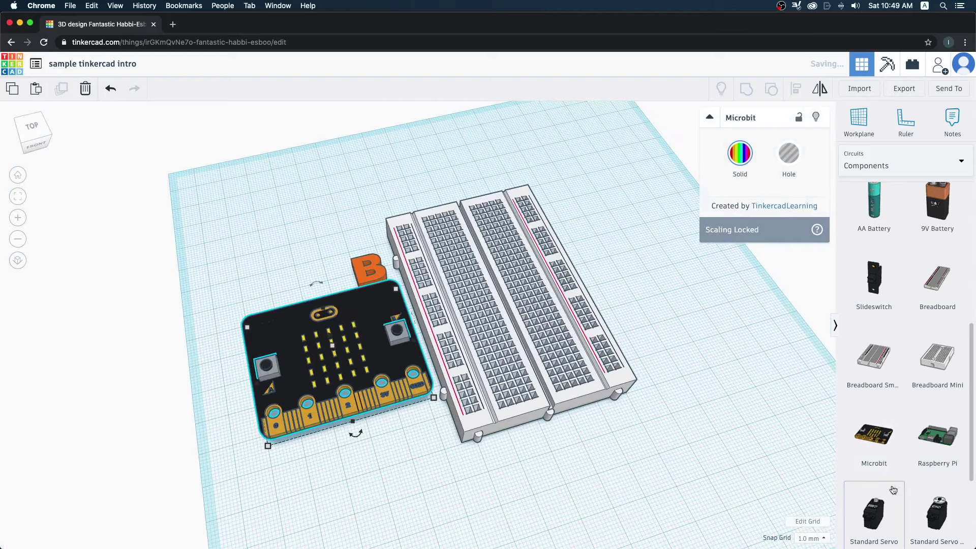
# Step: Marquee-select the Microbit, letter B and breadboard together
pyautogui.scroll(-2, 874, 437)
pyautogui.scroll(-2, 873, 417)
pyautogui.scroll(-2, 864, 397)
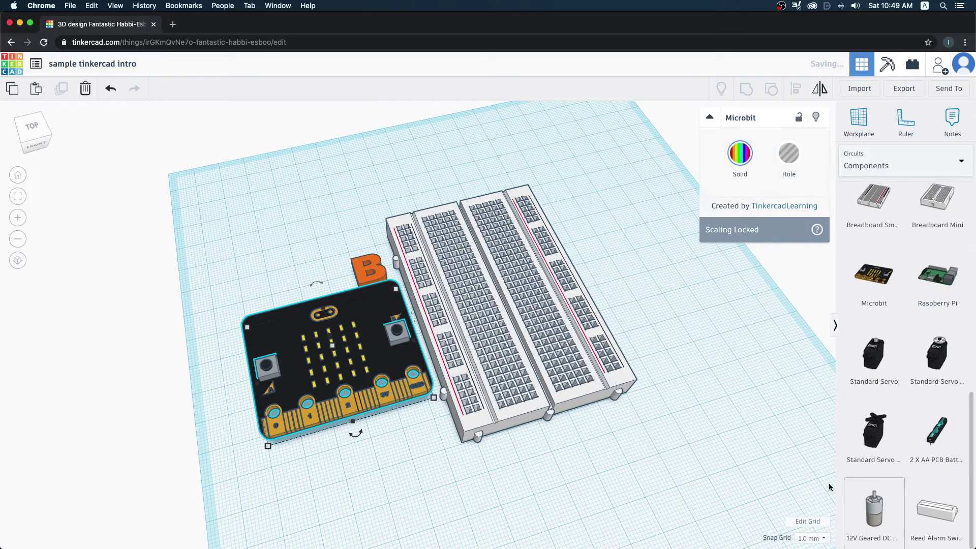
pyautogui.moveTo(268, 194); pyautogui.dragTo(651, 489)
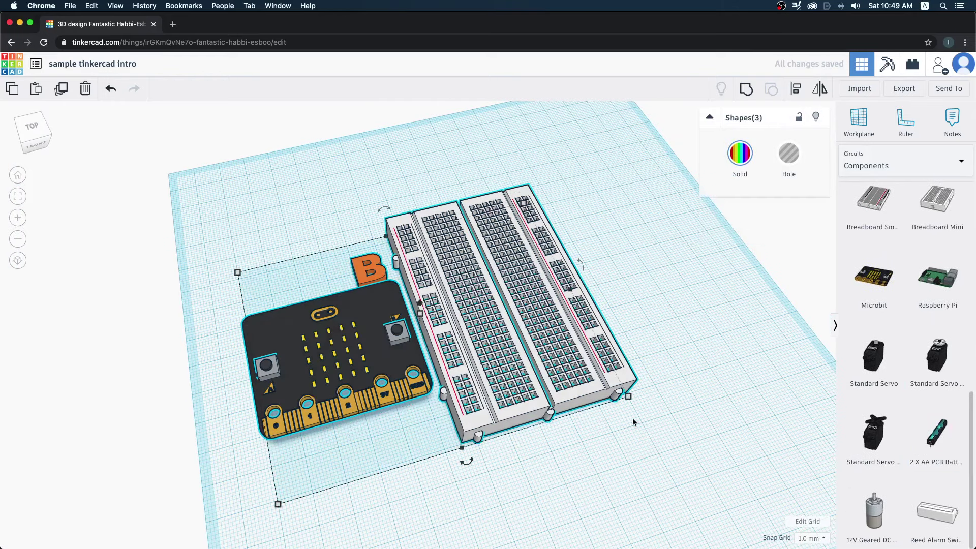
# Step: Delete the three circuit parts and switch the library back to Basic Shapes
pyautogui.press('Delete')
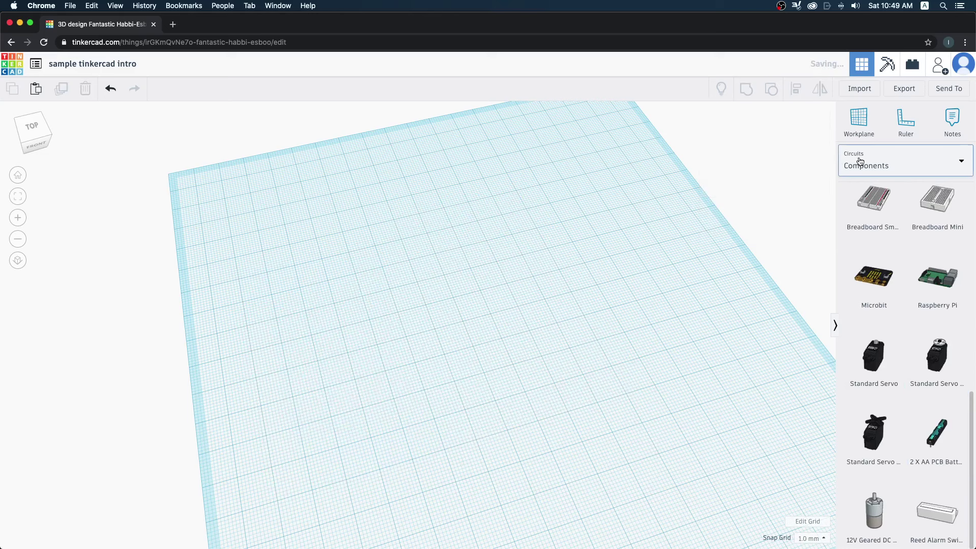
pyautogui.click(860, 162)
pyautogui.click(852, 202)
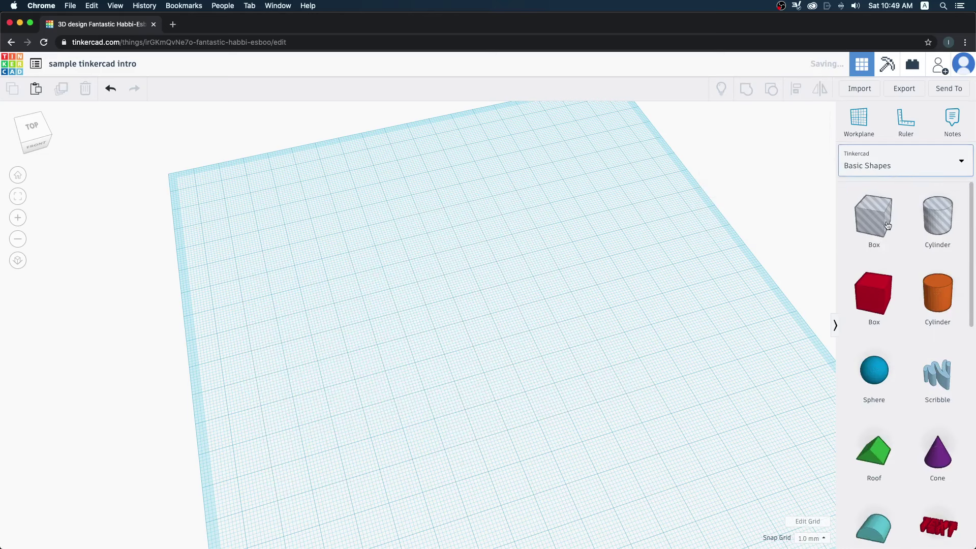
pyautogui.scroll(-1, 888, 264)
pyautogui.scroll(-3, 910, 315)
pyautogui.scroll(-1, 928, 365)
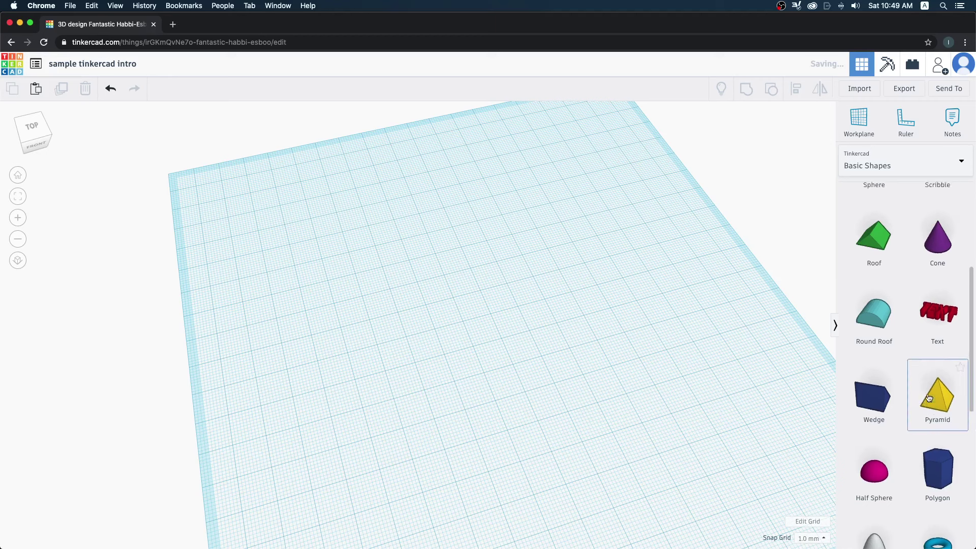
pyautogui.scroll(5, 929, 398)
pyautogui.scroll(-1, 911, 305)
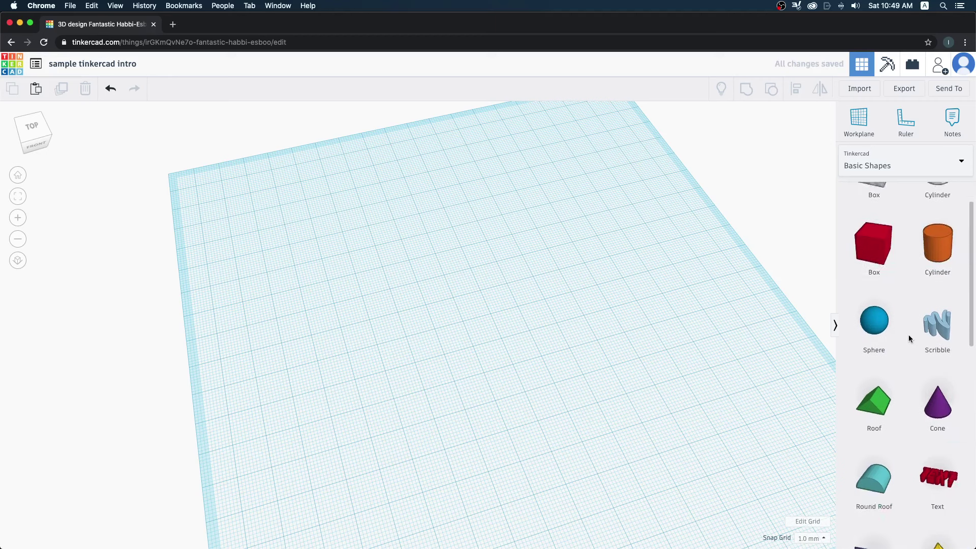
pyautogui.scroll(-3, 884, 376)
pyautogui.scroll(-3, 891, 282)
pyautogui.scroll(-3, 910, 315)
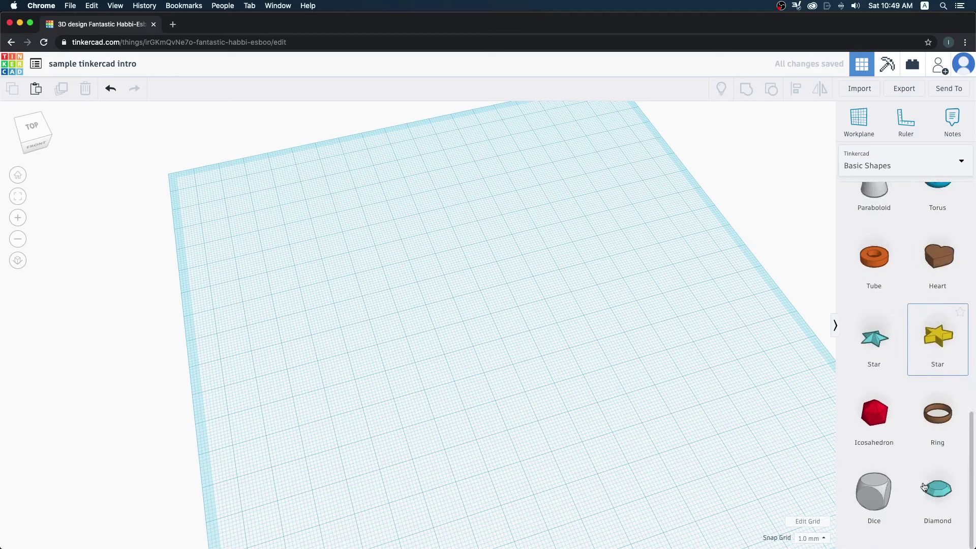
pyautogui.scroll(5, 925, 407)
pyautogui.scroll(1, 937, 384)
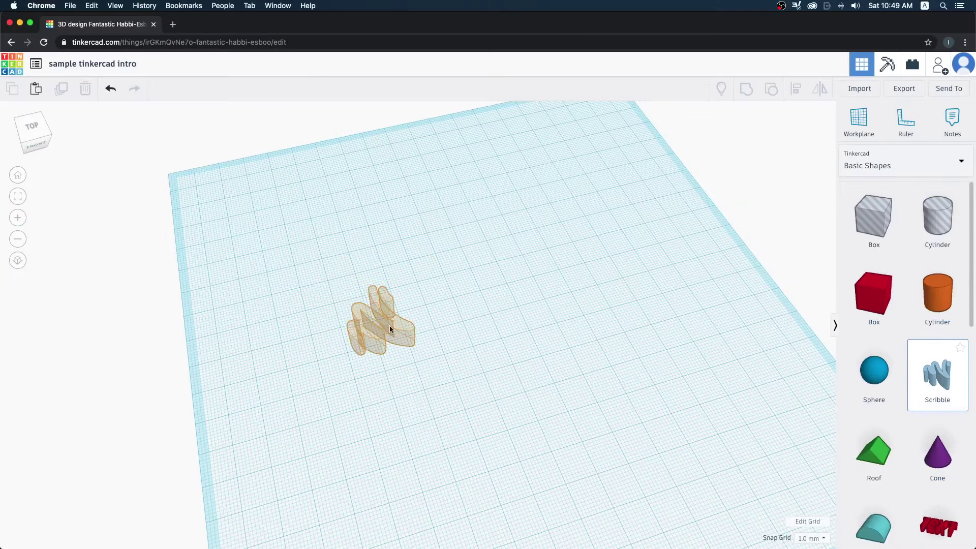
# Step: Draw a long wavy Scribble shape, rotate it, then delete it
pyautogui.moveTo(942, 377); pyautogui.dragTo(475, 348)
pyautogui.moveTo(273, 149); pyautogui.dragTo(463, 193)
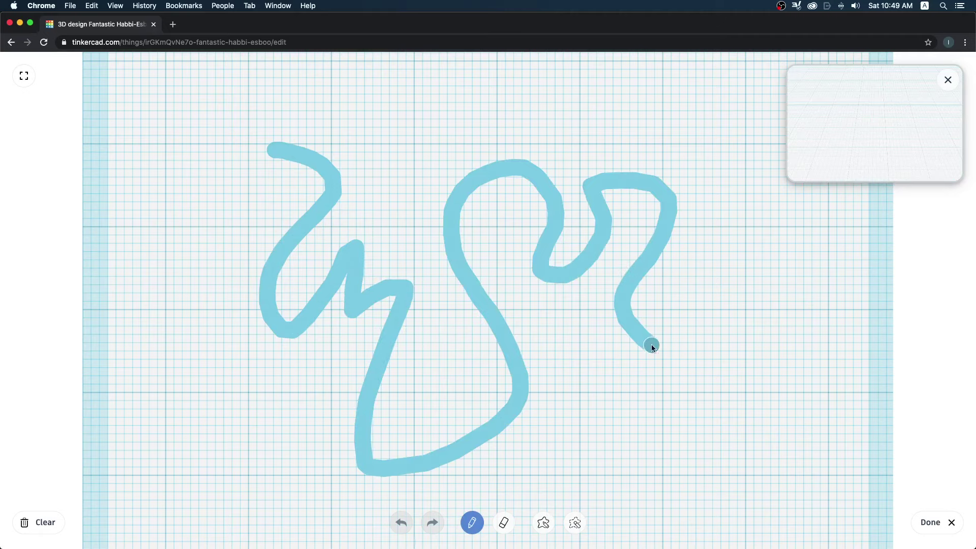
pyautogui.moveTo(463, 193); pyautogui.dragTo(730, 331)
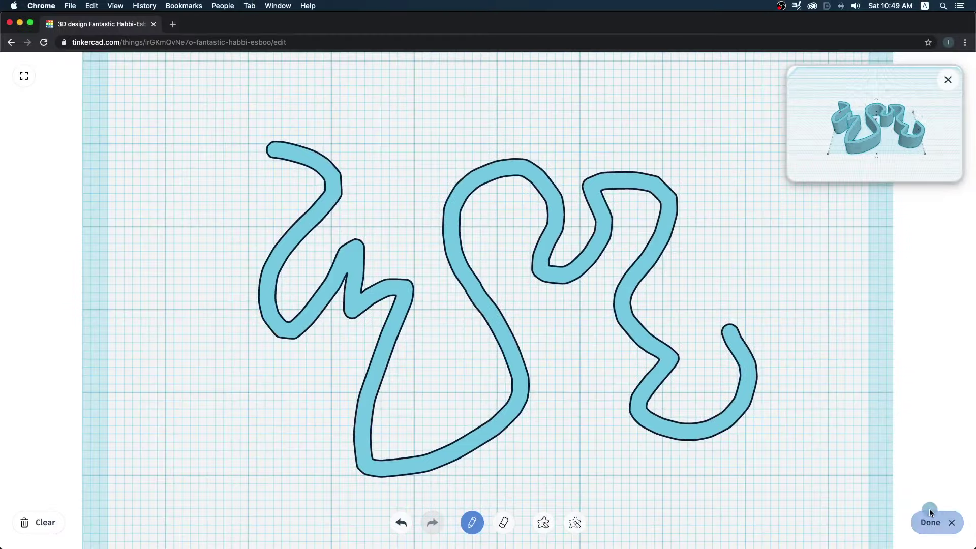
pyautogui.click(930, 522)
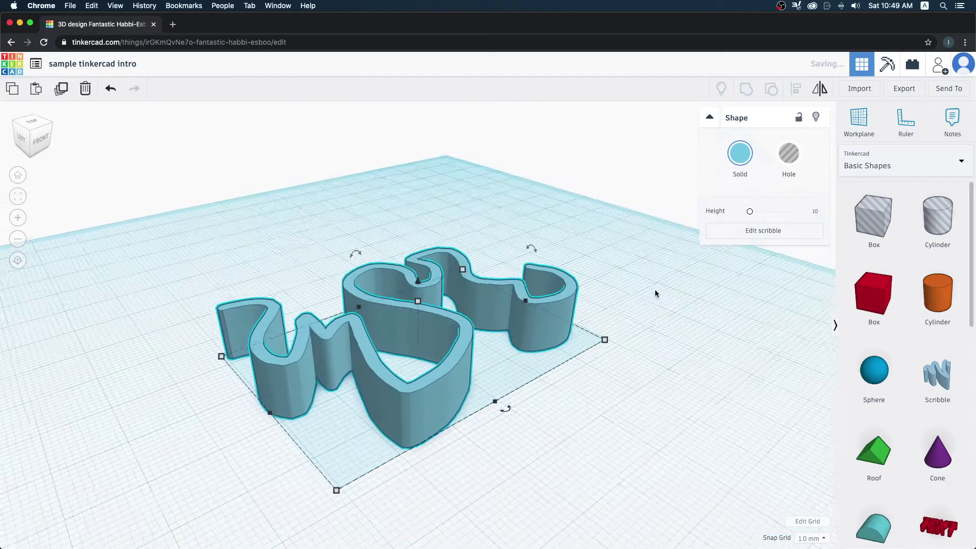
pyautogui.moveTo(531, 247)
pyautogui.mouseDown()
pyautogui.moveTo(612, 215)
pyautogui.moveTo(655, 270)
pyautogui.mouseUp()
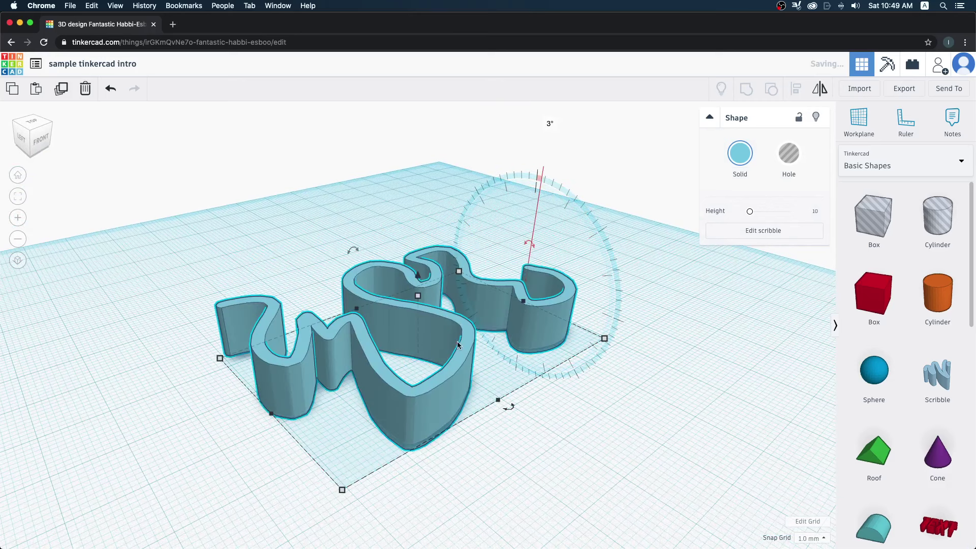
pyautogui.press('Delete')
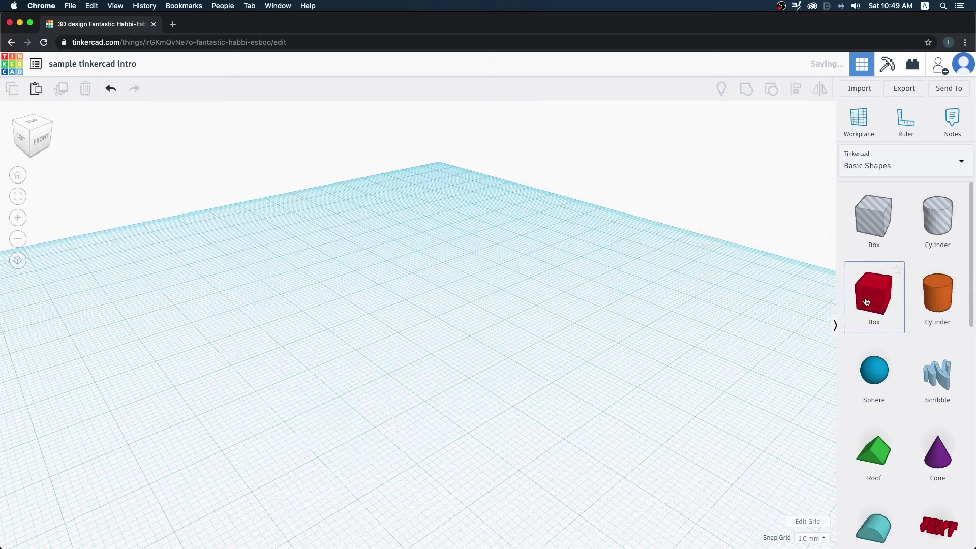
# Step: Place a red 20 × 20 × 20 box on the workplane and orbit and zoom around it
pyautogui.moveTo(866, 301); pyautogui.dragTo(410, 377)
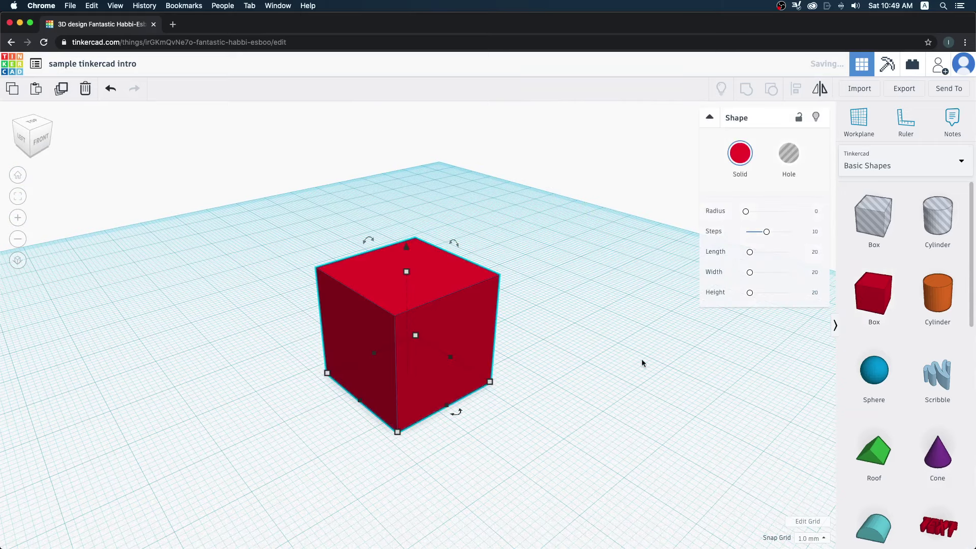
pyautogui.moveTo(642, 363)
pyautogui.mouseDown(button='right')
pyautogui.moveTo(525, 364)
pyautogui.moveTo(492, 383)
pyautogui.moveTo(545, 327)
pyautogui.moveTo(458, 318)
pyautogui.moveTo(518, 283)
pyautogui.moveTo(410, 353)
pyautogui.mouseUp(button='right')
pyautogui.scroll(2, 457, 318)
pyautogui.scroll(2, 456, 333)
pyautogui.scroll(2, 456, 332)
pyautogui.scroll(2, 511, 348)
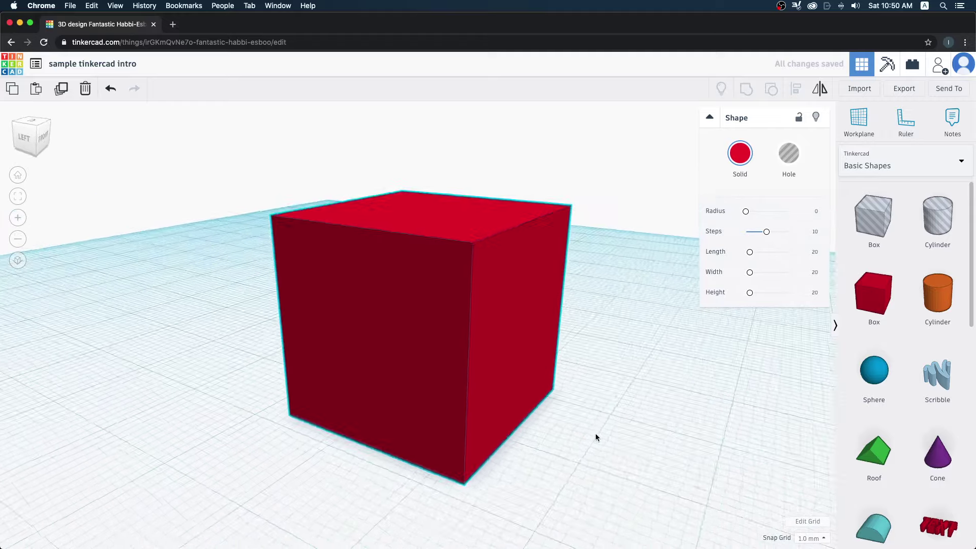
pyautogui.moveTo(619, 444); pyautogui.dragTo(541, 446, button='right')
pyautogui.scroll(-5, 541, 447)
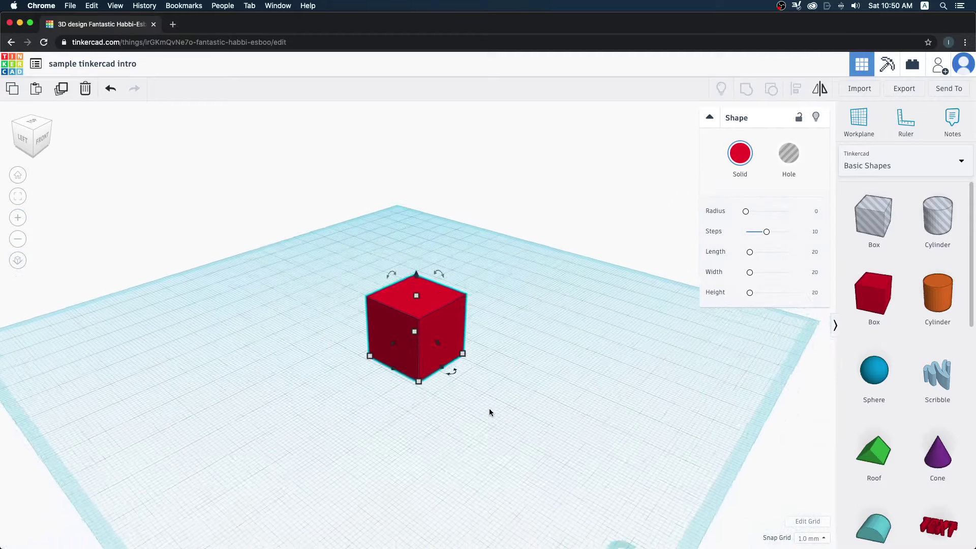
pyautogui.scroll(3, 490, 409)
pyautogui.scroll(2, 492, 410)
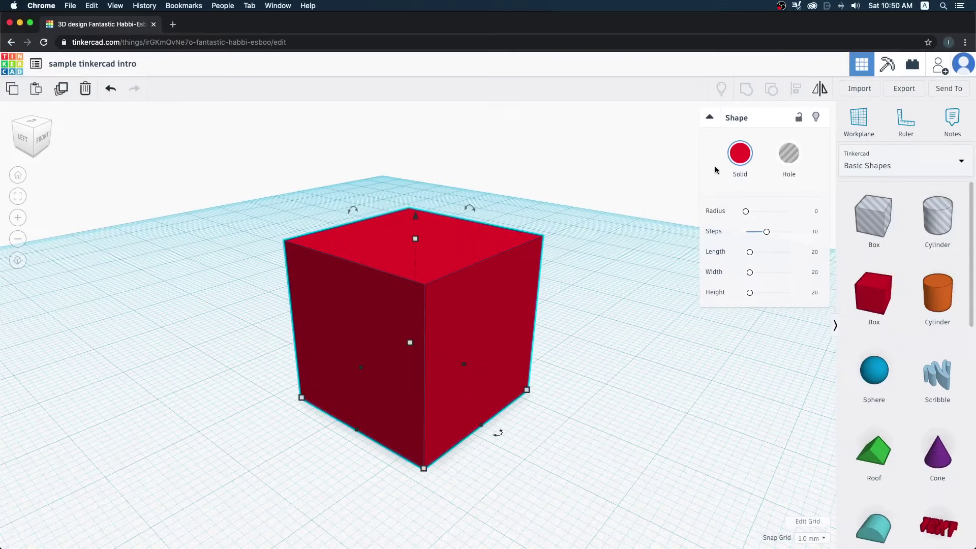
# Step: Recolour the box yellow from the Presets palette, then reselect it
pyautogui.click(720, 168)
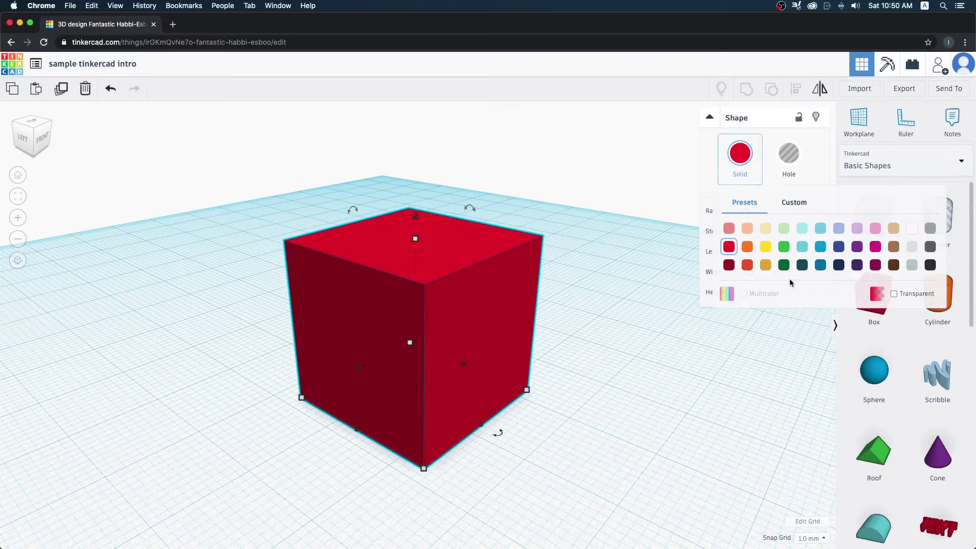
pyautogui.click(764, 247)
pyautogui.click(581, 189)
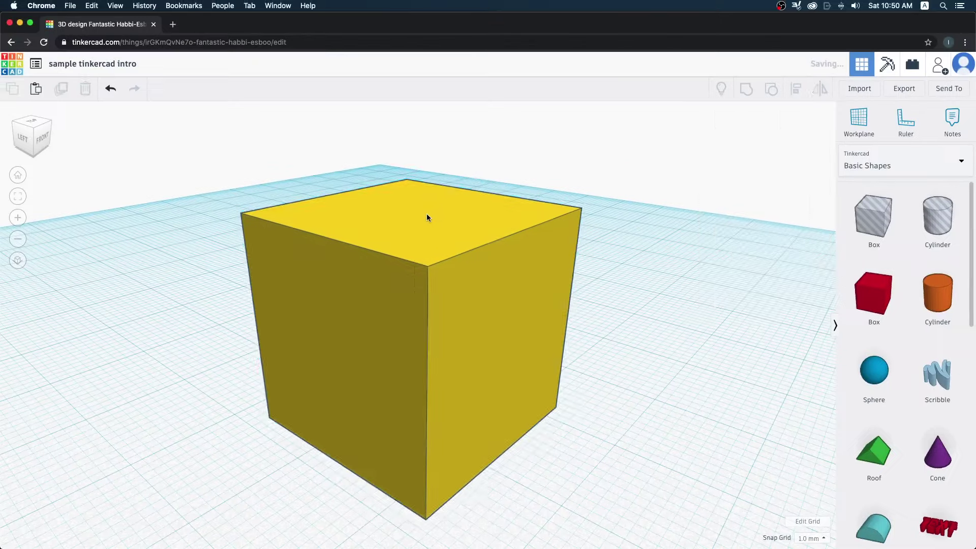
pyautogui.click(422, 212)
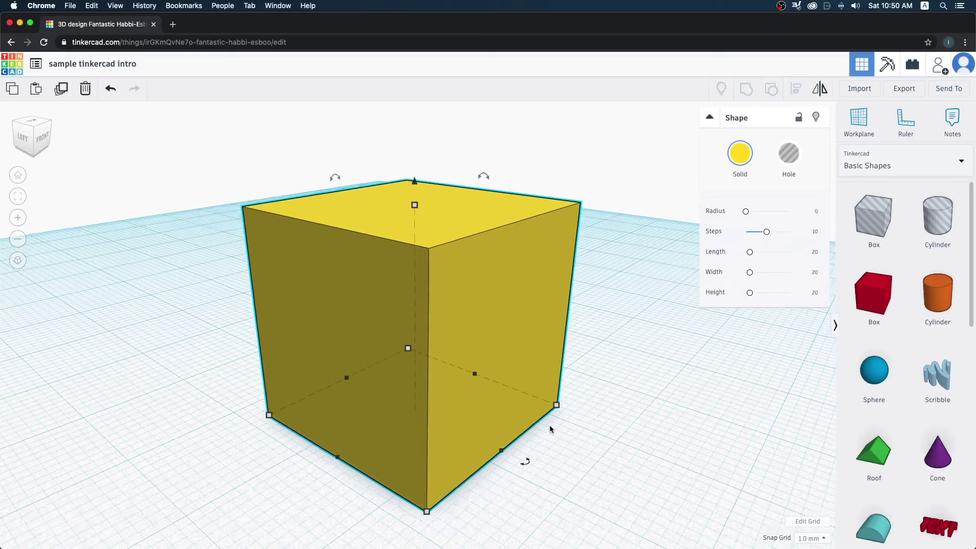
# Step: Move the box forward, lift it, and adjust its height to 22 mm
pyautogui.moveTo(524, 419)
pyautogui.mouseDown()
pyautogui.moveTo(177, 438)
pyautogui.moveTo(289, 402)
pyautogui.moveTo(469, 377)
pyautogui.mouseUp()
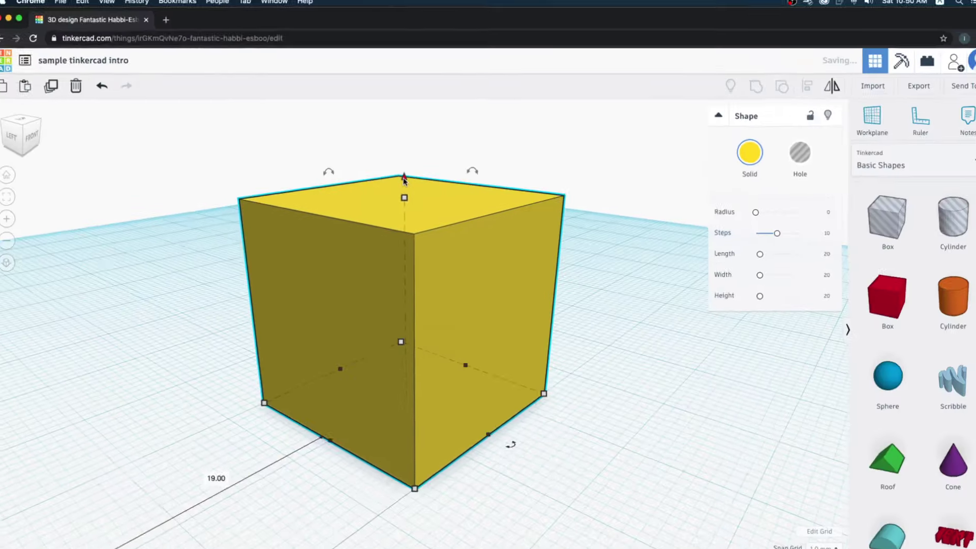
pyautogui.moveTo(401, 179); pyautogui.dragTo(400, 63)
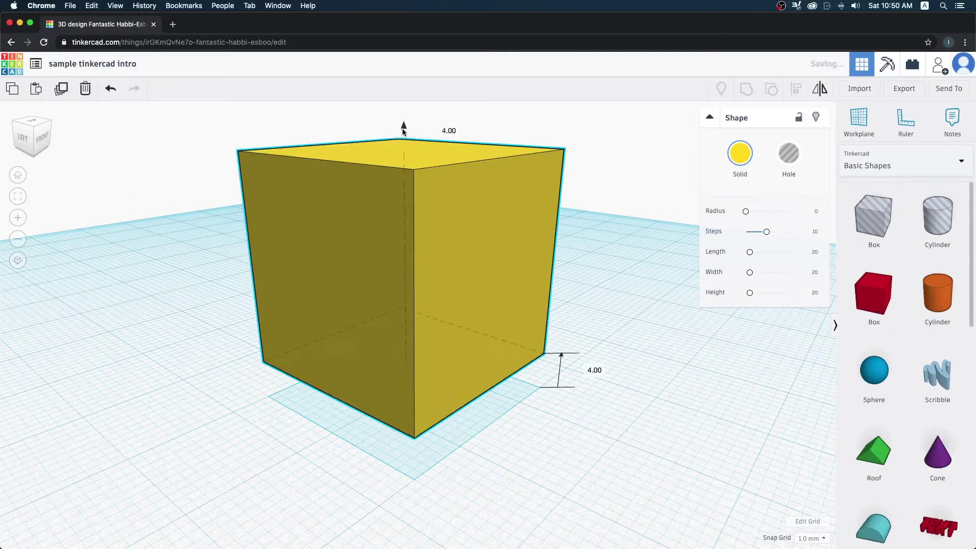
pyautogui.moveTo(414, 418)
pyautogui.mouseDown(button='right')
pyautogui.moveTo(440, 450)
pyautogui.moveTo(450, 400)
pyautogui.mouseUp(button='right')
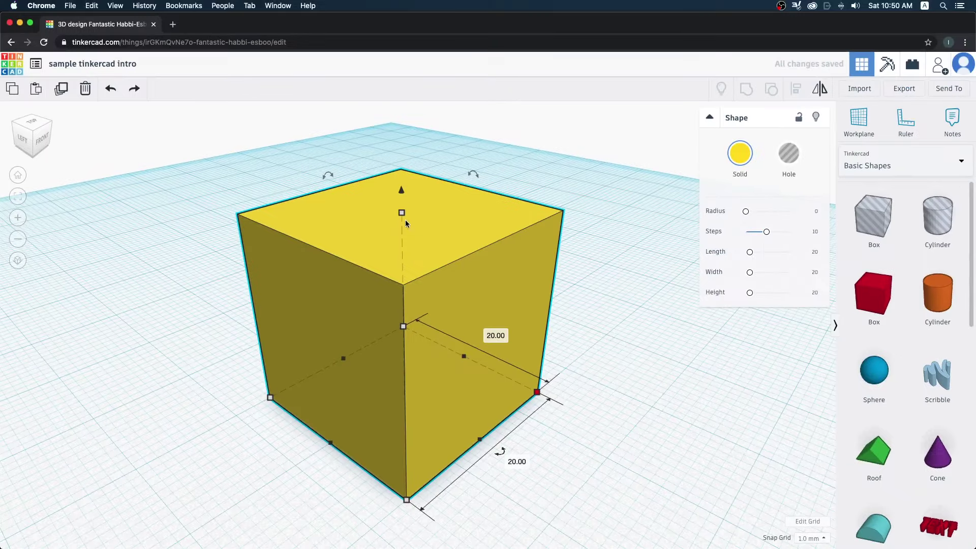
pyautogui.moveTo(405, 221); pyautogui.dragTo(409, 305)
pyautogui.moveTo(498, 300); pyautogui.dragTo(368, 294, button='right')
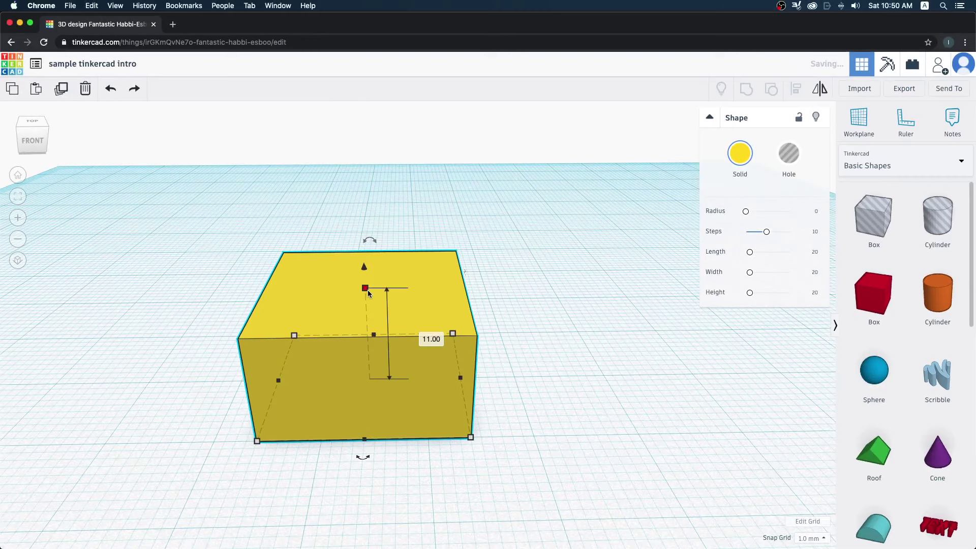
pyautogui.moveTo(368, 293)
pyautogui.mouseDown()
pyautogui.moveTo(371, 179)
pyautogui.moveTo(372, 211)
pyautogui.mouseUp()
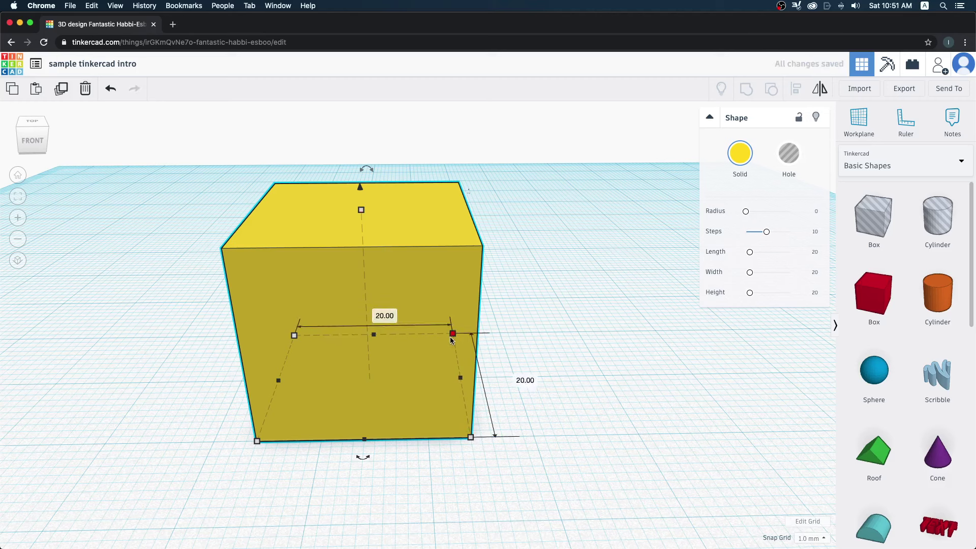
# Step: Resize the box's footprint into a narrow block with 15 mm depth
pyautogui.moveTo(452, 334)
pyautogui.mouseDown()
pyautogui.moveTo(641, 341)
pyautogui.moveTo(505, 224)
pyautogui.moveTo(343, 249)
pyautogui.moveTo(523, 445)
pyautogui.moveTo(459, 407)
pyautogui.moveTo(315, 433)
pyautogui.moveTo(513, 528)
pyautogui.moveTo(606, 349)
pyautogui.moveTo(413, 489)
pyautogui.moveTo(443, 441)
pyautogui.mouseUp()
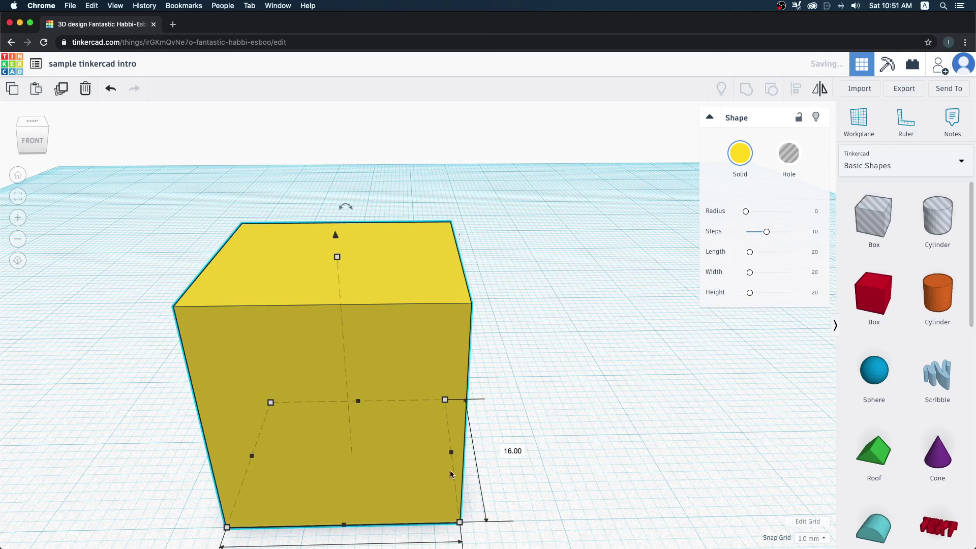
pyautogui.moveTo(455, 454)
pyautogui.mouseDown()
pyautogui.moveTo(709, 473)
pyautogui.moveTo(317, 456)
pyautogui.moveTo(513, 472)
pyautogui.mouseUp()
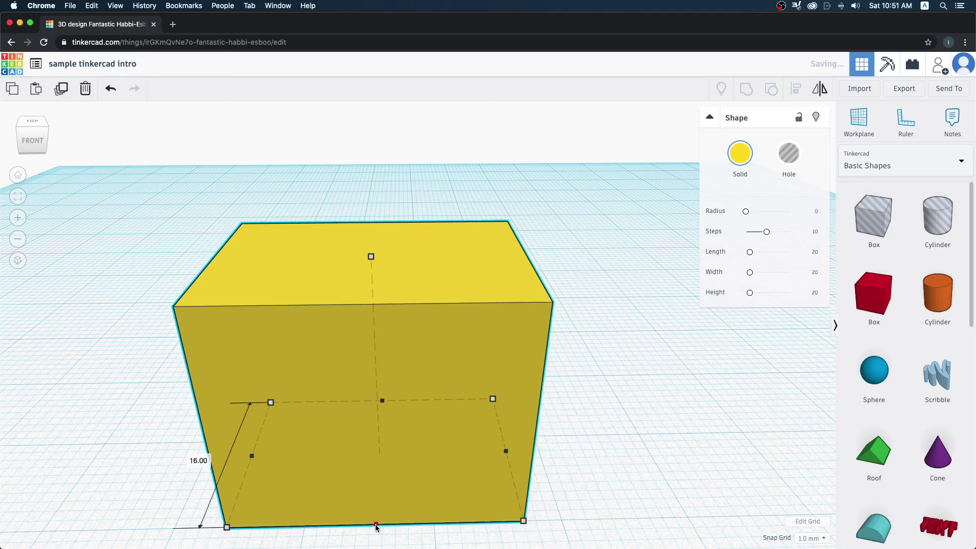
pyautogui.moveTo(388, 454); pyautogui.dragTo(330, 475)
pyautogui.moveTo(255, 451)
pyautogui.mouseDown()
pyautogui.moveTo(370, 464)
pyautogui.moveTo(244, 455)
pyautogui.moveTo(311, 466)
pyautogui.moveTo(394, 447)
pyautogui.moveTo(431, 359)
pyautogui.moveTo(367, 285)
pyautogui.mouseUp()
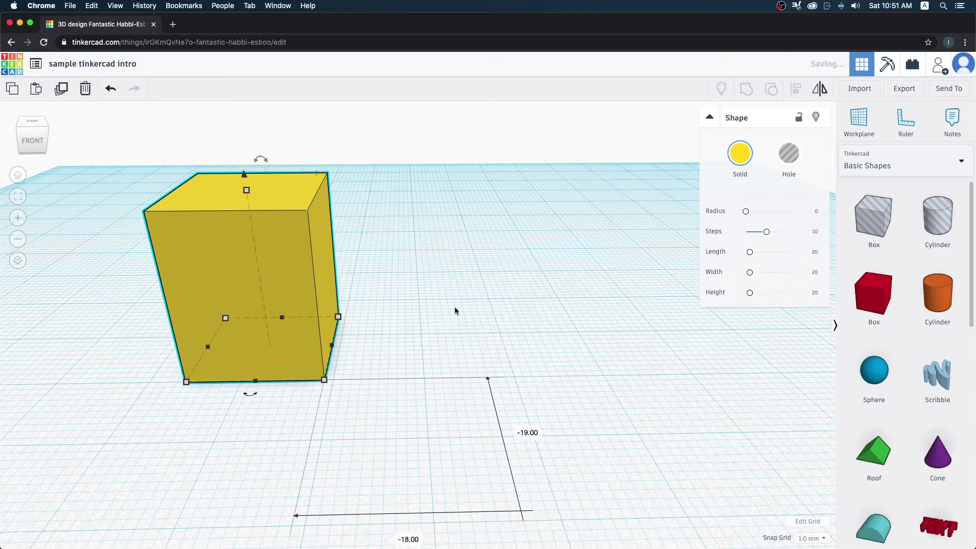
# Step: Centre the box on the workplane and resize its base from 16 × 16 to 20 × 14
pyautogui.moveTo(283, 270); pyautogui.dragTo(432, 277)
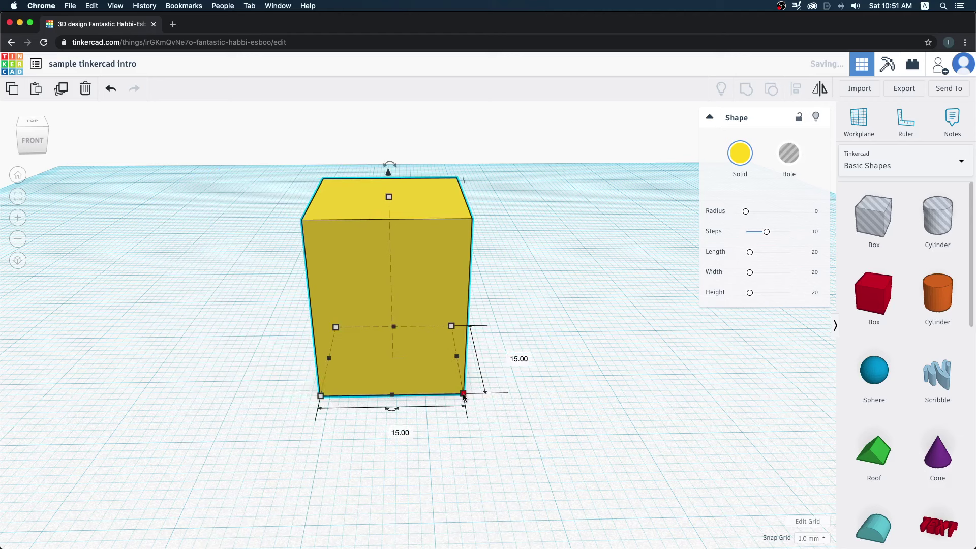
pyautogui.moveTo(464, 396); pyautogui.dragTo(467, 379)
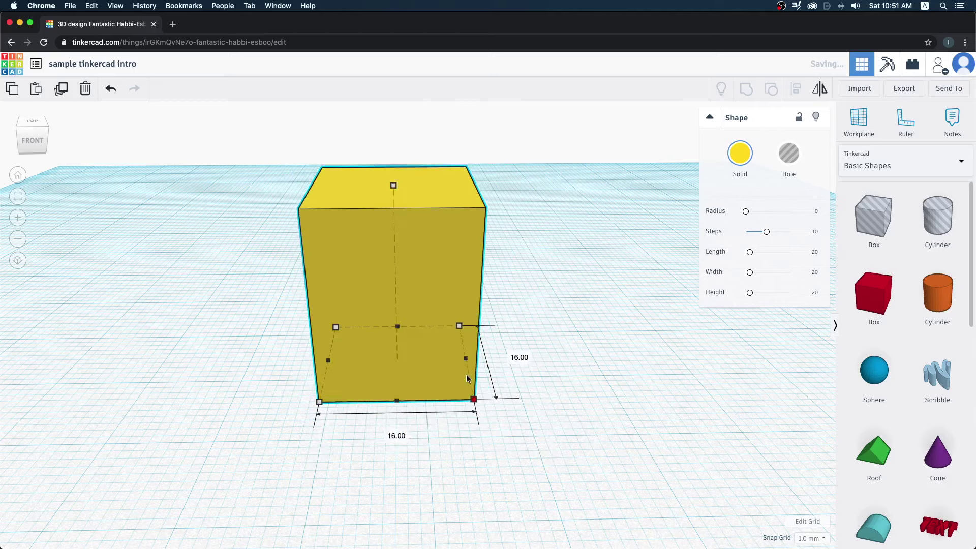
pyautogui.moveTo(467, 379)
pyautogui.mouseDown()
pyautogui.moveTo(490, 364)
pyautogui.moveTo(581, 446)
pyautogui.moveTo(561, 438)
pyautogui.mouseUp()
pyautogui.scroll(5, 492, 363)
pyautogui.scroll(-2, 578, 443)
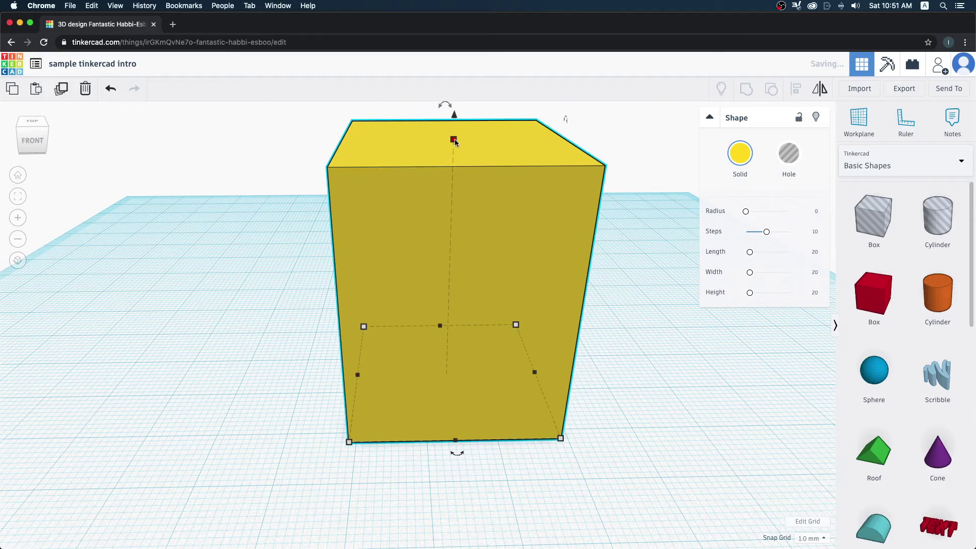
# Step: Flatten the yellow box to about 4 mm thick and shrink its footprint
pyautogui.moveTo(454, 140)
pyautogui.mouseDown()
pyautogui.moveTo(461, 265)
pyautogui.moveTo(438, 353)
pyautogui.mouseUp()
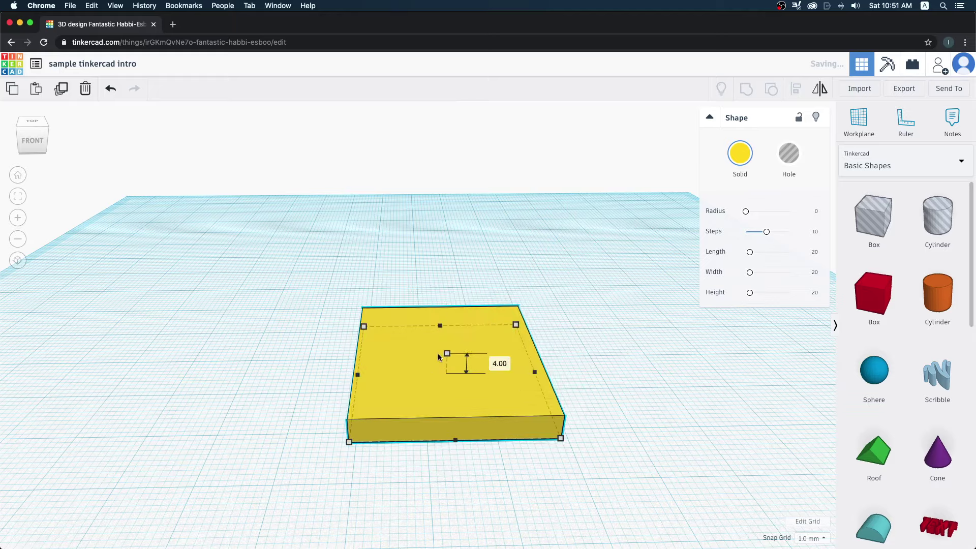
pyautogui.moveTo(491, 348)
pyautogui.mouseDown(button='right')
pyautogui.moveTo(571, 436)
pyautogui.moveTo(647, 392)
pyautogui.moveTo(652, 452)
pyautogui.moveTo(627, 410)
pyautogui.moveTo(615, 279)
pyautogui.mouseUp(button='right')
pyautogui.moveTo(534, 440)
pyautogui.mouseDown(button='right')
pyautogui.moveTo(608, 359)
pyautogui.moveTo(574, 444)
pyautogui.mouseUp(button='right')
pyautogui.moveTo(573, 439)
pyautogui.mouseDown()
pyautogui.moveTo(451, 373)
pyautogui.moveTo(580, 410)
pyautogui.moveTo(553, 391)
pyautogui.mouseUp()
pyautogui.moveTo(648, 406)
pyautogui.mouseDown(button='right')
pyautogui.moveTo(633, 416)
pyautogui.moveTo(610, 406)
pyautogui.mouseUp(button='right')
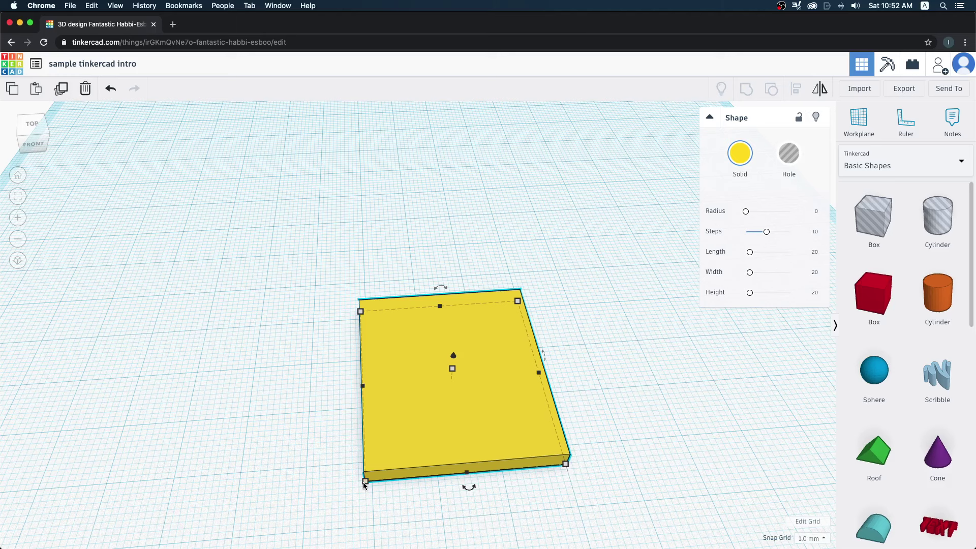
# Step: Resize the thin box's base to about 41 by 29 mm
pyautogui.moveTo(638, 419); pyautogui.dragTo(646, 360, button='right')
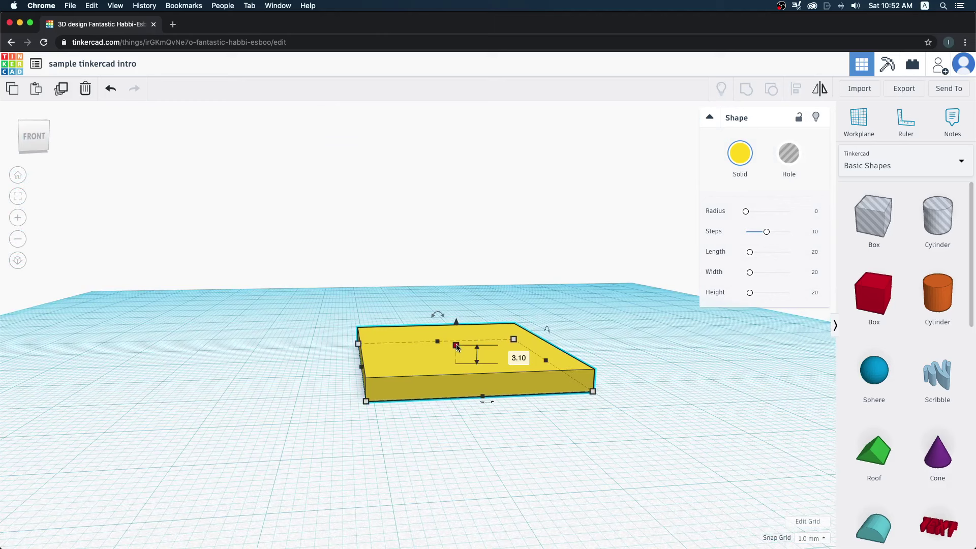
pyautogui.moveTo(455, 346)
pyautogui.mouseDown()
pyautogui.moveTo(459, 244)
pyautogui.moveTo(456, 345)
pyautogui.mouseUp()
pyautogui.moveTo(592, 394); pyautogui.dragTo(559, 431)
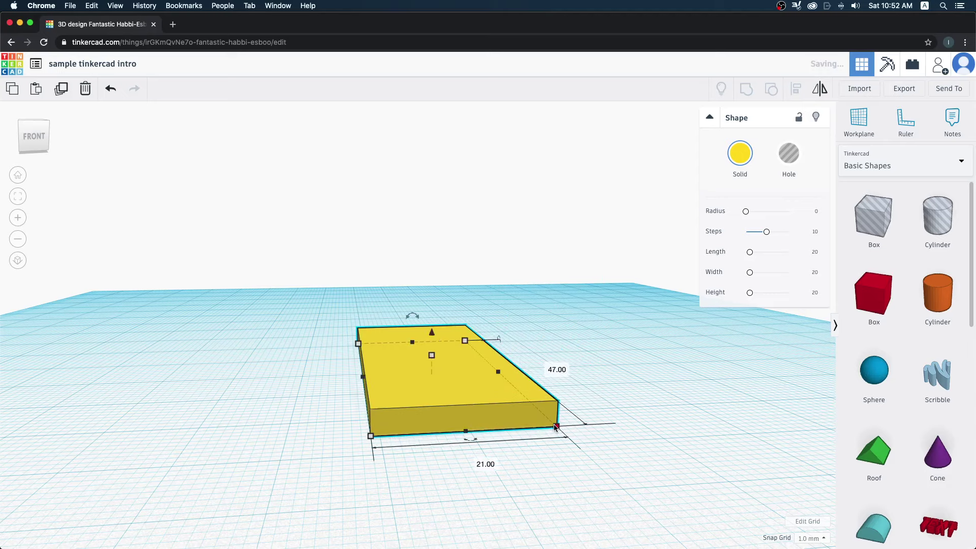
pyautogui.moveTo(559, 432); pyautogui.dragTo(550, 525, button='right')
pyautogui.moveTo(551, 525)
pyautogui.mouseDown()
pyautogui.moveTo(585, 477)
pyautogui.moveTo(542, 412)
pyautogui.moveTo(549, 431)
pyautogui.mouseUp()
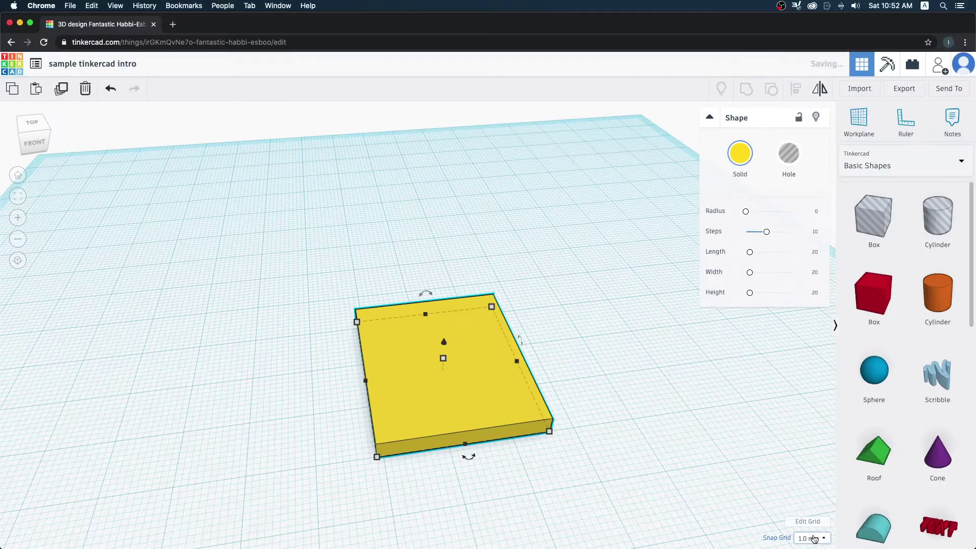
pyautogui.click(813, 539)
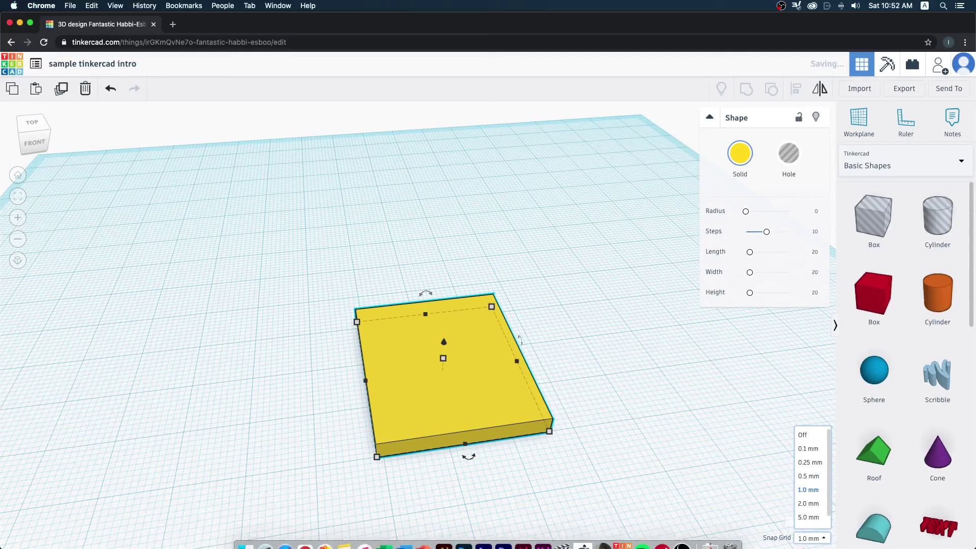
pyautogui.click(751, 455)
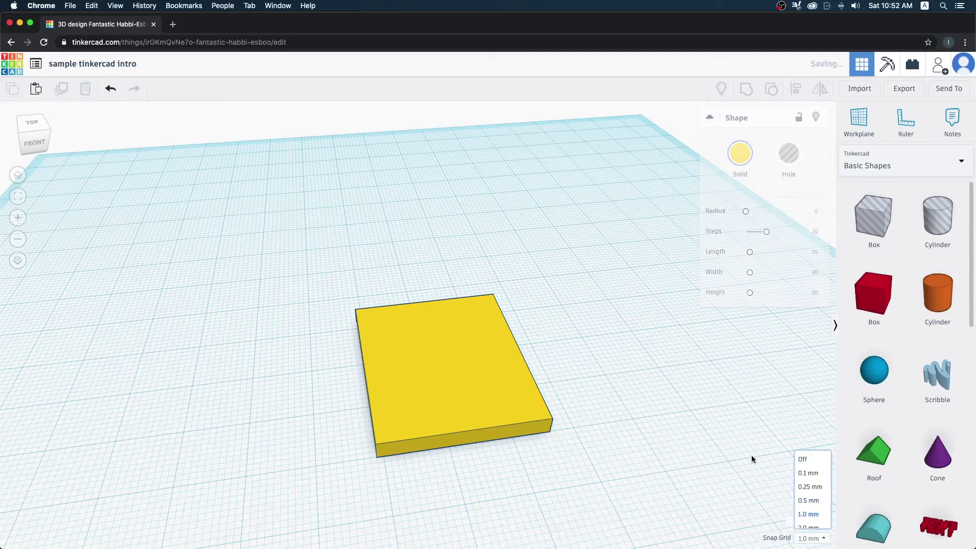
pyautogui.click(533, 367)
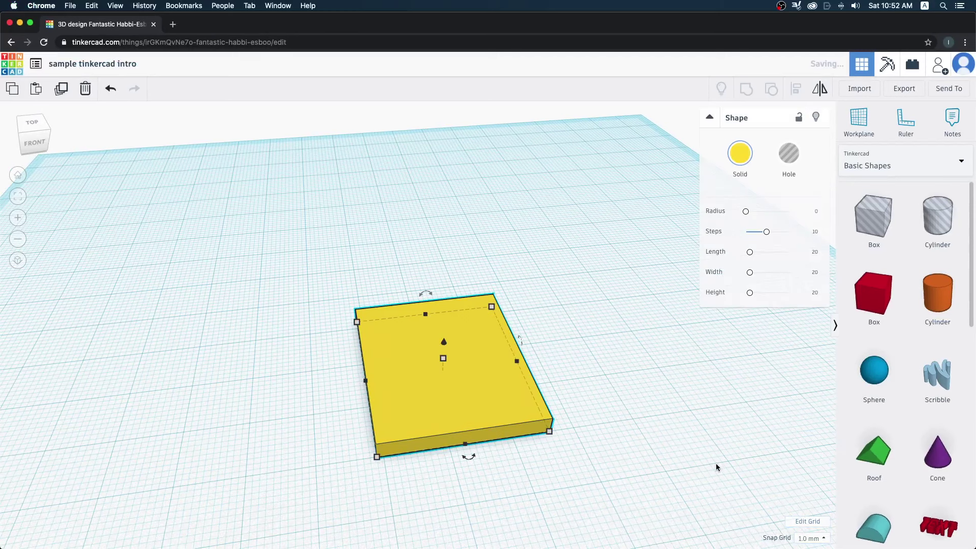
pyautogui.click(808, 521)
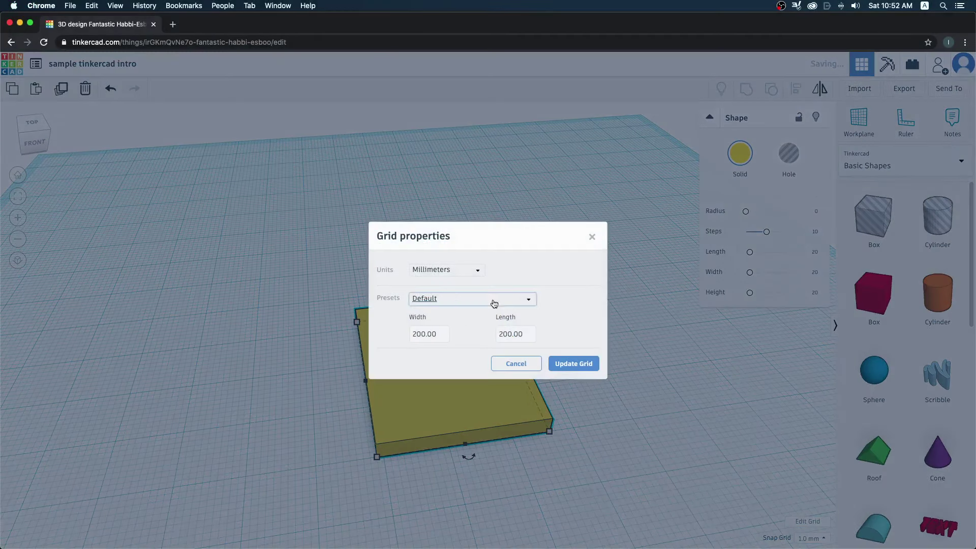
pyautogui.click(446, 269)
pyautogui.click(438, 303)
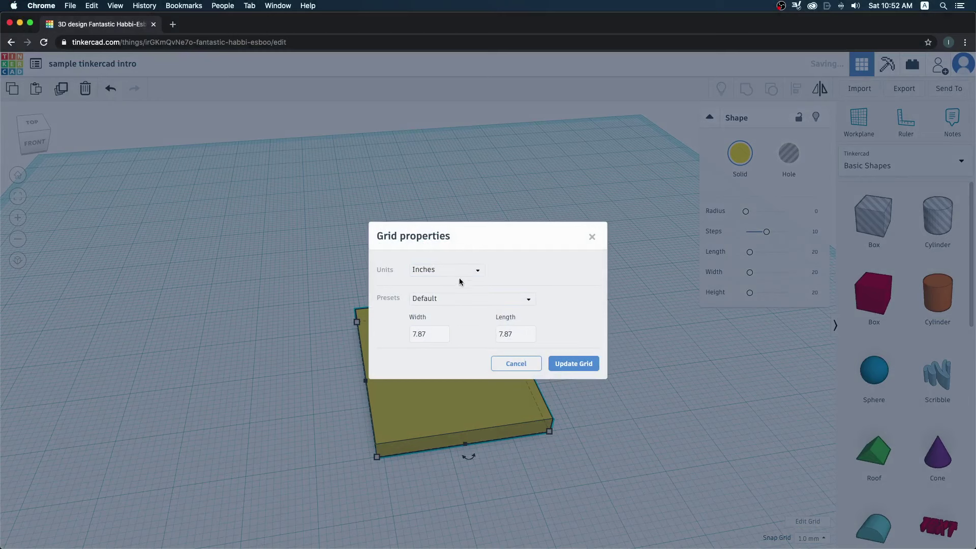
pyautogui.click(577, 365)
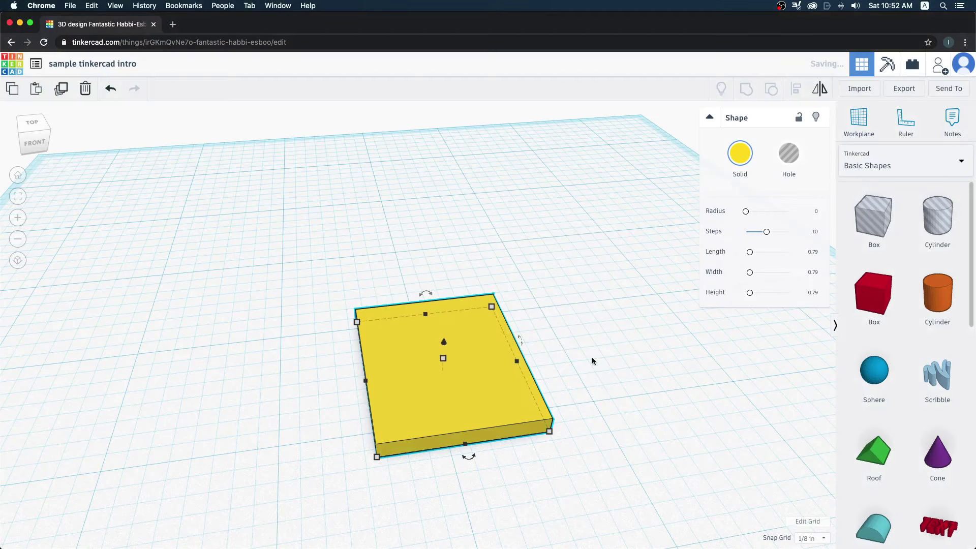
pyautogui.click(808, 524)
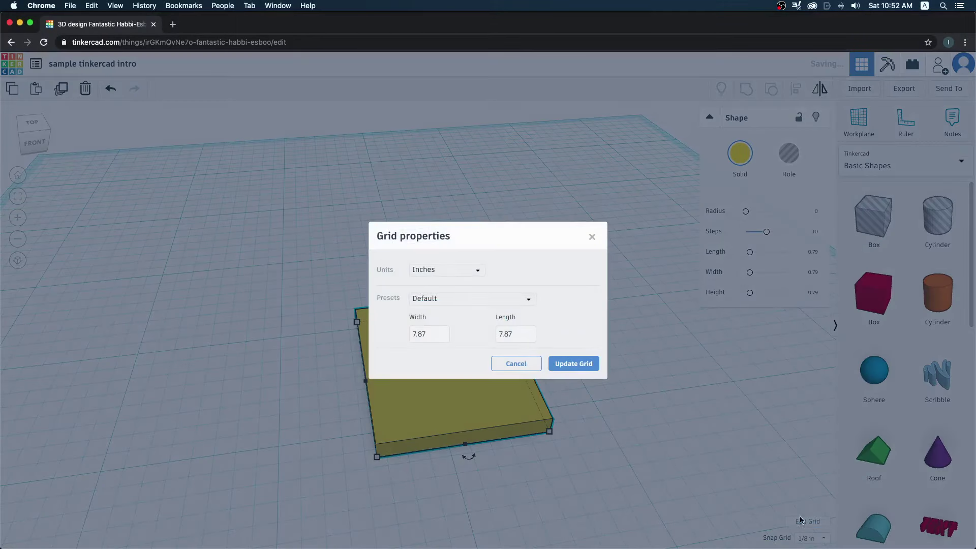
pyautogui.click(467, 274)
pyautogui.click(459, 286)
pyautogui.click(573, 364)
pyautogui.moveTo(648, 439)
pyautogui.mouseDown(button='right')
pyautogui.moveTo(605, 461)
pyautogui.moveTo(611, 398)
pyautogui.moveTo(465, 415)
pyautogui.moveTo(582, 413)
pyautogui.mouseUp(button='right')
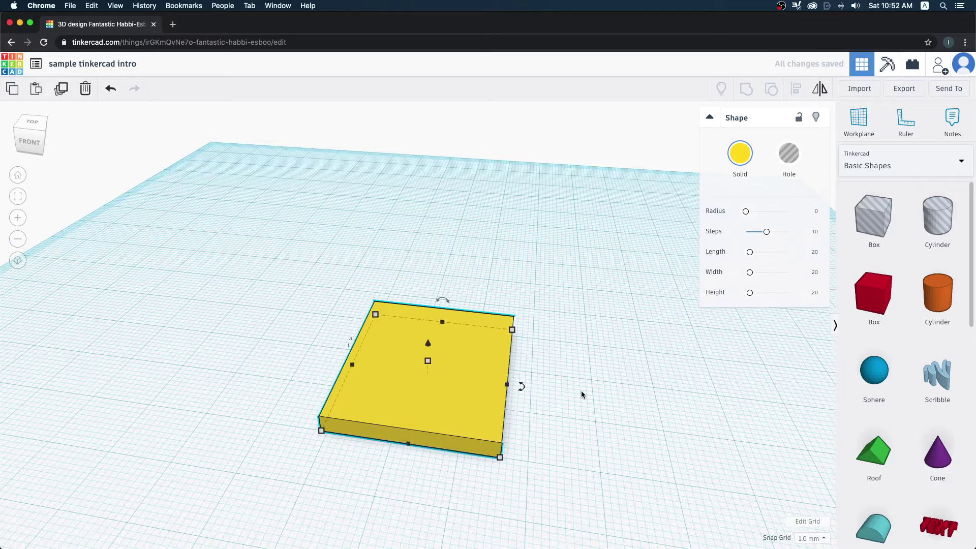
# Step: Select the yellow plate and lift it by its cone handle to float above the workplane
pyautogui.moveTo(587, 431)
pyautogui.mouseDown(button='right')
pyautogui.moveTo(619, 425)
pyautogui.moveTo(649, 464)
pyautogui.moveTo(570, 405)
pyautogui.moveTo(588, 370)
pyautogui.moveTo(583, 388)
pyautogui.mouseUp(button='right')
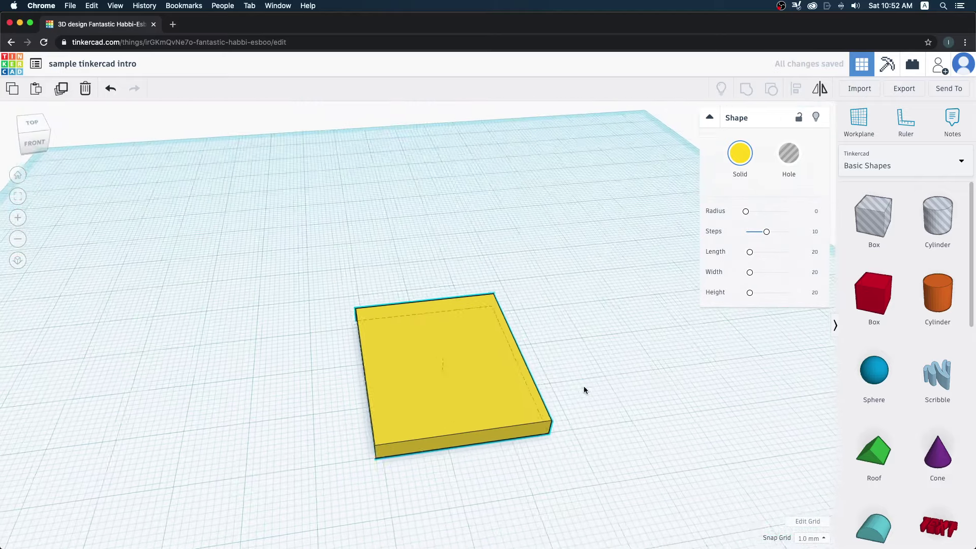
pyautogui.click(446, 378)
pyautogui.moveTo(444, 382)
pyautogui.mouseDown(button='right')
pyautogui.moveTo(569, 385)
pyautogui.moveTo(521, 410)
pyautogui.moveTo(611, 343)
pyautogui.moveTo(538, 418)
pyautogui.moveTo(617, 357)
pyautogui.mouseUp(button='right')
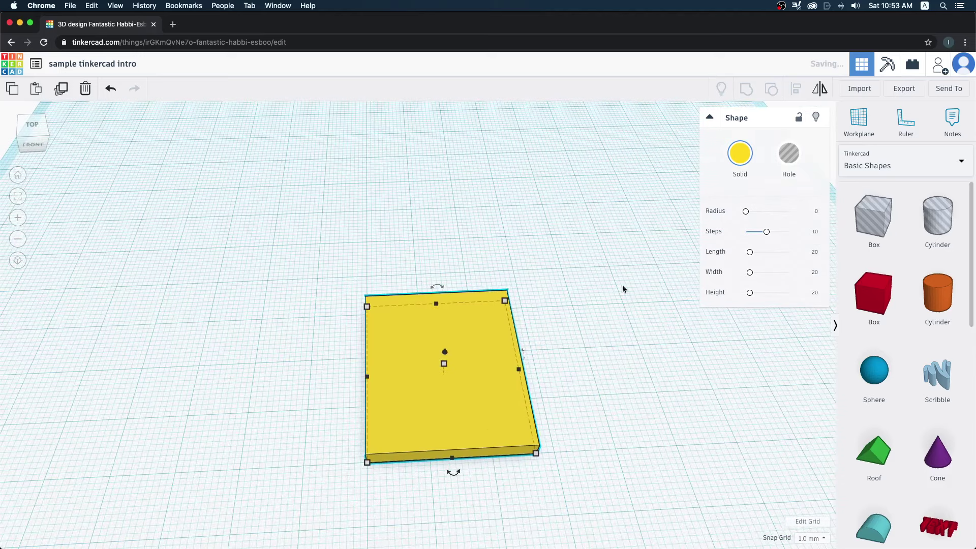
pyautogui.moveTo(441, 414)
pyautogui.mouseDown(button='right')
pyautogui.moveTo(531, 338)
pyautogui.moveTo(453, 320)
pyautogui.mouseUp(button='right')
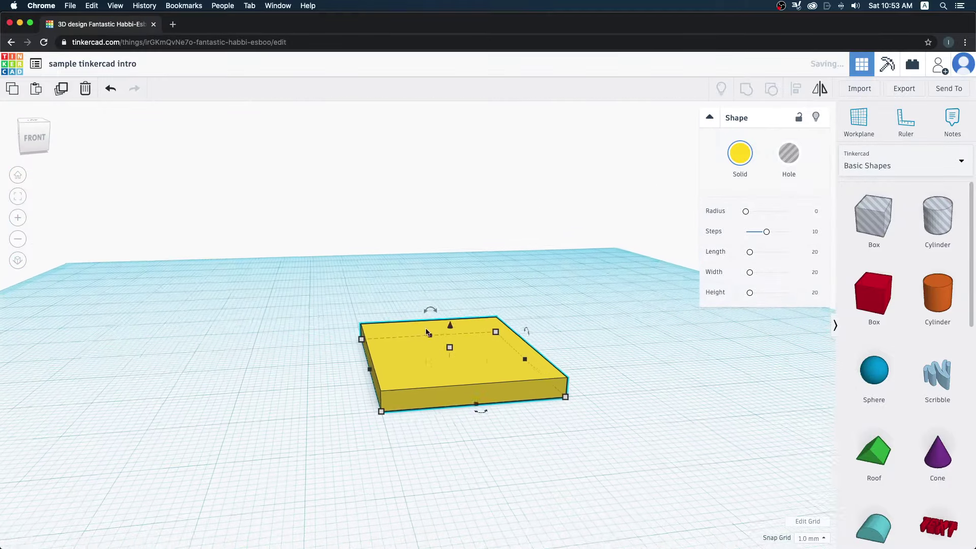
pyautogui.moveTo(452, 320)
pyautogui.mouseDown()
pyautogui.moveTo(459, 245)
pyautogui.moveTo(440, 322)
pyautogui.moveTo(432, 241)
pyautogui.mouseUp()
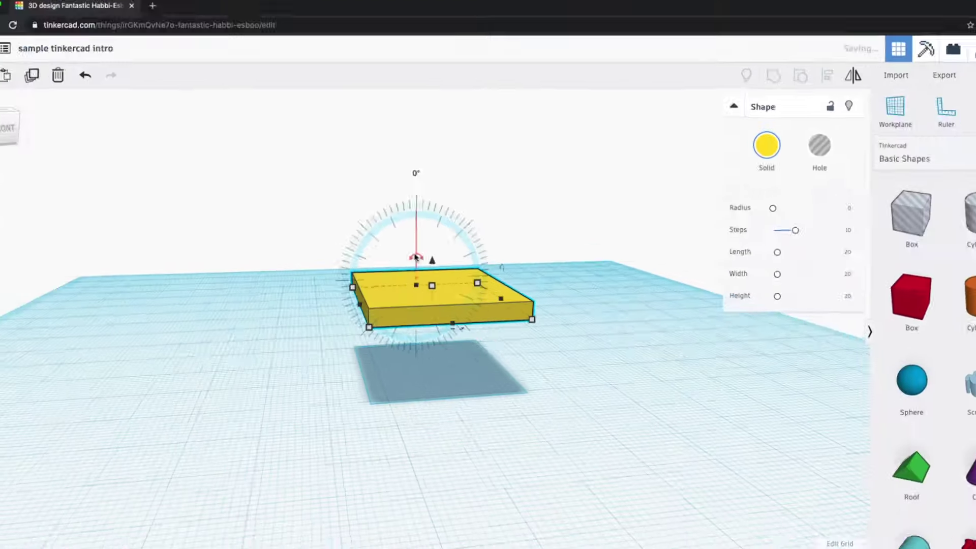
pyautogui.scroll(3, 429, 235)
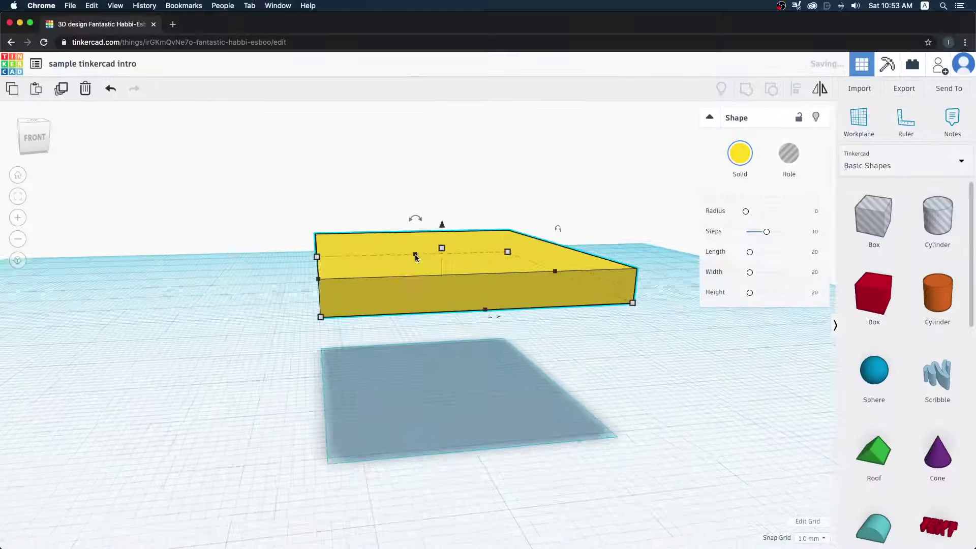
pyautogui.scroll(-3, 429, 234)
pyautogui.scroll(5, 430, 219)
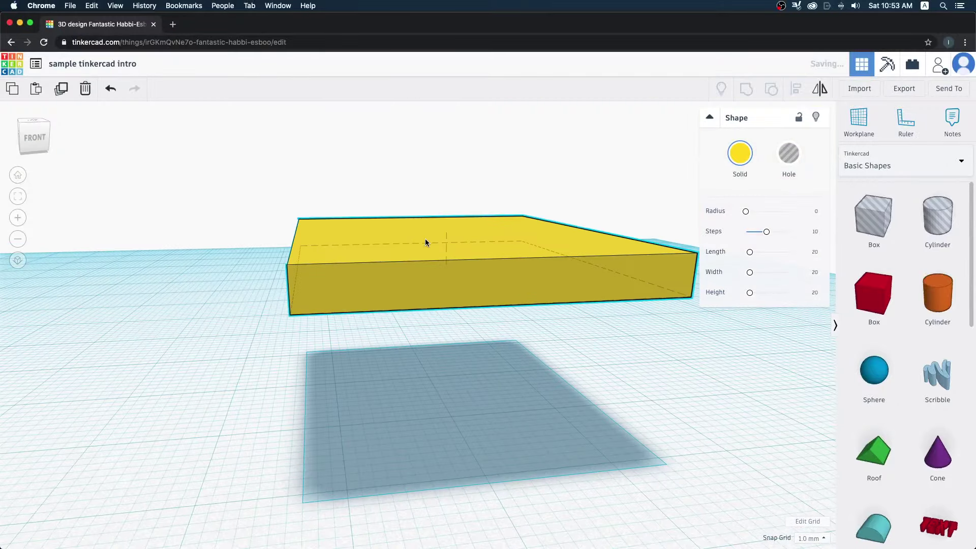
pyautogui.moveTo(425, 238)
pyautogui.mouseDown(button='right')
pyautogui.moveTo(466, 184)
pyautogui.moveTo(453, 218)
pyautogui.mouseUp(button='right')
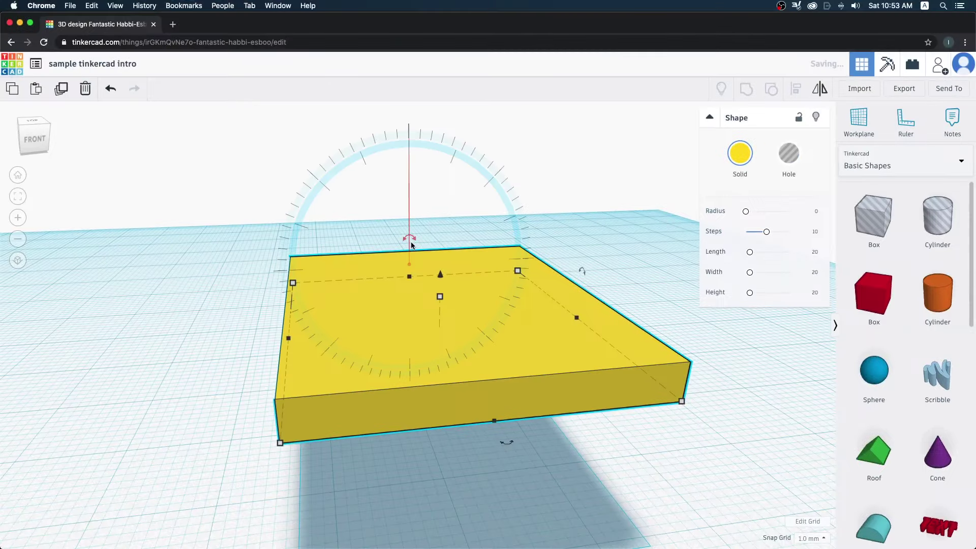
# Step: Tilt the yellow plate steeply using its rotation arcs
pyautogui.moveTo(409, 239)
pyautogui.moveTo(409, 240)
pyautogui.mouseDown()
pyautogui.moveTo(443, 138)
pyautogui.moveTo(484, 162)
pyautogui.moveTo(409, 128)
pyautogui.moveTo(356, 148)
pyautogui.moveTo(307, 187)
pyautogui.moveTo(283, 234)
pyautogui.moveTo(276, 287)
pyautogui.moveTo(324, 191)
pyautogui.moveTo(406, 154)
pyautogui.moveTo(470, 170)
pyautogui.moveTo(495, 206)
pyautogui.moveTo(420, 192)
pyautogui.mouseUp()
pyautogui.moveTo(409, 238)
pyautogui.mouseDown()
pyautogui.moveTo(438, 153)
pyautogui.moveTo(484, 160)
pyautogui.moveTo(467, 146)
pyautogui.moveTo(484, 157)
pyautogui.moveTo(472, 176)
pyautogui.moveTo(503, 230)
pyautogui.moveTo(418, 157)
pyautogui.moveTo(418, 135)
pyautogui.moveTo(450, 146)
pyautogui.mouseUp()
pyautogui.moveTo(674, 311)
pyautogui.mouseDown(button='right')
pyautogui.moveTo(739, 314)
pyautogui.moveTo(759, 291)
pyautogui.mouseUp(button='right')
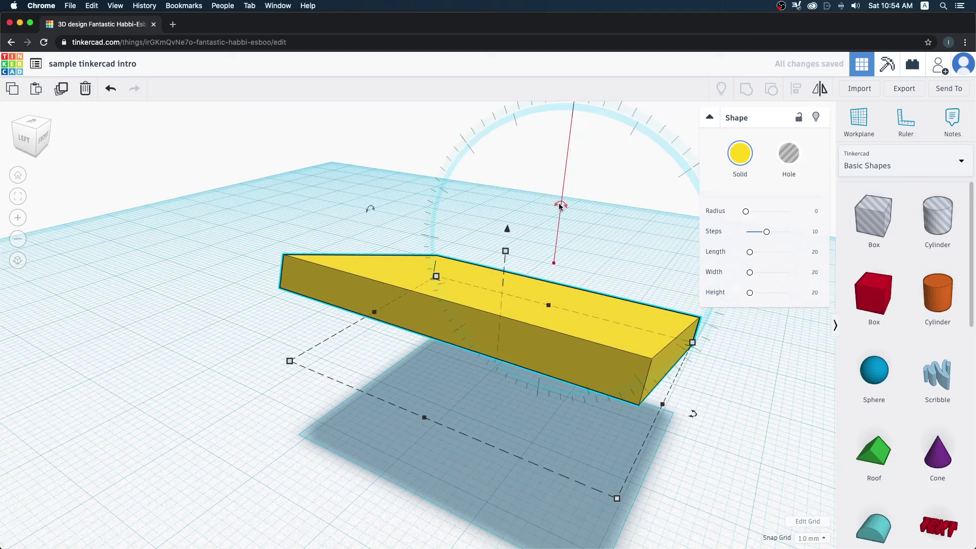
pyautogui.moveTo(559, 206)
pyautogui.mouseDown()
pyautogui.moveTo(579, 114)
pyautogui.moveTo(549, 96)
pyautogui.moveTo(475, 102)
pyautogui.moveTo(427, 119)
pyautogui.moveTo(370, 229)
pyautogui.mouseUp()
pyautogui.moveTo(370, 228); pyautogui.dragTo(442, 228, button='right')
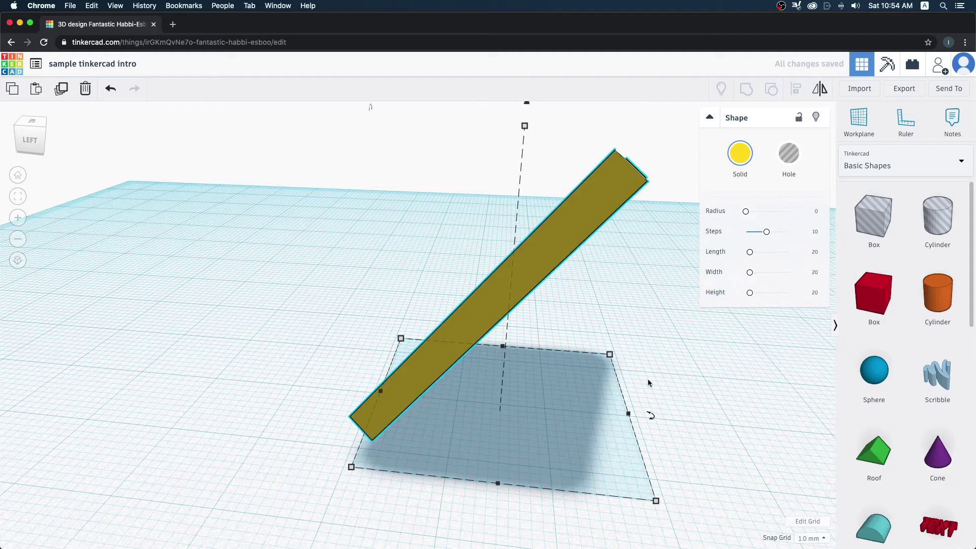
pyautogui.moveTo(650, 414)
pyautogui.mouseDown()
pyautogui.moveTo(688, 423)
pyautogui.moveTo(612, 516)
pyautogui.moveTo(518, 532)
pyautogui.mouseUp()
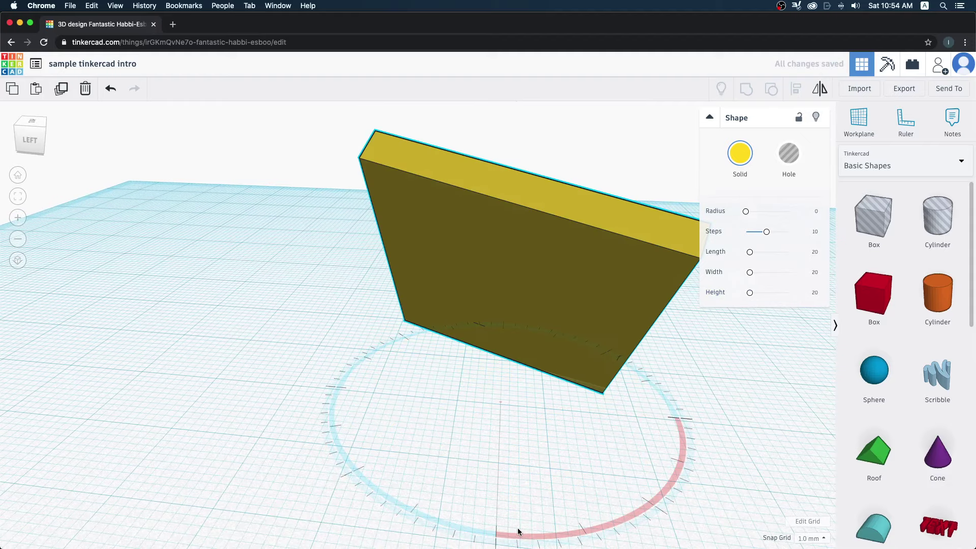
pyautogui.moveTo(746, 434)
pyautogui.mouseDown(button='right')
pyautogui.moveTo(452, 414)
pyautogui.moveTo(505, 425)
pyautogui.moveTo(624, 374)
pyautogui.mouseUp(button='right')
pyautogui.moveTo(418, 195)
pyautogui.mouseDown()
pyautogui.moveTo(422, 157)
pyautogui.moveTo(501, 196)
pyautogui.moveTo(430, 169)
pyautogui.moveTo(417, 176)
pyautogui.mouseUp()
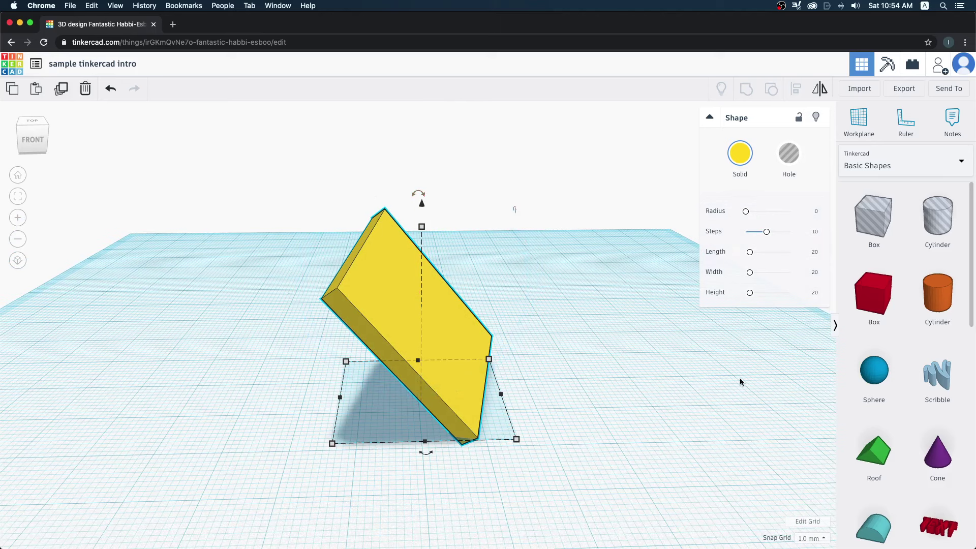
# Step: Add a sphere beside the plate's lower edge and select both shapes
pyautogui.moveTo(740, 381)
pyautogui.mouseDown(button='right')
pyautogui.moveTo(699, 412)
pyautogui.moveTo(696, 404)
pyautogui.mouseUp(button='right')
pyautogui.moveTo(873, 371); pyautogui.dragTo(514, 411)
pyautogui.moveTo(675, 289); pyautogui.dragTo(323, 462)
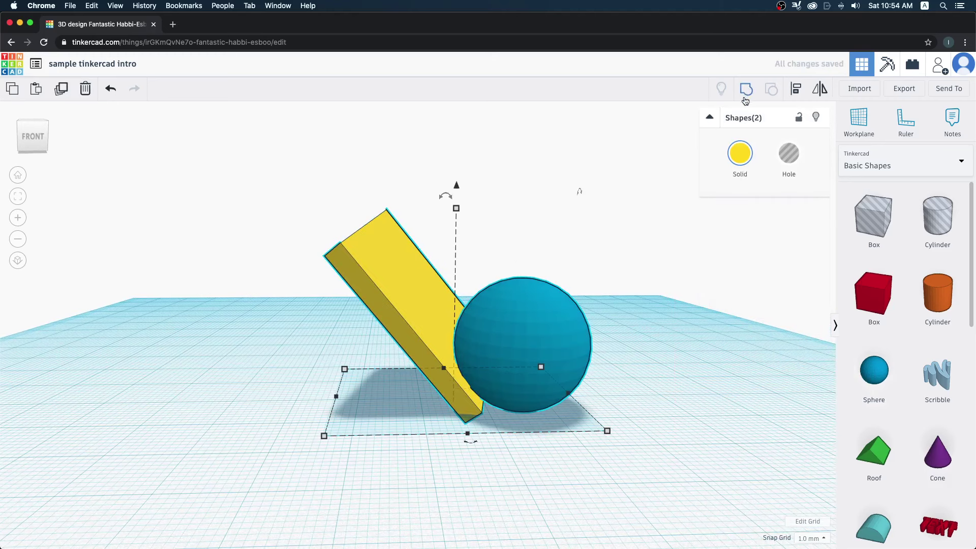
# Step: Group the plate and sphere and colour the group light cyan
pyautogui.click(745, 99)
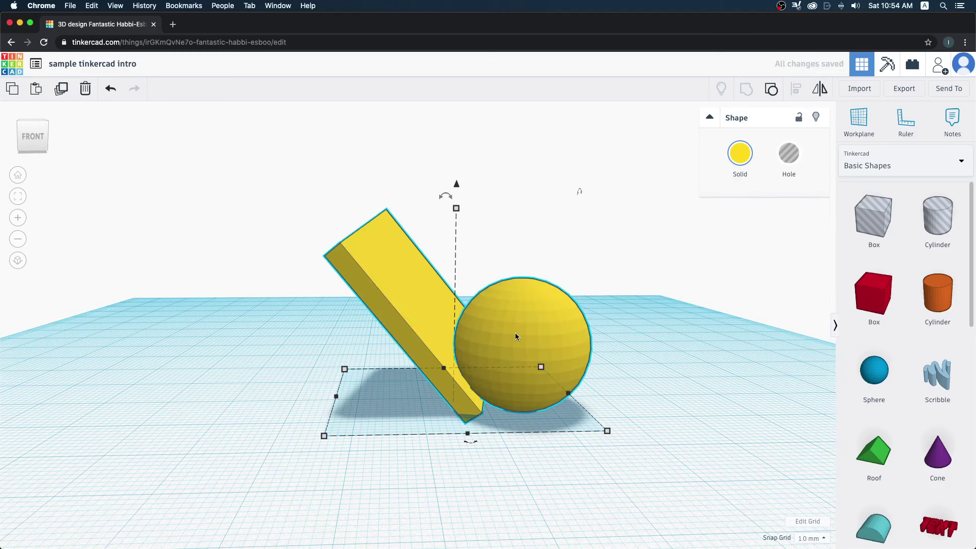
pyautogui.click(743, 163)
pyautogui.click(798, 226)
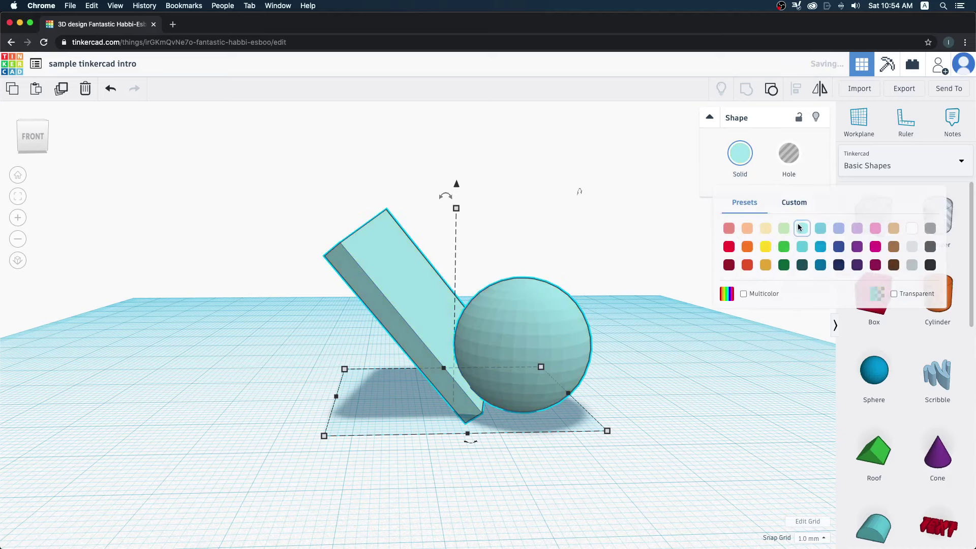
pyautogui.moveTo(733, 307); pyautogui.dragTo(751, 122, button='right')
pyautogui.click(635, 337)
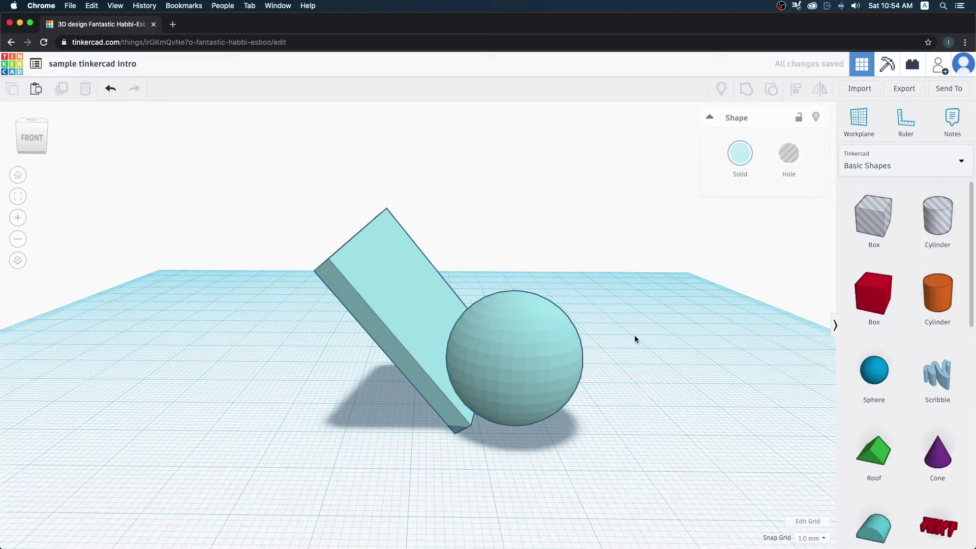
pyautogui.moveTo(636, 338)
pyautogui.mouseDown(button='right')
pyautogui.moveTo(636, 405)
pyautogui.moveTo(658, 311)
pyautogui.moveTo(743, 375)
pyautogui.mouseUp(button='right')
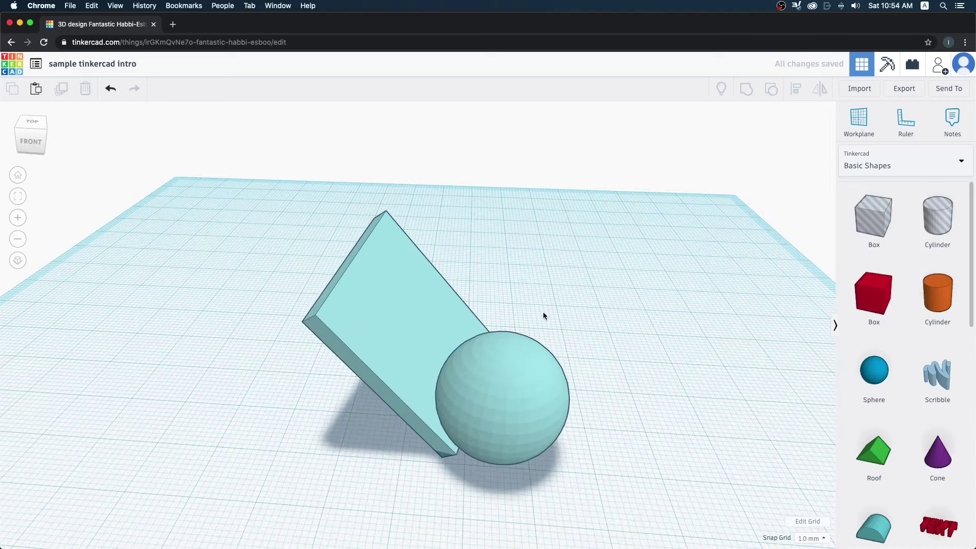
# Step: Restore the parts' original colours and move the group to a new spot
pyautogui.click(536, 351)
pyautogui.click(739, 155)
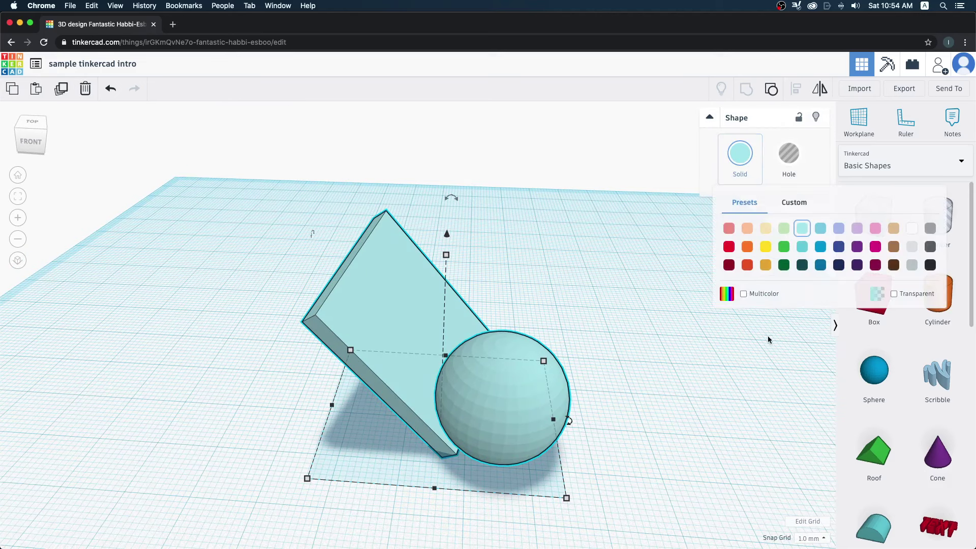
pyautogui.click(743, 294)
pyautogui.moveTo(732, 350)
pyautogui.mouseDown(button='right')
pyautogui.moveTo(713, 394)
pyautogui.moveTo(665, 405)
pyautogui.moveTo(526, 312)
pyautogui.mouseUp(button='right')
pyautogui.moveTo(527, 312); pyautogui.dragTo(502, 399)
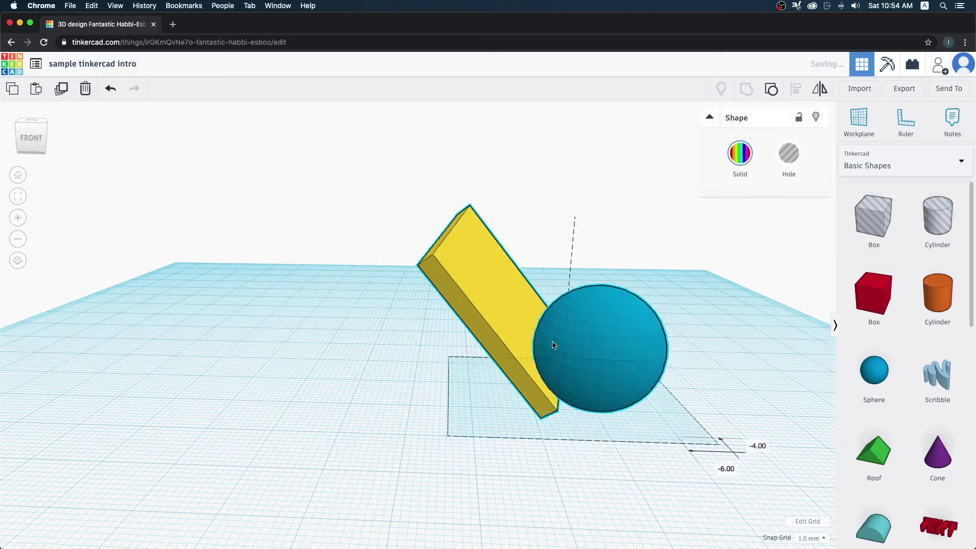
pyautogui.moveTo(501, 399); pyautogui.dragTo(450, 246, button='right')
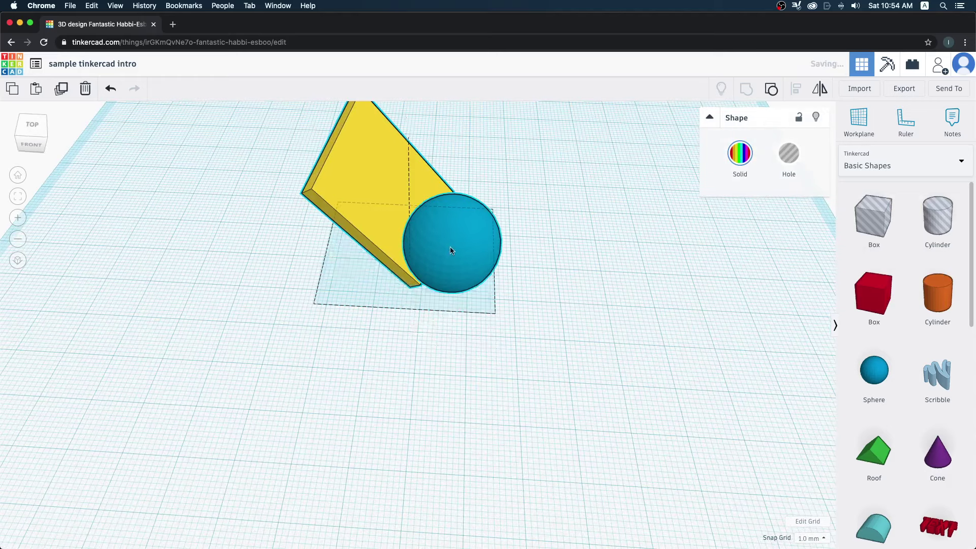
# Step: Make the group one colour again, a darker cyan
pyautogui.click(733, 162)
pyautogui.click(744, 294)
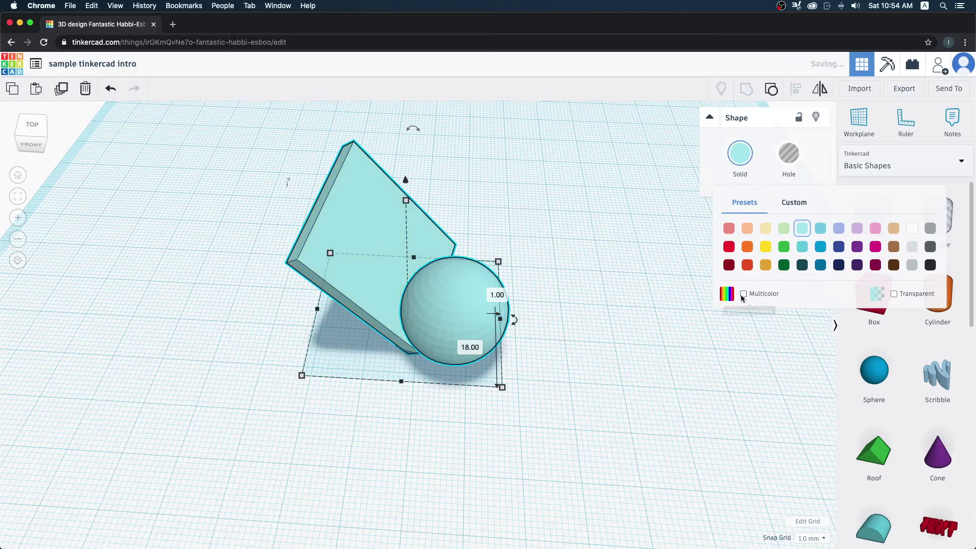
pyautogui.moveTo(701, 300); pyautogui.dragTo(647, 305, button='right')
pyautogui.click(739, 153)
pyautogui.click(820, 230)
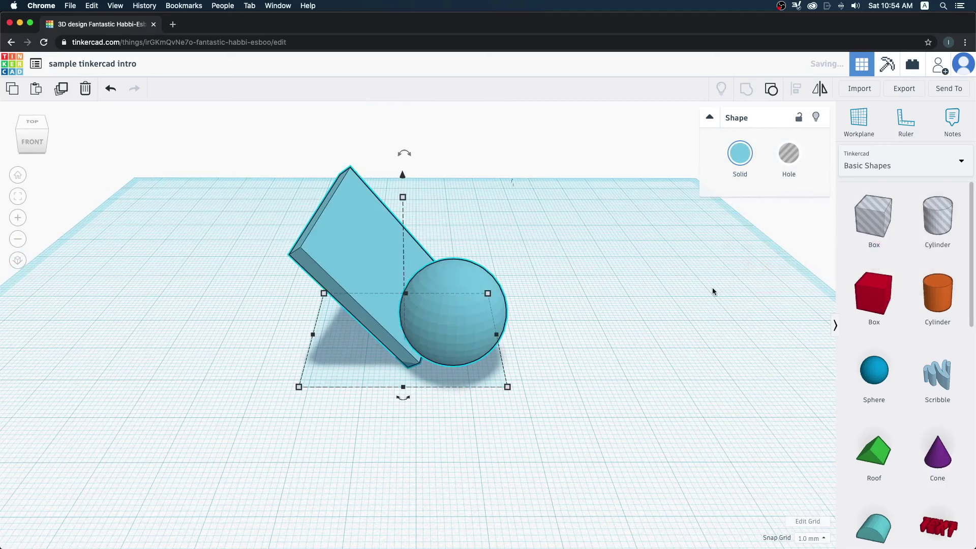
pyautogui.click(712, 288)
# Step: Place a cone beside the sphere and group it with the plate and sphere
pyautogui.moveTo(929, 466); pyautogui.dragTo(499, 364)
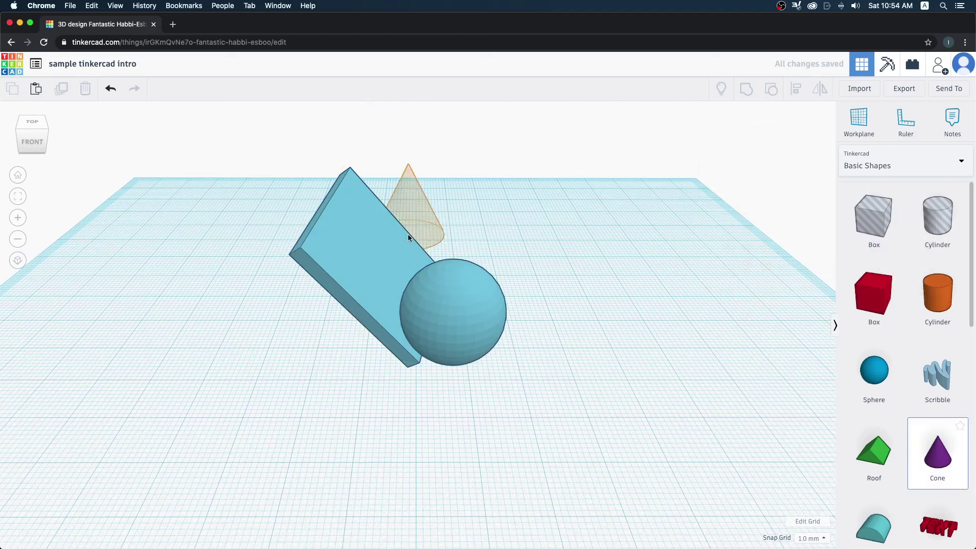
pyautogui.click(499, 364)
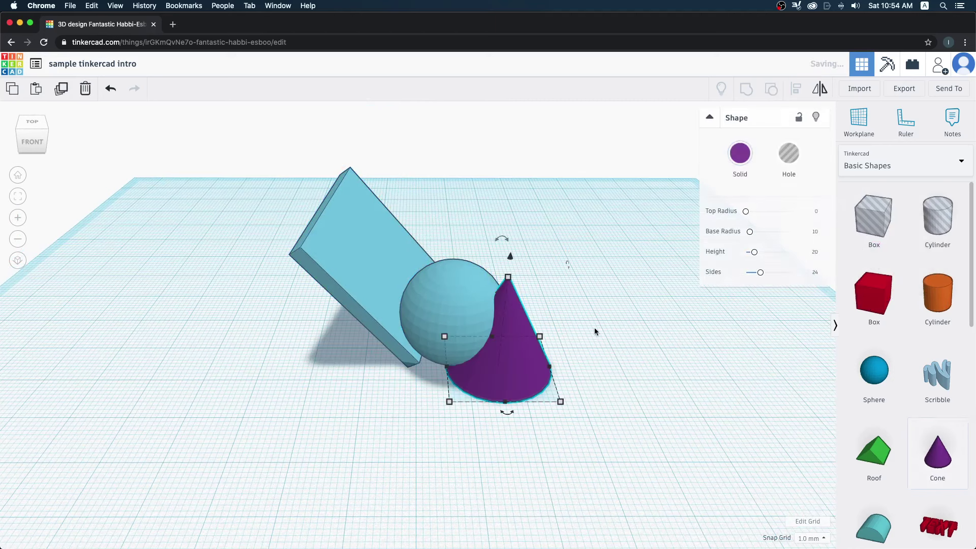
pyautogui.moveTo(624, 295); pyautogui.dragTo(336, 441)
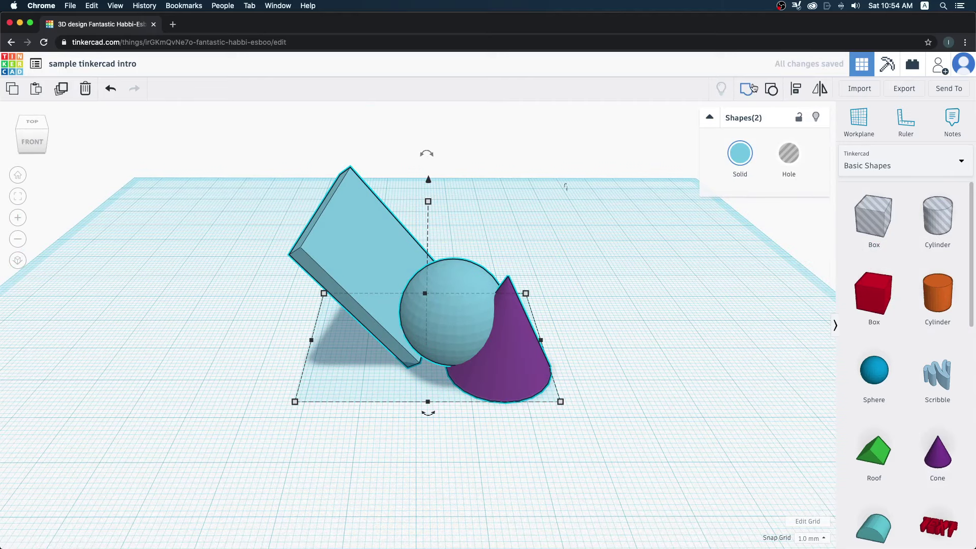
pyautogui.click(753, 88)
pyautogui.moveTo(662, 343); pyautogui.dragTo(428, 367, button='right')
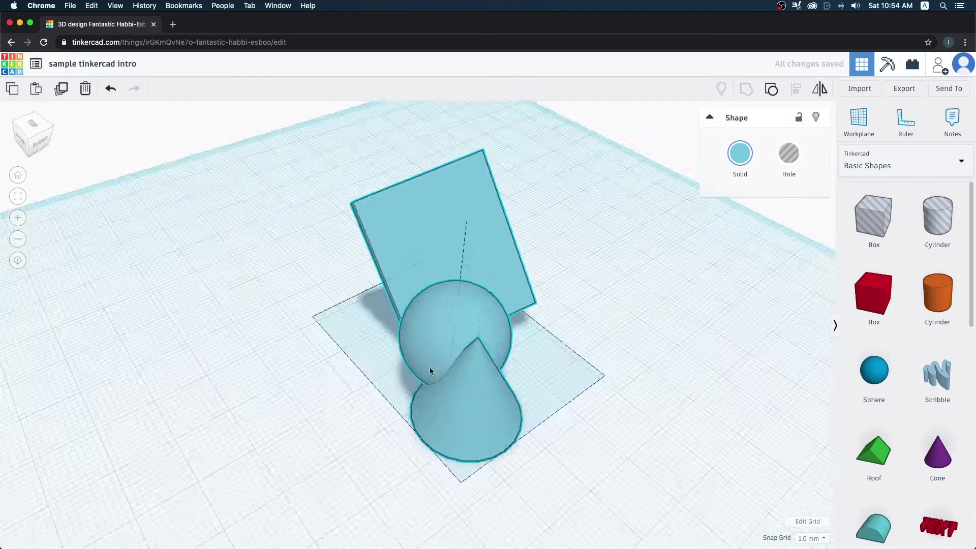
# Step: Toggle Multicolor on and back off so the whole group is one cyan colour
pyautogui.click(739, 154)
pyautogui.click(742, 295)
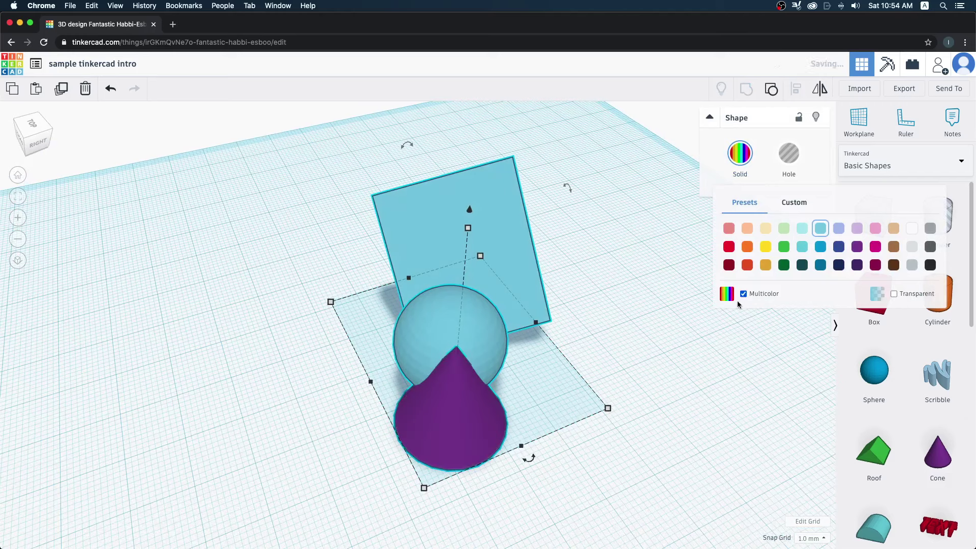
pyautogui.moveTo(556, 283); pyautogui.dragTo(747, 200, button='right')
pyautogui.click(739, 155)
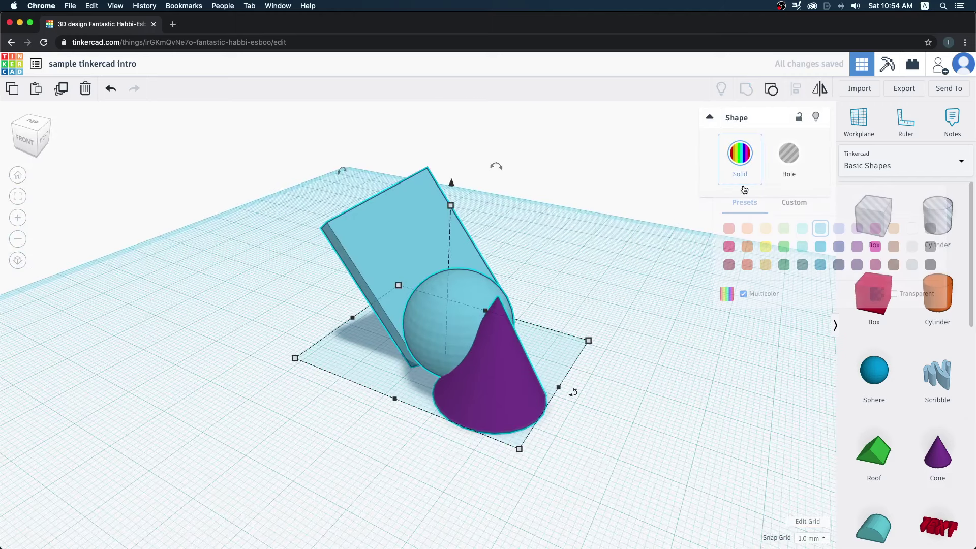
pyautogui.click(743, 295)
pyautogui.moveTo(644, 377)
pyautogui.mouseDown(button='right')
pyautogui.moveTo(654, 345)
pyautogui.moveTo(712, 376)
pyautogui.mouseUp(button='right')
pyautogui.click(712, 375)
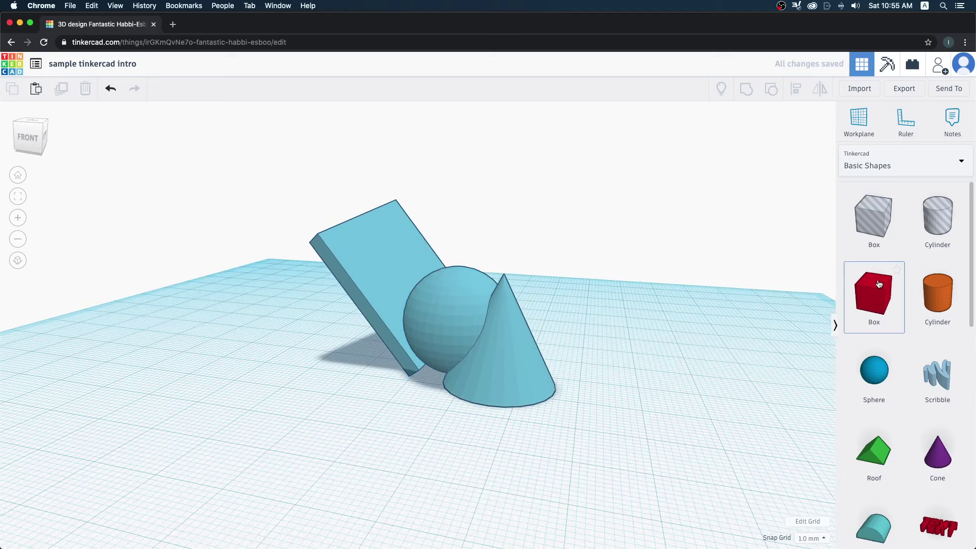
# Step: Add a box, turn it into a hole, then delete it
pyautogui.moveTo(874, 295); pyautogui.dragTo(586, 413)
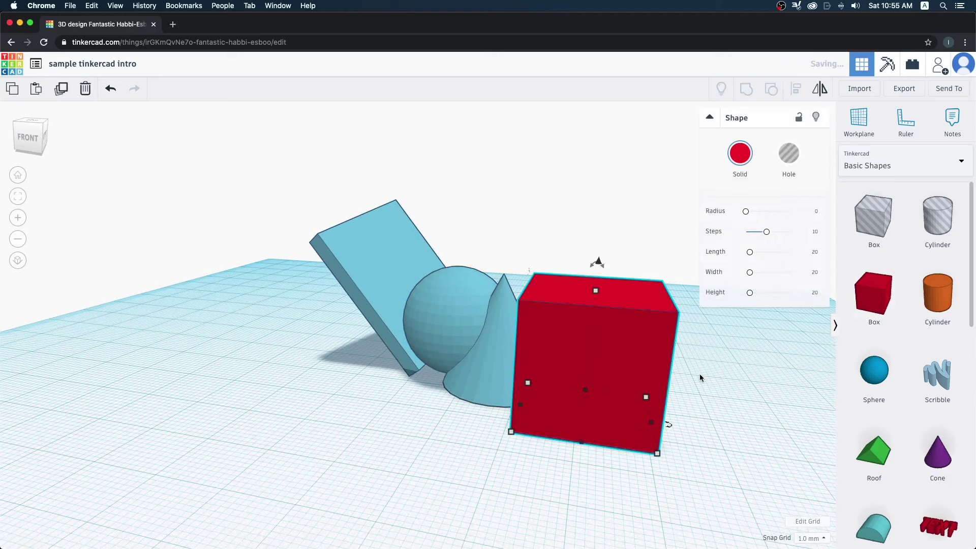
pyautogui.moveTo(699, 373); pyautogui.dragTo(821, 282, button='right')
pyautogui.click(788, 153)
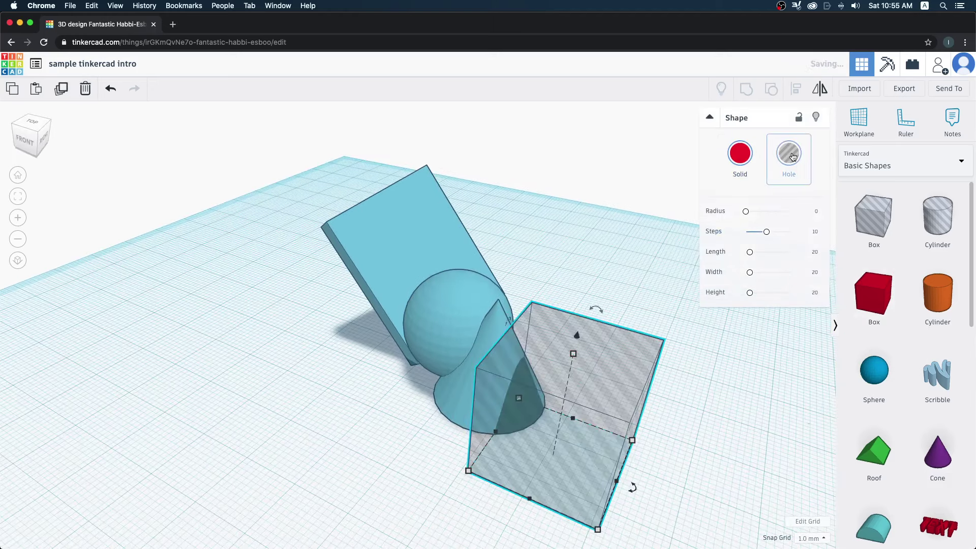
pyautogui.press('Delete')
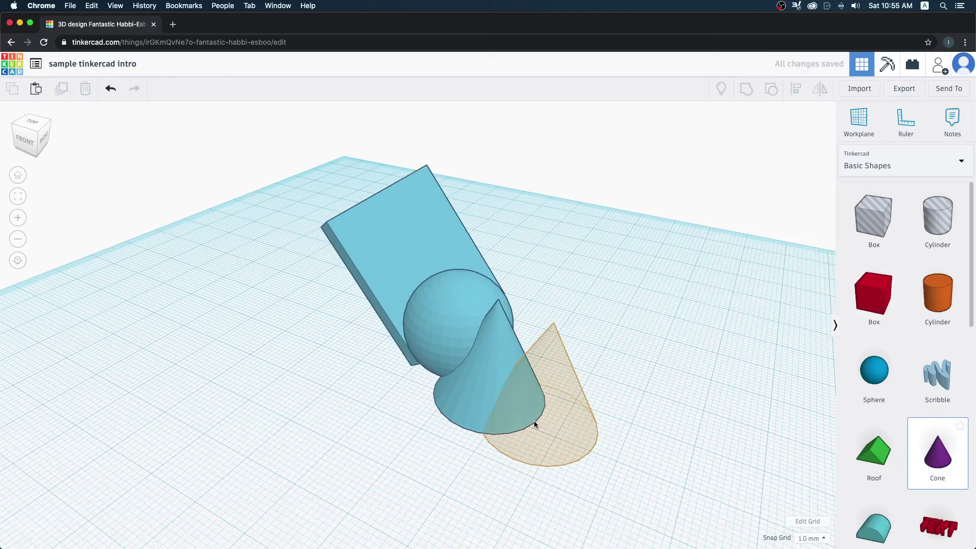
# Step: Add a hole cone, tilt it to -109° and move it into the sphere and cone
pyautogui.moveTo(941, 462); pyautogui.dragTo(534, 419)
pyautogui.click(788, 153)
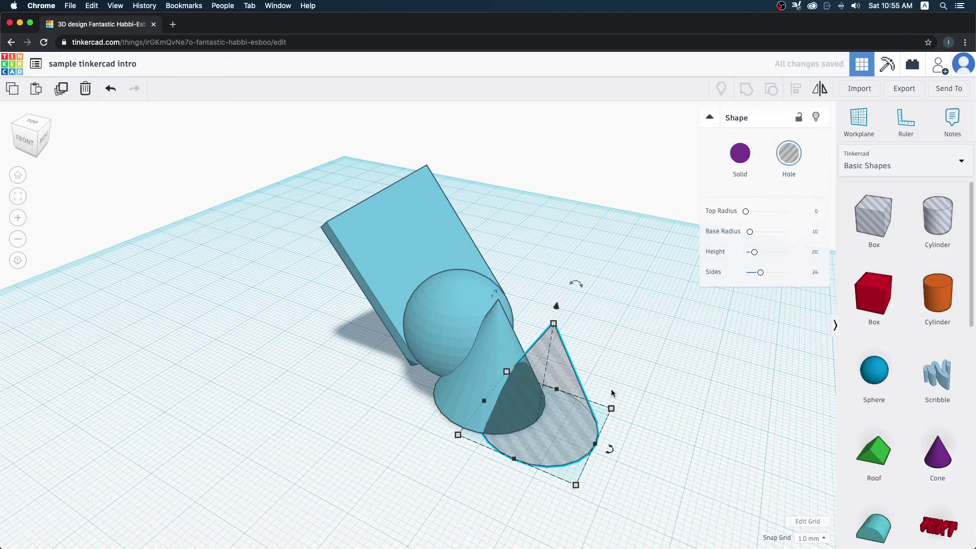
pyautogui.moveTo(576, 284); pyautogui.dragTo(364, 339)
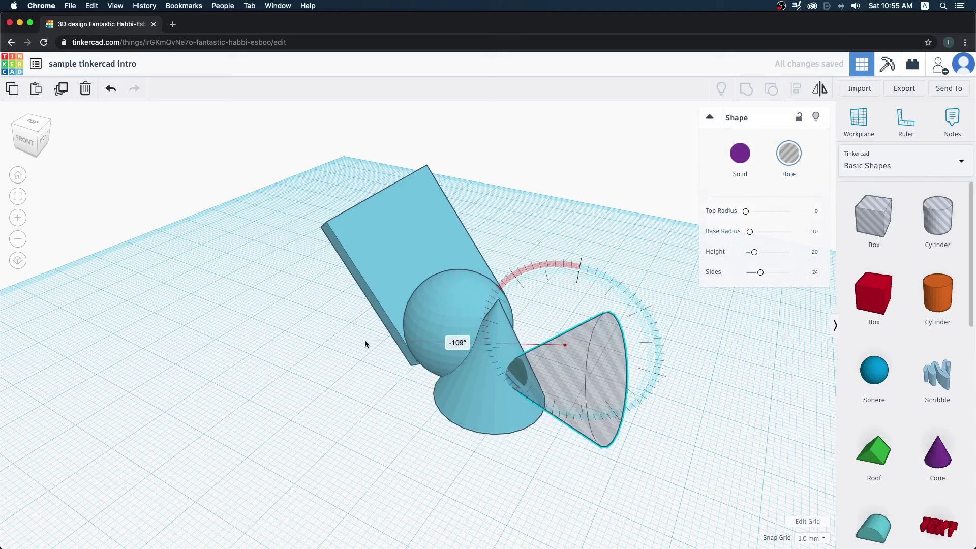
pyautogui.moveTo(584, 356); pyautogui.dragTo(530, 309)
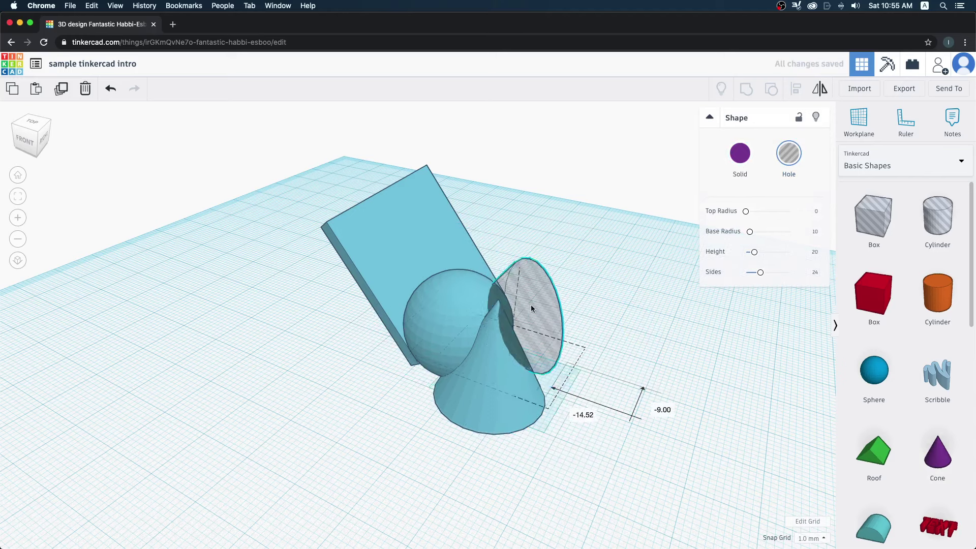
# Step: Check the hole cone's position from several angles and select it with the group
pyautogui.moveTo(523, 303); pyautogui.dragTo(455, 300, button='right')
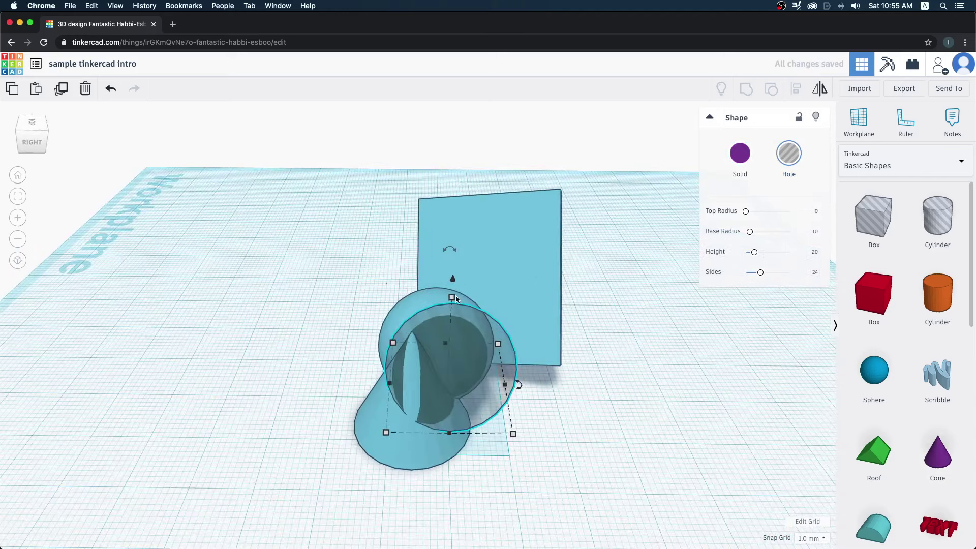
pyautogui.moveTo(572, 400)
pyautogui.mouseDown(button='right')
pyautogui.moveTo(608, 334)
pyautogui.moveTo(485, 294)
pyautogui.mouseUp(button='right')
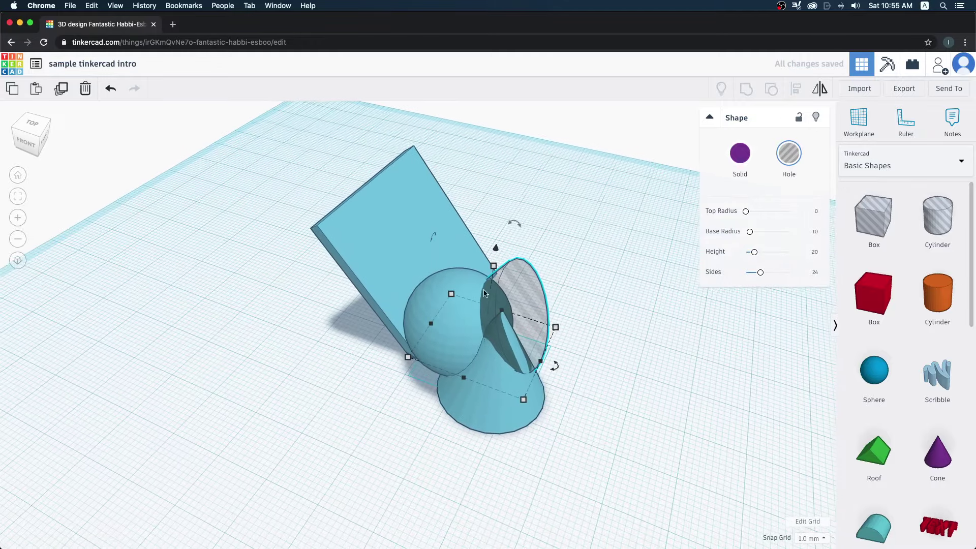
pyautogui.scroll(3, 516, 325)
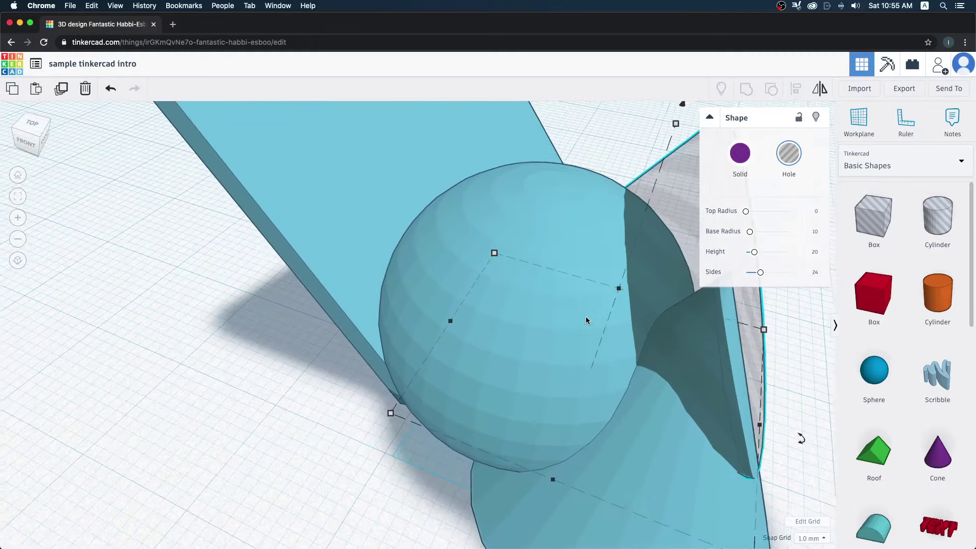
pyautogui.moveTo(585, 316)
pyautogui.mouseDown(button='right')
pyautogui.moveTo(456, 300)
pyautogui.moveTo(396, 231)
pyautogui.mouseUp(button='right')
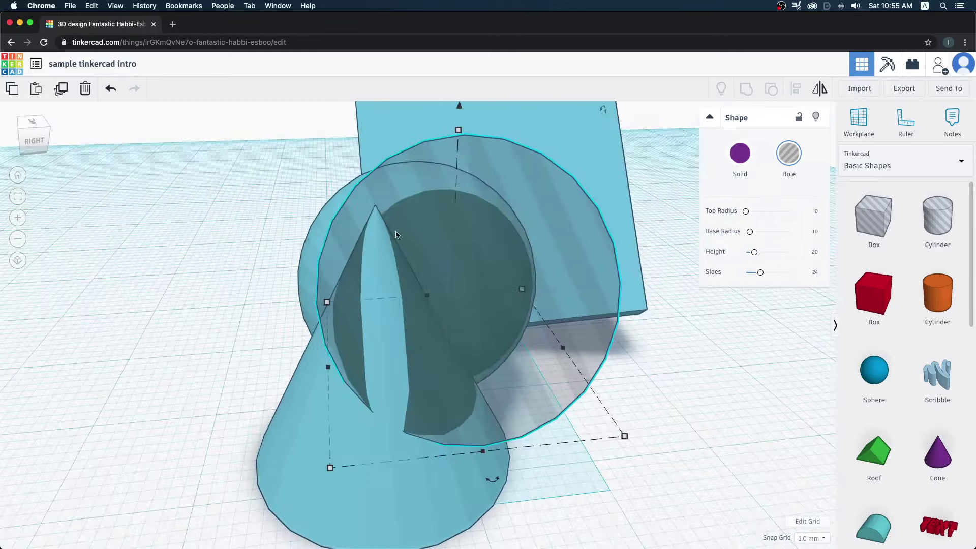
pyautogui.moveTo(520, 348); pyautogui.dragTo(523, 462, button='right')
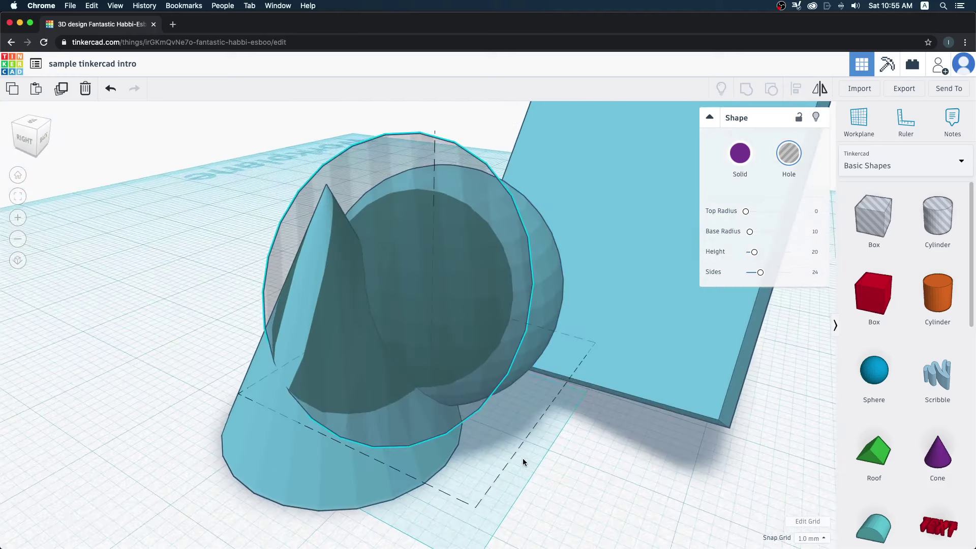
pyautogui.moveTo(723, 479)
pyautogui.mouseDown()
pyautogui.moveTo(303, 183)
pyautogui.moveTo(176, 184)
pyautogui.mouseUp()
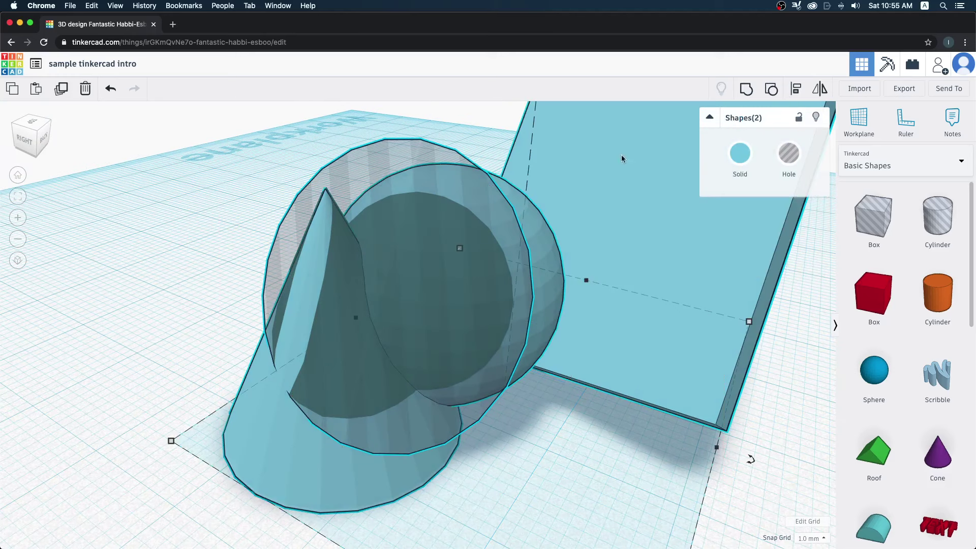
# Step: Ungroup, then regroup all shapes so the hole cone cuts its cavity, and inspect it
pyautogui.click(768, 88)
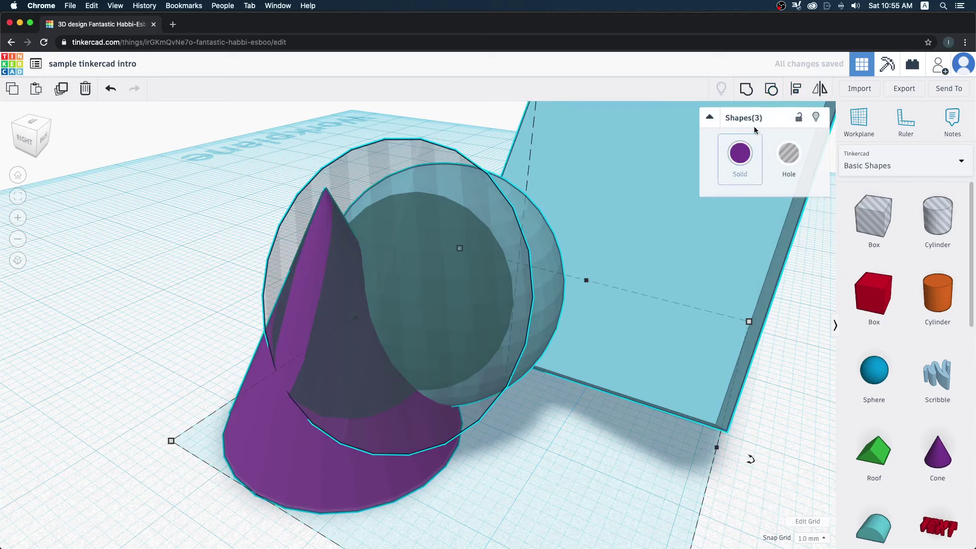
pyautogui.click(746, 89)
pyautogui.moveTo(150, 291)
pyautogui.mouseDown(button='right')
pyautogui.moveTo(404, 307)
pyautogui.moveTo(669, 366)
pyautogui.moveTo(690, 341)
pyautogui.moveTo(382, 332)
pyautogui.moveTo(463, 321)
pyautogui.mouseUp(button='right')
pyautogui.click(763, 363)
pyautogui.moveTo(763, 363)
pyautogui.mouseDown(button='right')
pyautogui.moveTo(761, 385)
pyautogui.moveTo(603, 403)
pyautogui.moveTo(749, 344)
pyautogui.moveTo(766, 391)
pyautogui.moveTo(733, 410)
pyautogui.moveTo(653, 387)
pyautogui.mouseUp(button='right')
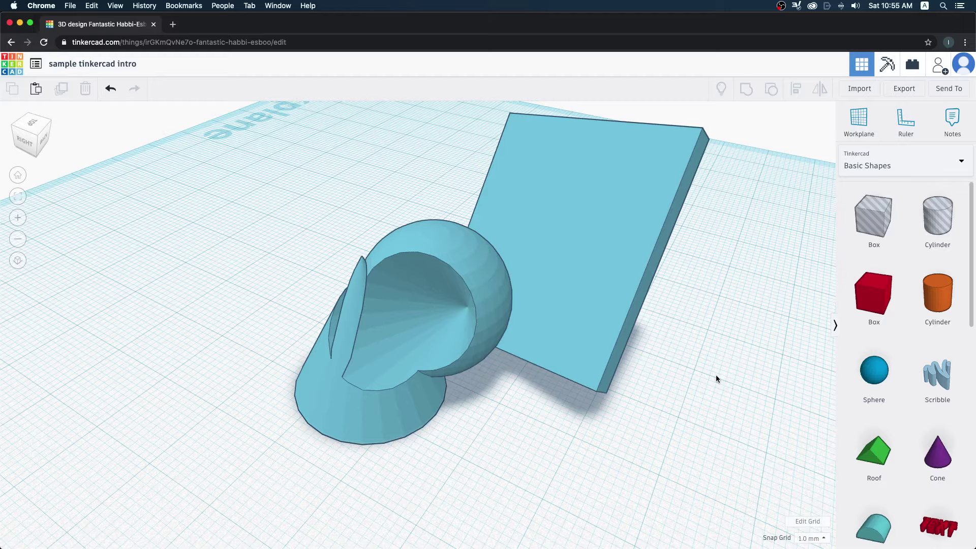
pyautogui.moveTo(717, 379)
pyautogui.mouseDown(button='right')
pyautogui.moveTo(642, 356)
pyautogui.moveTo(242, 374)
pyautogui.moveTo(780, 331)
pyautogui.moveTo(826, 381)
pyautogui.moveTo(595, 430)
pyautogui.moveTo(435, 442)
pyautogui.moveTo(677, 411)
pyautogui.moveTo(346, 432)
pyautogui.moveTo(578, 398)
pyautogui.mouseUp(button='right')
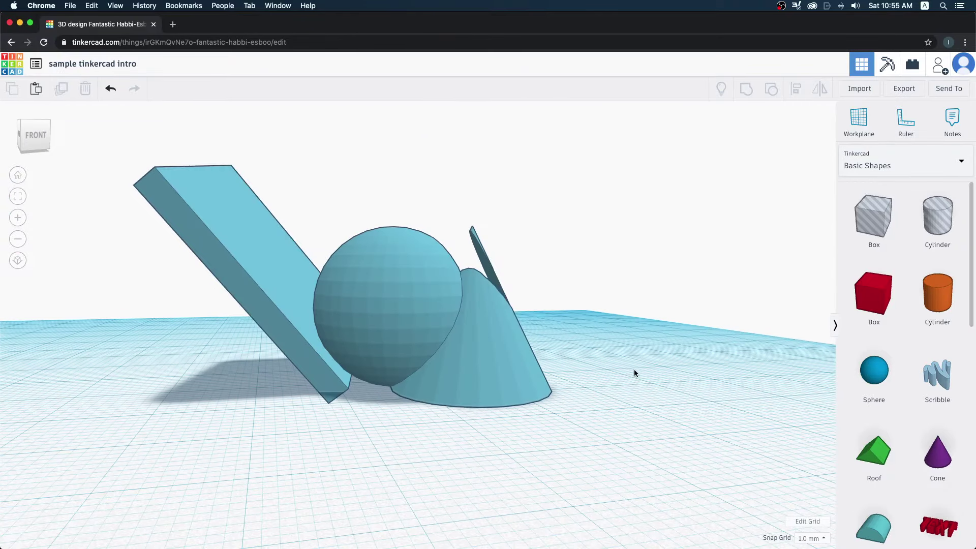
pyautogui.moveTo(629, 376)
pyautogui.mouseDown(button='right')
pyautogui.moveTo(583, 415)
pyautogui.moveTo(442, 430)
pyautogui.moveTo(743, 412)
pyautogui.mouseUp(button='right')
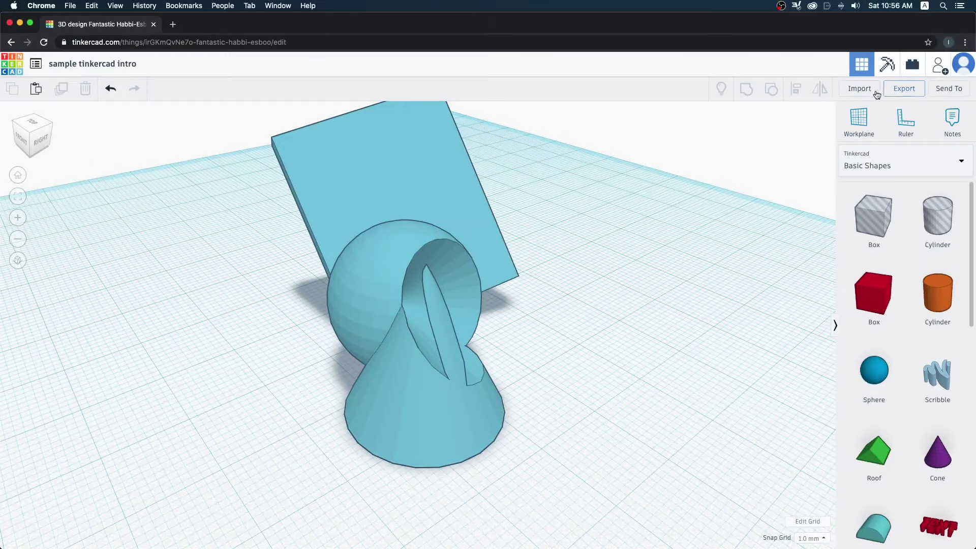
# Step: Export everything in the design as an .OBJ file for 3D printing
pyautogui.click(903, 89)
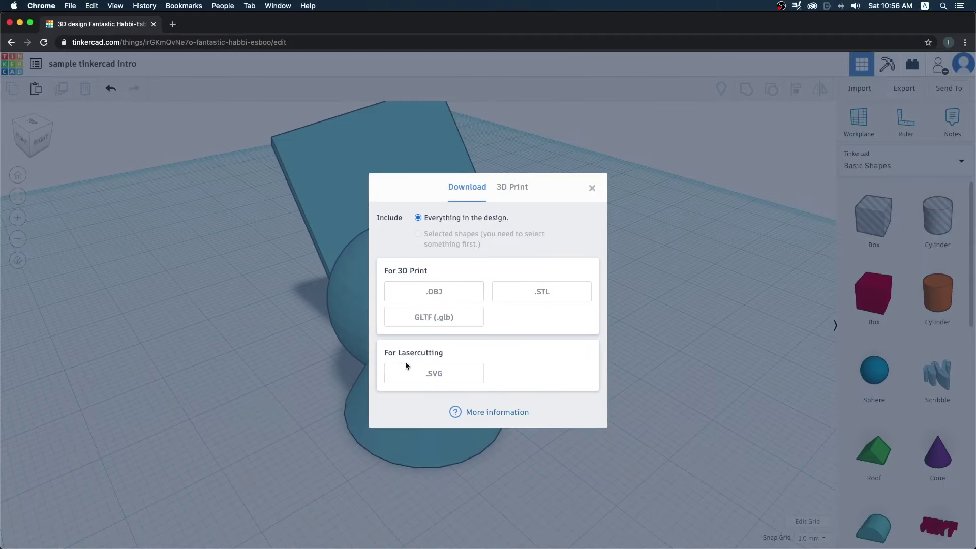
pyautogui.click(463, 293)
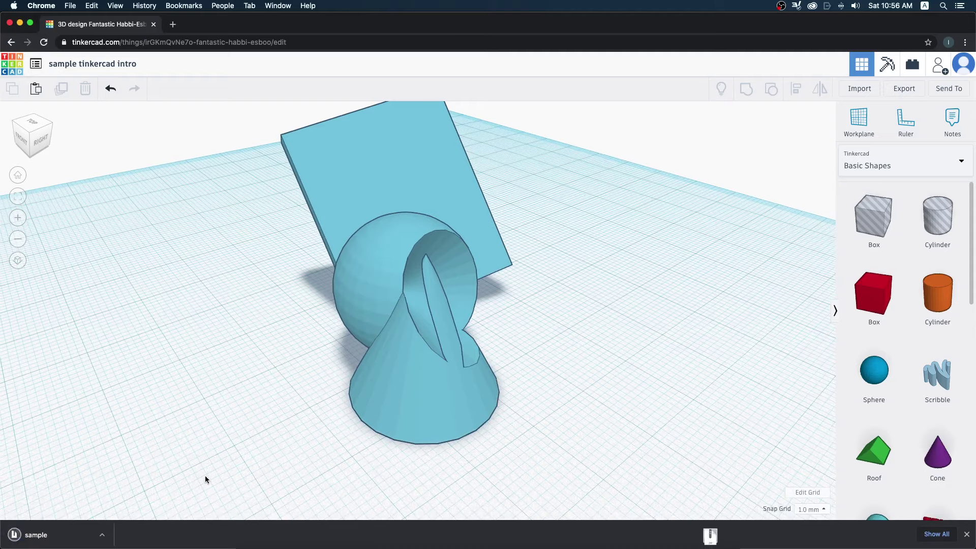
pyautogui.moveTo(578, 442)
pyautogui.mouseDown(button='right')
pyautogui.moveTo(649, 337)
pyautogui.moveTo(600, 383)
pyautogui.moveTo(599, 398)
pyautogui.moveTo(566, 379)
pyautogui.moveTo(608, 416)
pyautogui.moveTo(684, 423)
pyautogui.mouseUp(button='right')
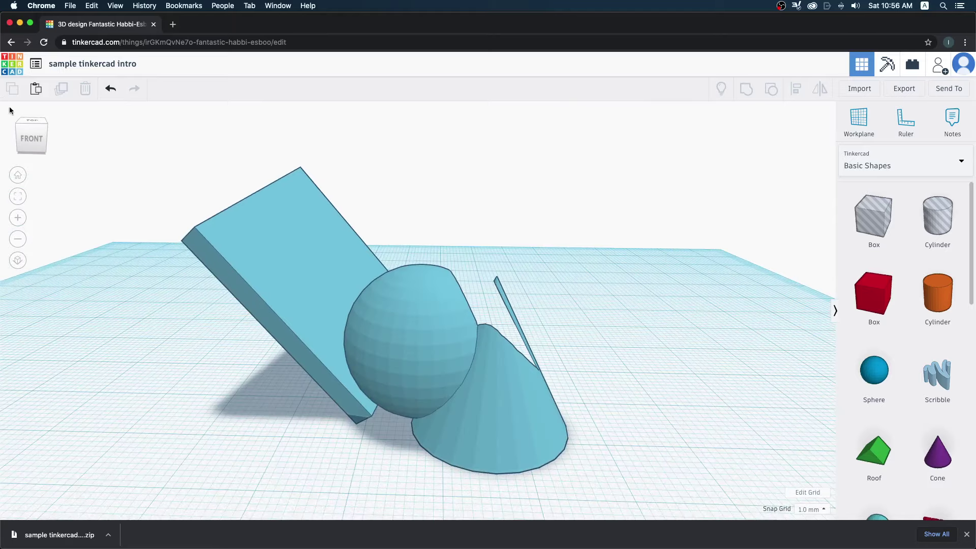
# Step: Open the downloaded zip, Quick Look and rotate tinker.obj, then close the Finder window
pyautogui.click(86, 537)
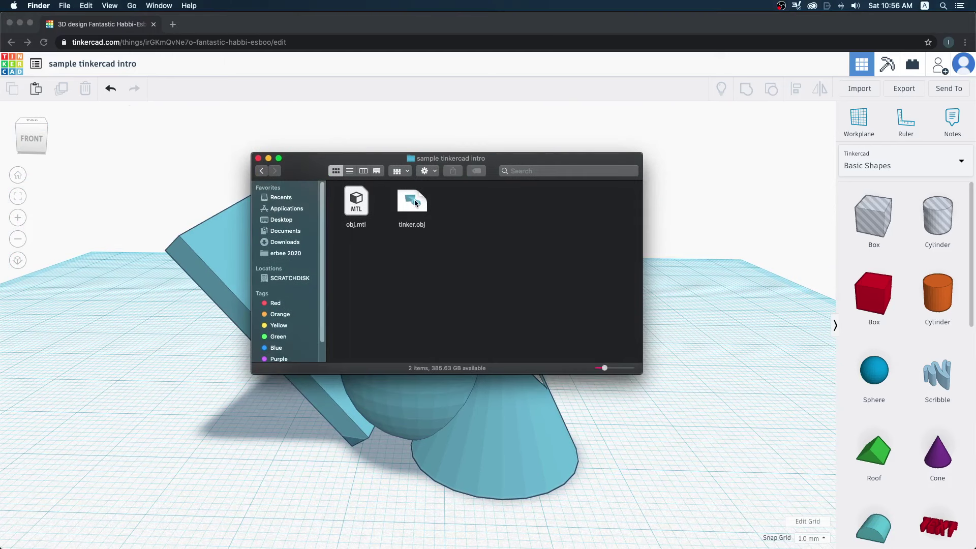
pyautogui.click(414, 199)
pyautogui.press('space')
pyautogui.moveTo(547, 269)
pyautogui.mouseDown()
pyautogui.moveTo(438, 285)
pyautogui.moveTo(329, 323)
pyautogui.moveTo(640, 303)
pyautogui.moveTo(590, 343)
pyautogui.mouseUp()
pyautogui.moveTo(467, 315)
pyautogui.mouseDown()
pyautogui.moveTo(529, 344)
pyautogui.moveTo(438, 311)
pyautogui.moveTo(529, 255)
pyautogui.moveTo(519, 332)
pyautogui.moveTo(459, 316)
pyautogui.moveTo(501, 302)
pyautogui.moveTo(498, 320)
pyautogui.moveTo(542, 235)
pyautogui.moveTo(539, 328)
pyautogui.moveTo(566, 218)
pyautogui.moveTo(529, 301)
pyautogui.mouseUp()
pyautogui.press('space')
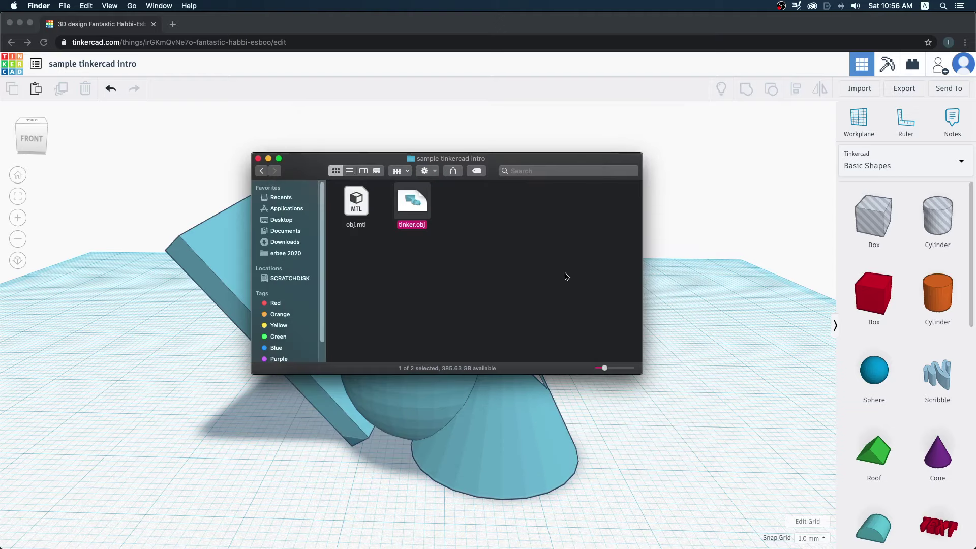
pyautogui.press('cmd+w')
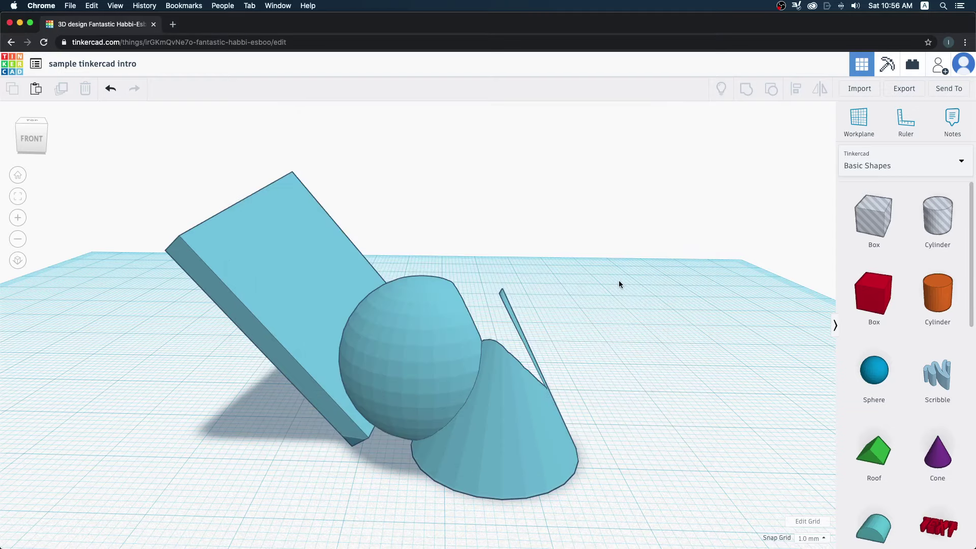
pyautogui.moveTo(618, 279)
pyautogui.mouseDown(button='right')
pyautogui.moveTo(498, 285)
pyautogui.moveTo(481, 303)
pyautogui.moveTo(596, 321)
pyautogui.moveTo(710, 282)
pyautogui.moveTo(542, 396)
pyautogui.moveTo(760, 327)
pyautogui.moveTo(711, 304)
pyautogui.mouseUp(button='right')
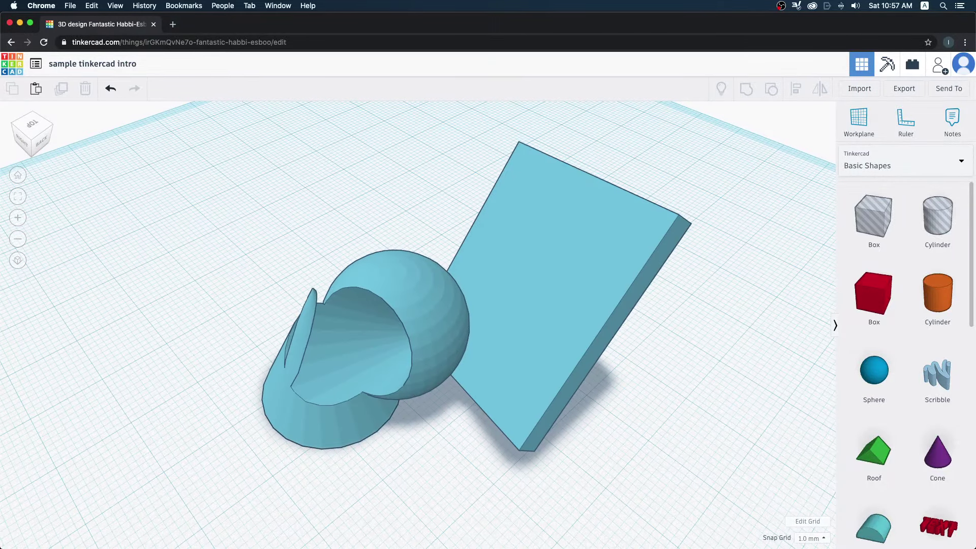